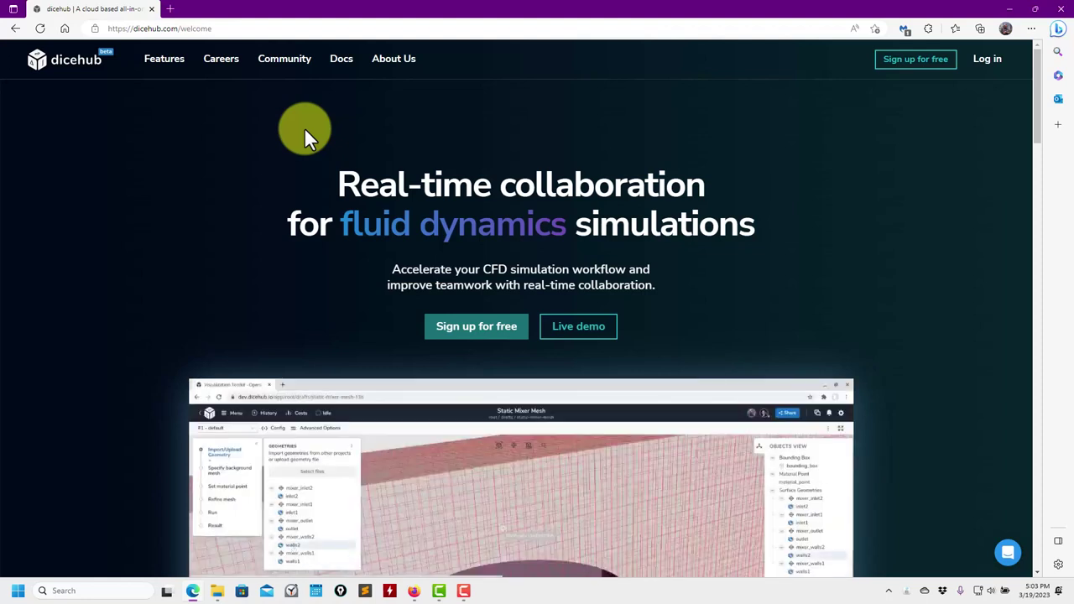
Step: Switch to the signed-in dicehub session in Firefox and browse the pre-configured applications shared by the community
scroll(251, 209, down, 3)
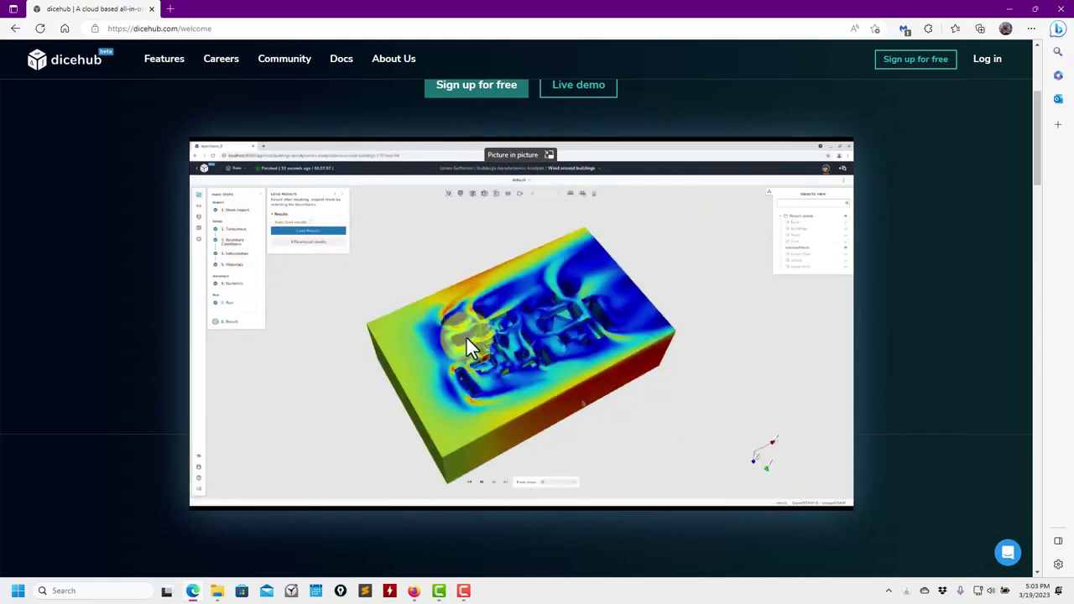
click(414, 591)
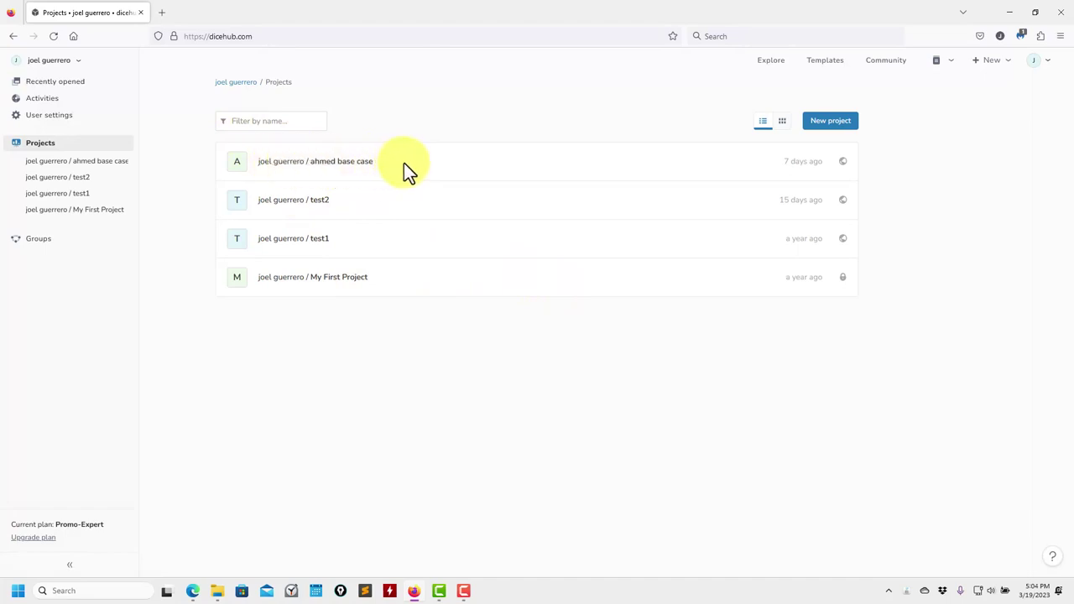
click(892, 67)
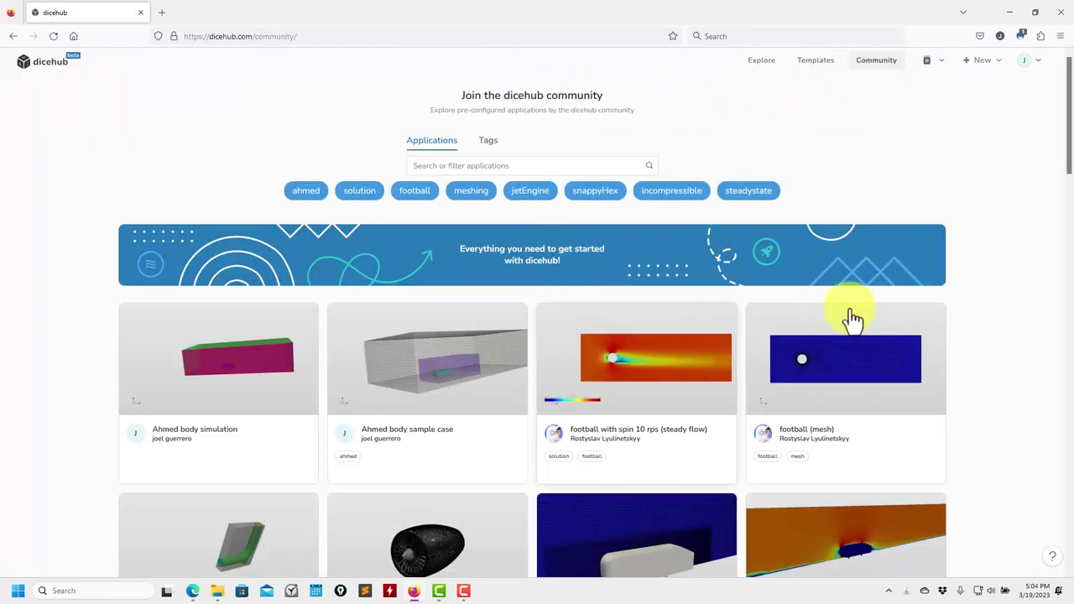
scroll(956, 302, down, 3)
scroll(953, 293, down, 12)
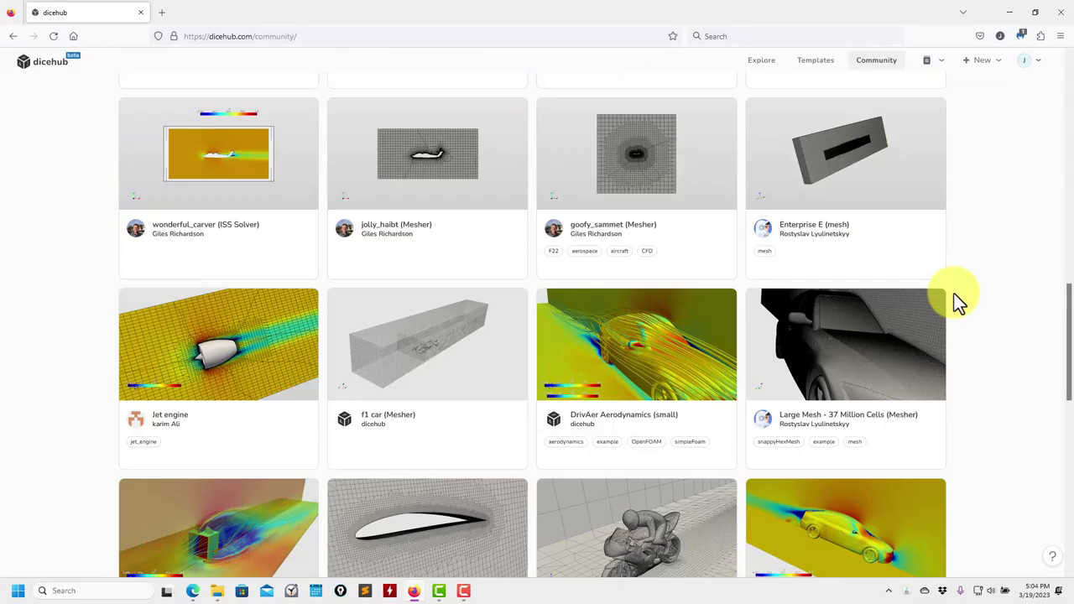
scroll(814, 390, down, 2)
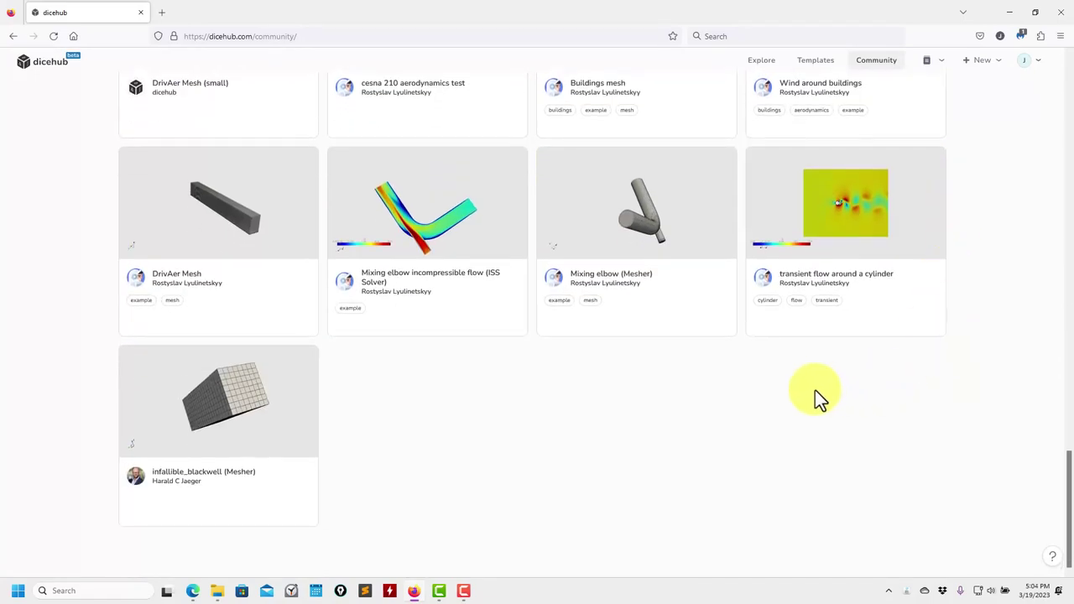
scroll(815, 390, up, 15)
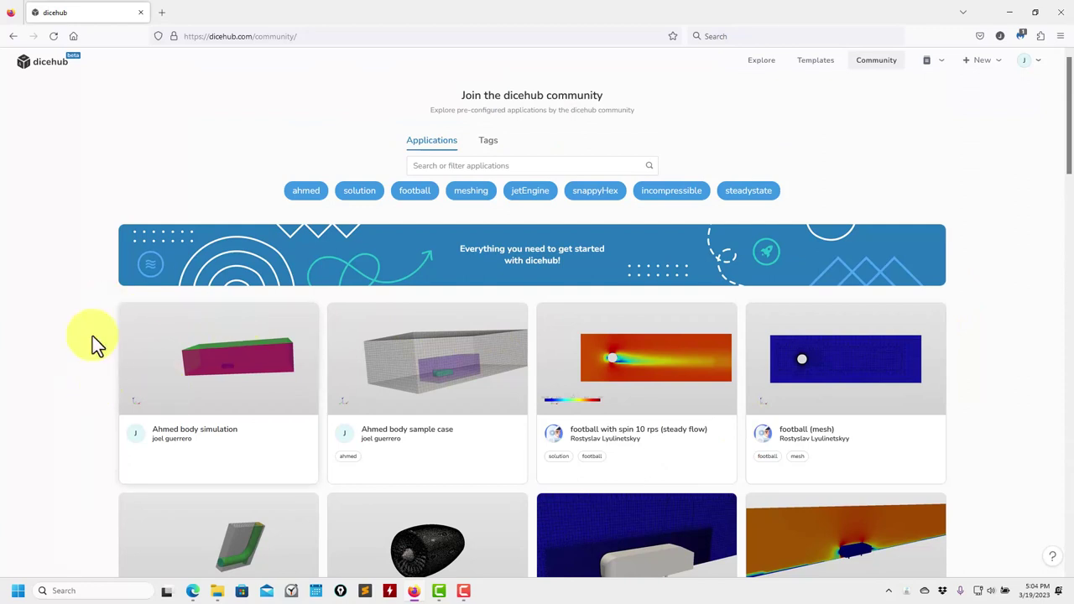
Step: Open the live preview of the community application "Ahmed body simulation"
drag(194, 336, 248, 381)
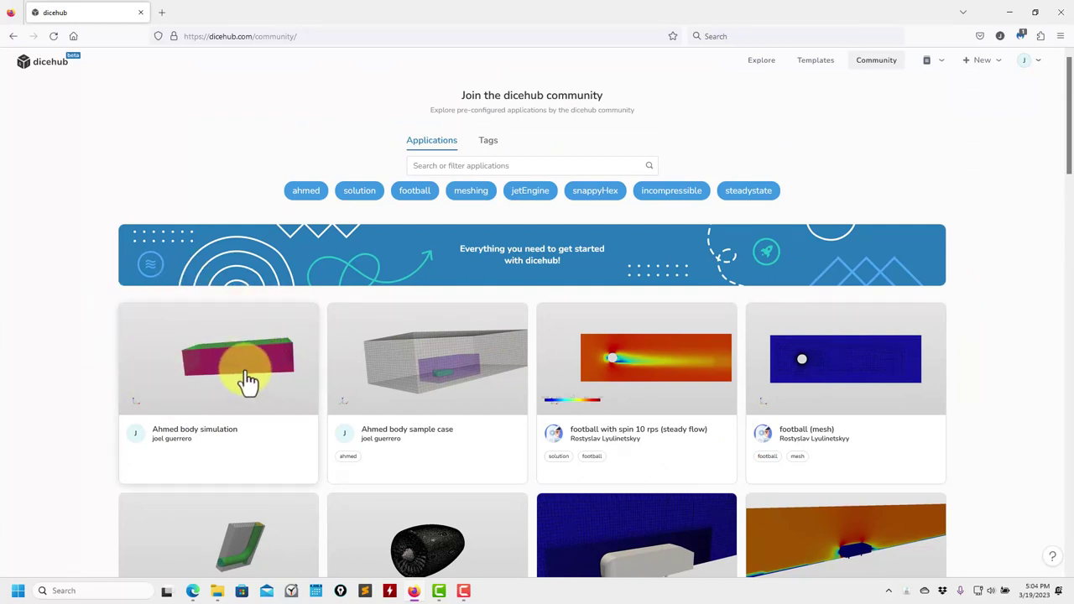
click(246, 373)
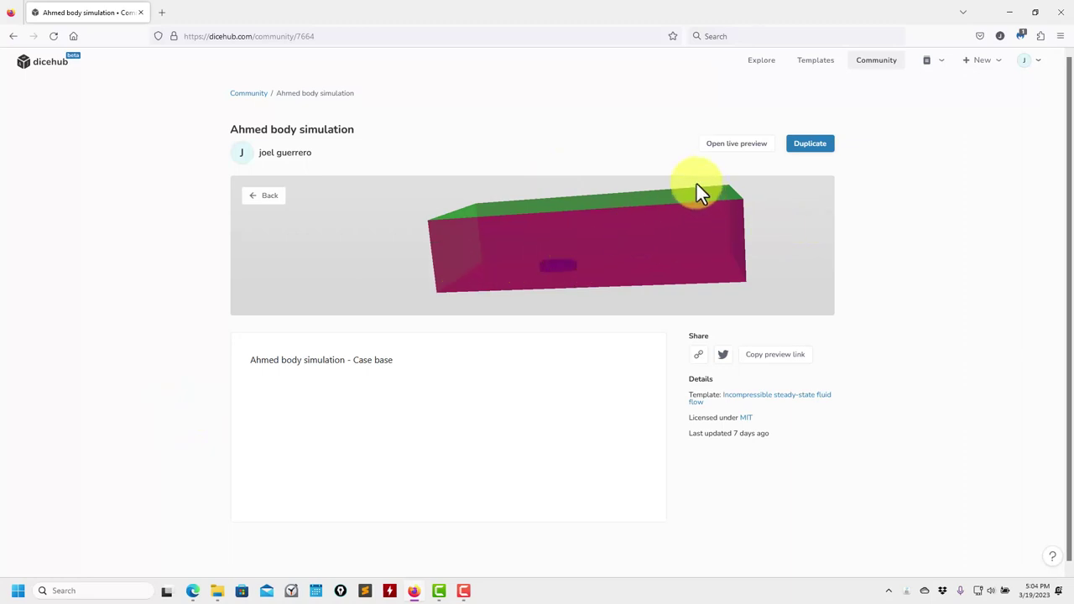
click(726, 145)
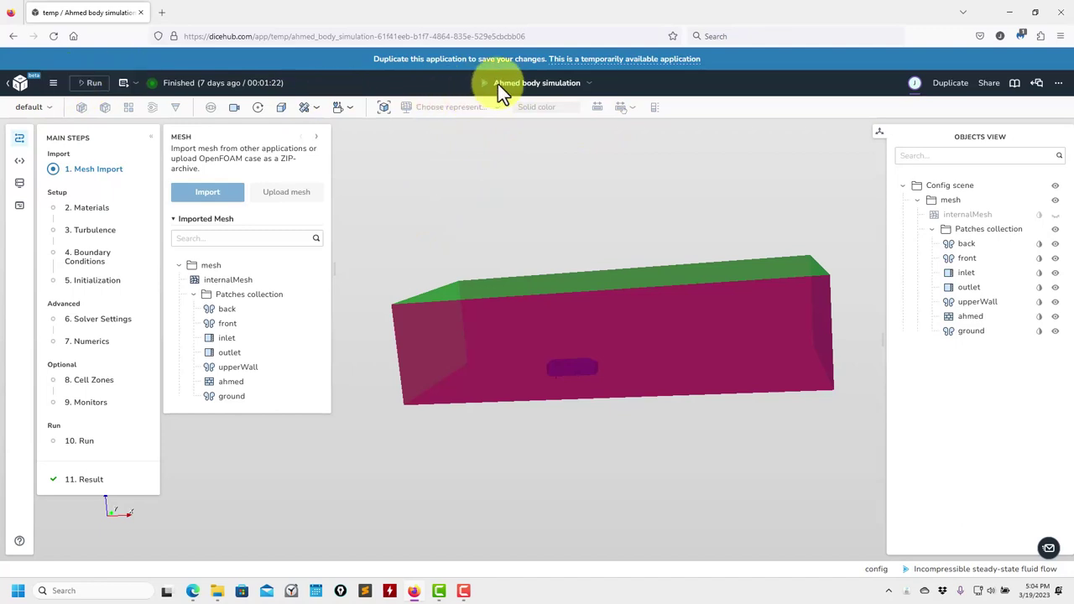
Step: Leave the live preview and duplicate the Ahmed body simulation into the test2 project
click(13, 36)
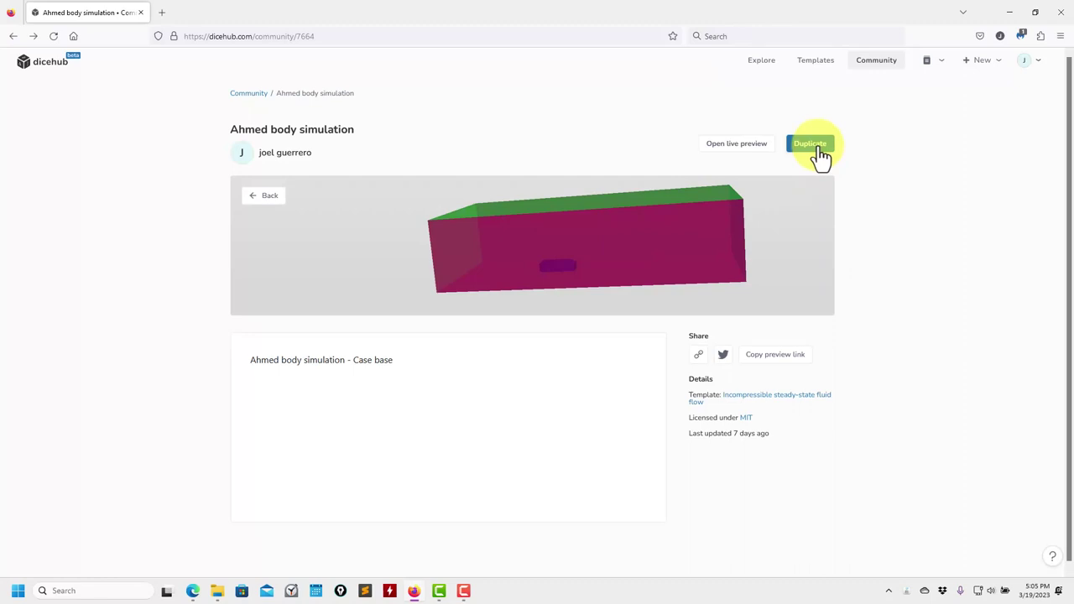
click(810, 144)
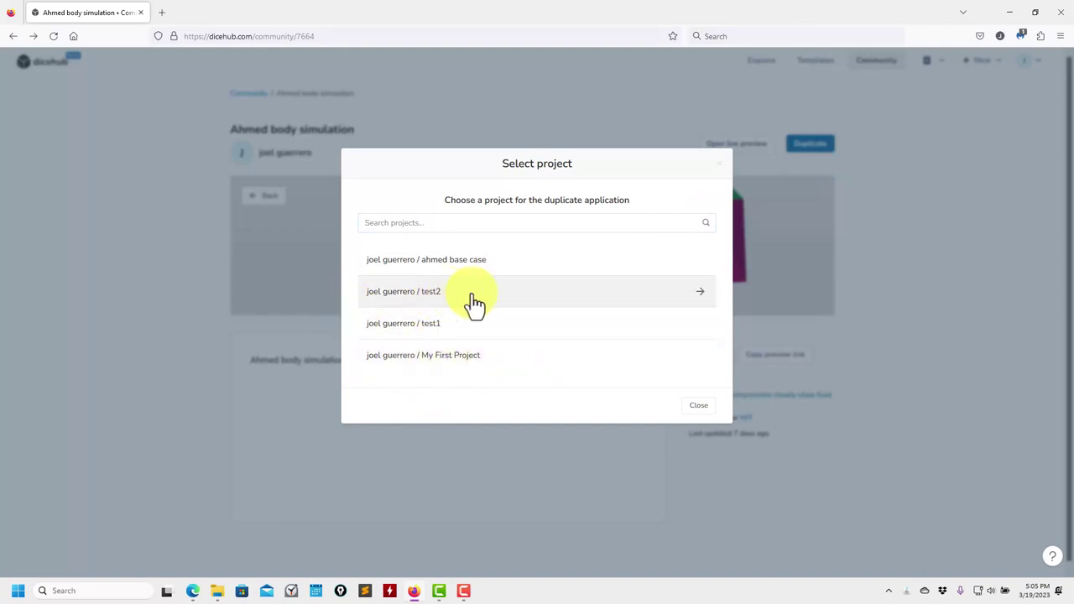
click(703, 297)
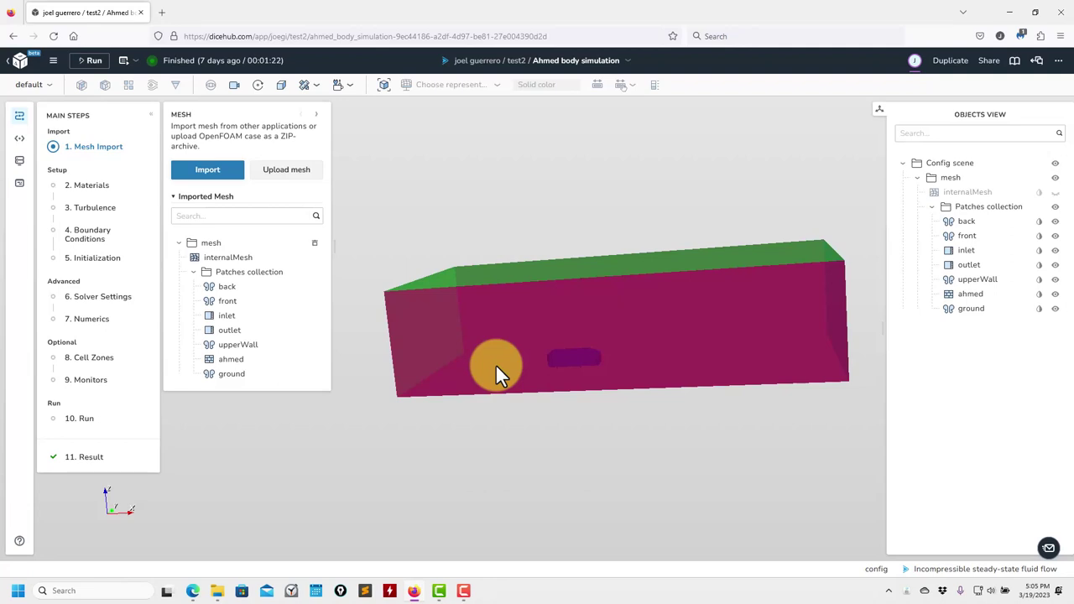
Step: Return to the test2 project and delete the first of its Ahmed body simulation applications
click(22, 60)
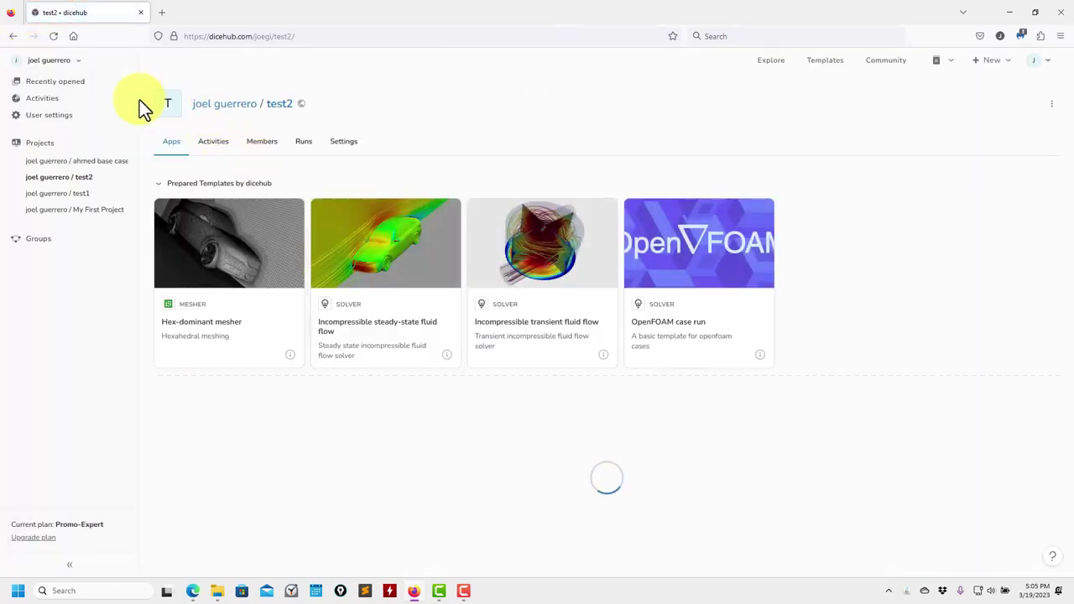
click(53, 73)
click(59, 102)
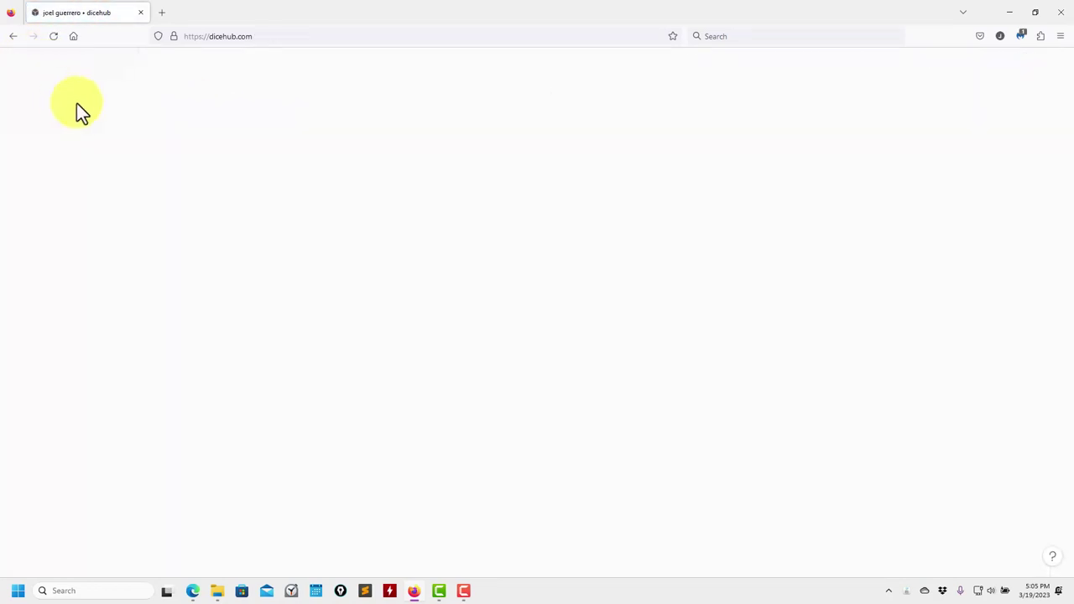
click(279, 203)
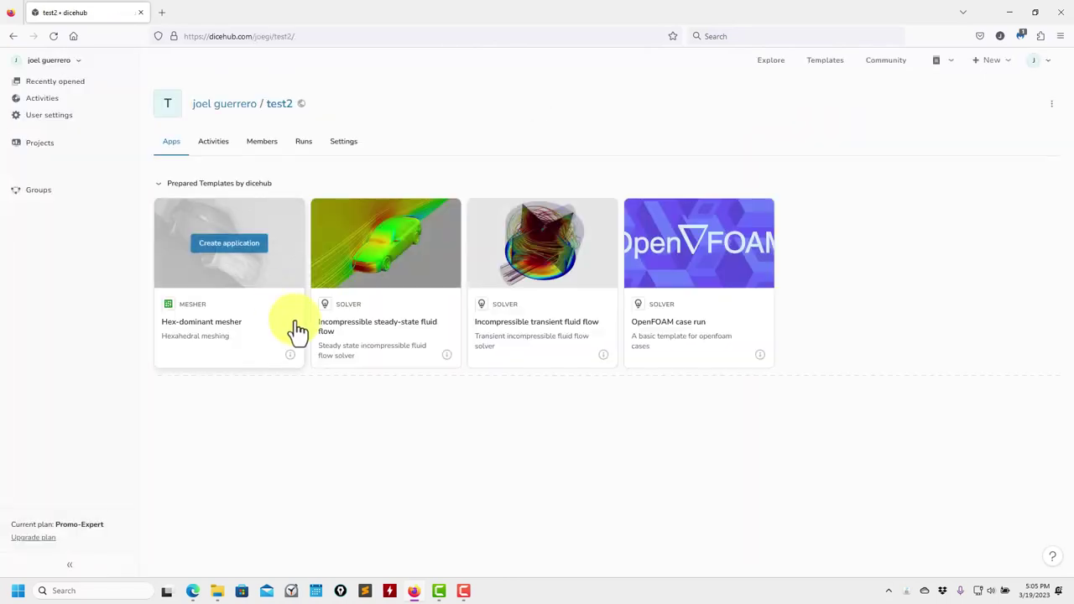
scroll(232, 440, down, 3)
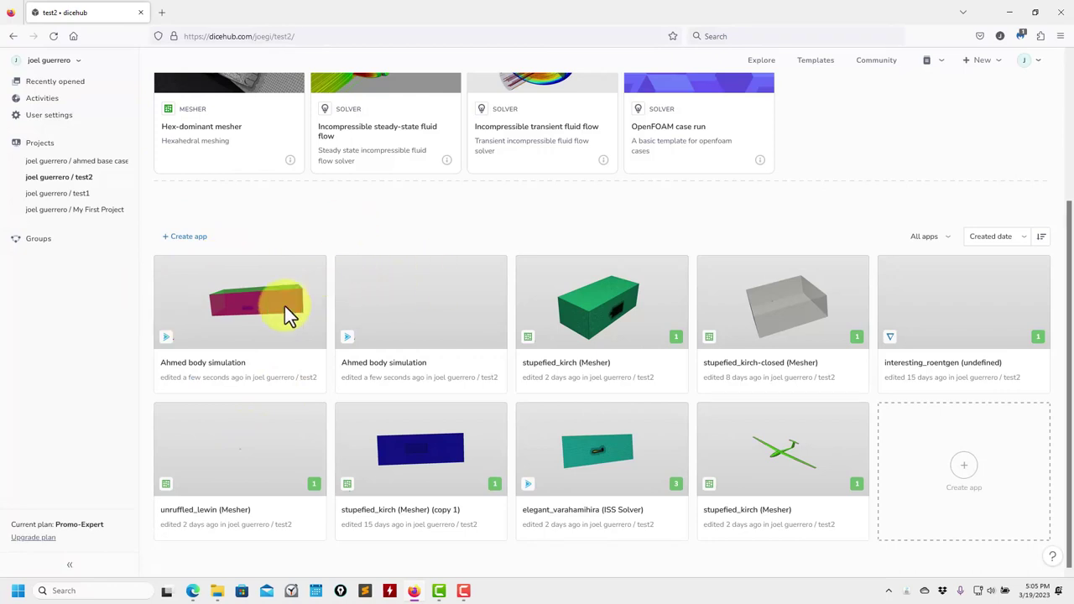
right_click(193, 286)
click(218, 407)
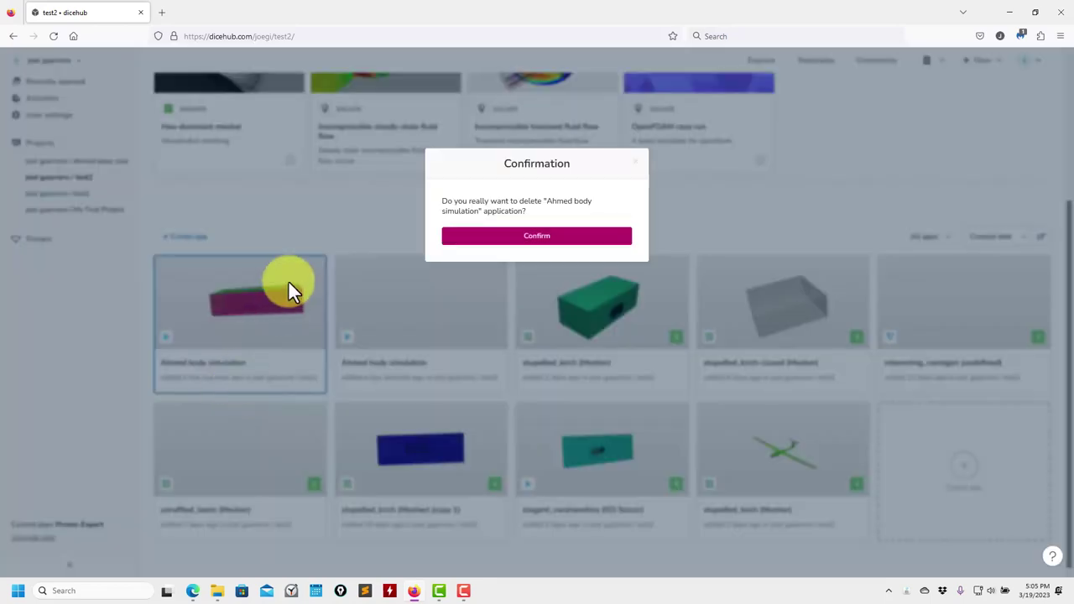
click(508, 241)
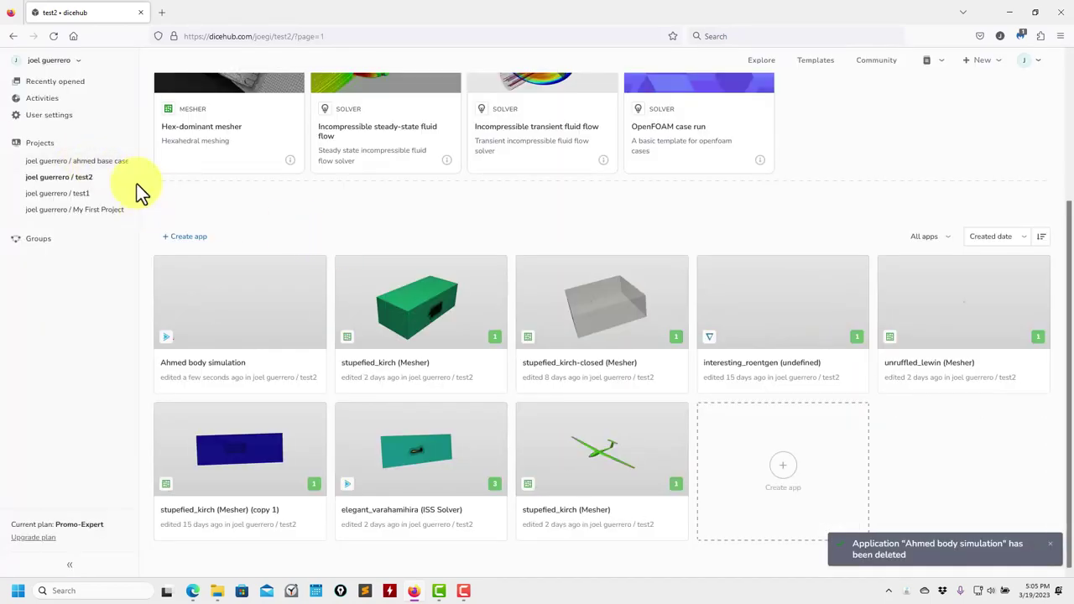
Step: Create a new application from the OpenFOAM case run template
click(42, 67)
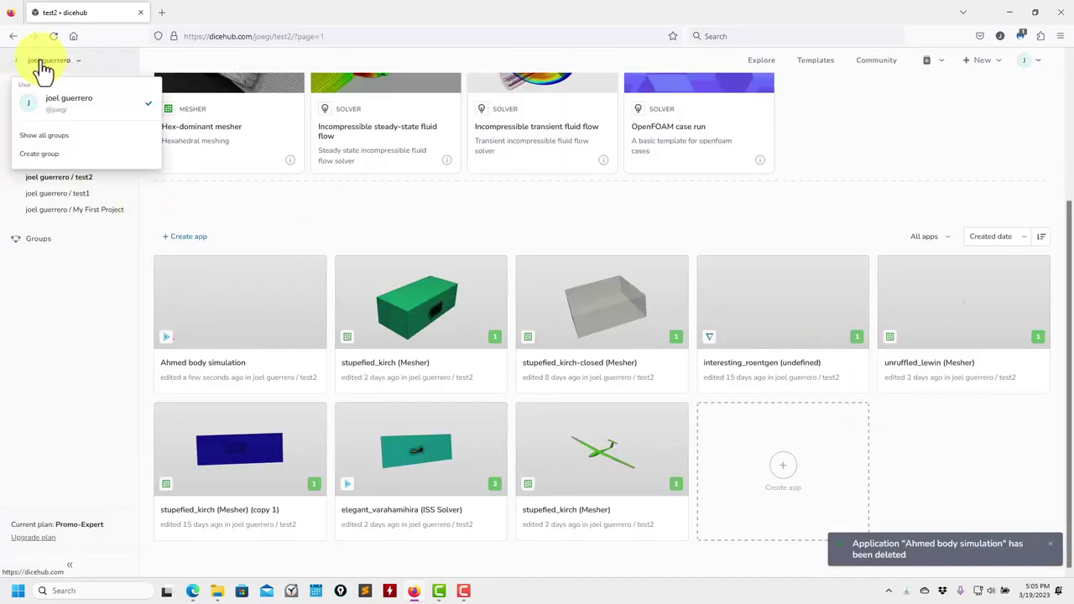
click(83, 110)
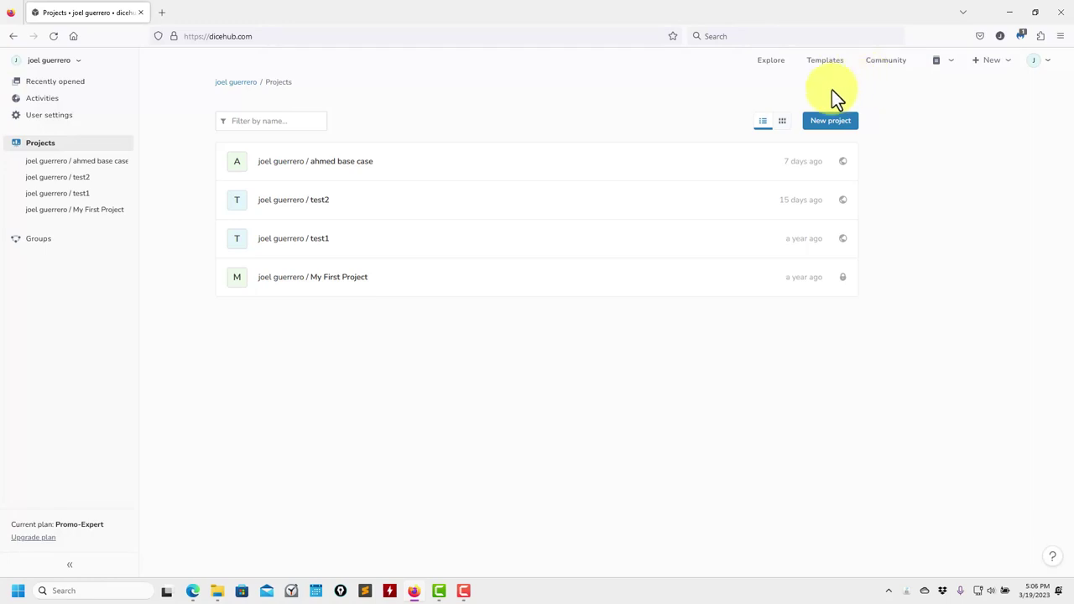
click(826, 62)
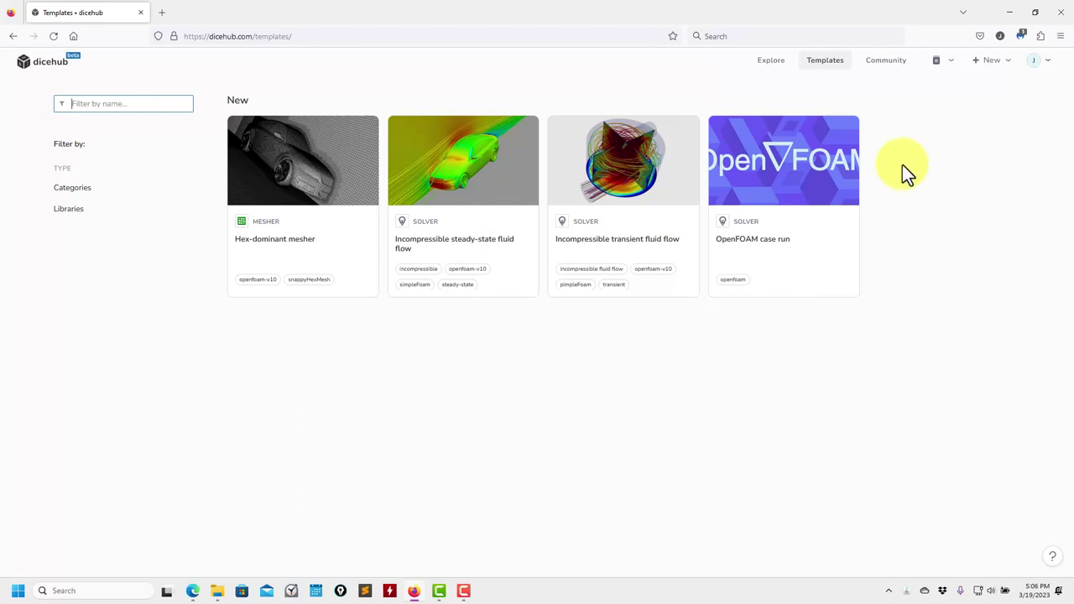
click(807, 158)
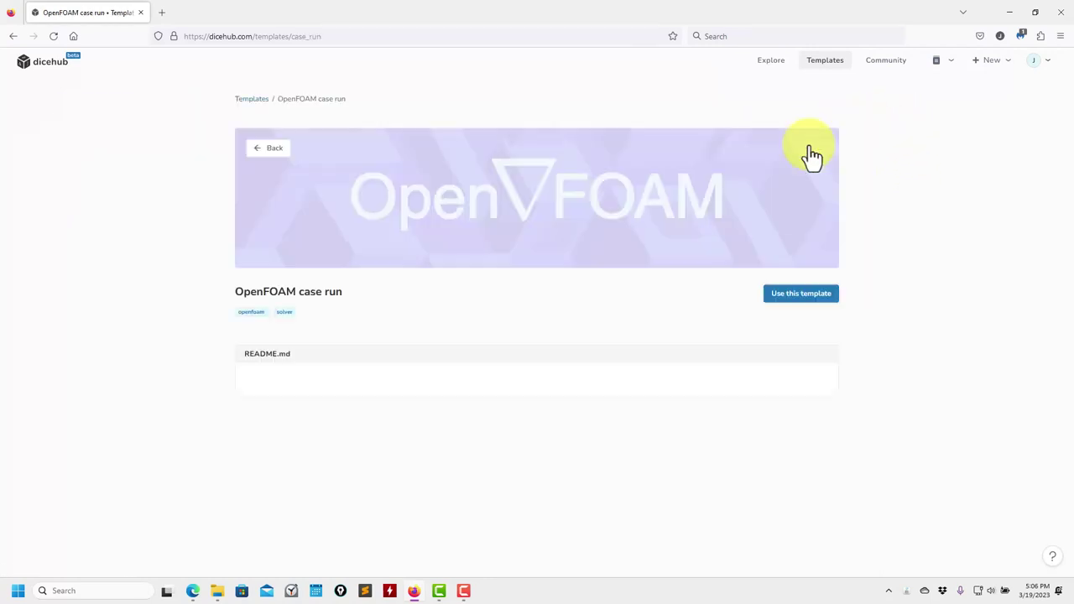
scroll(608, 302, down, 1)
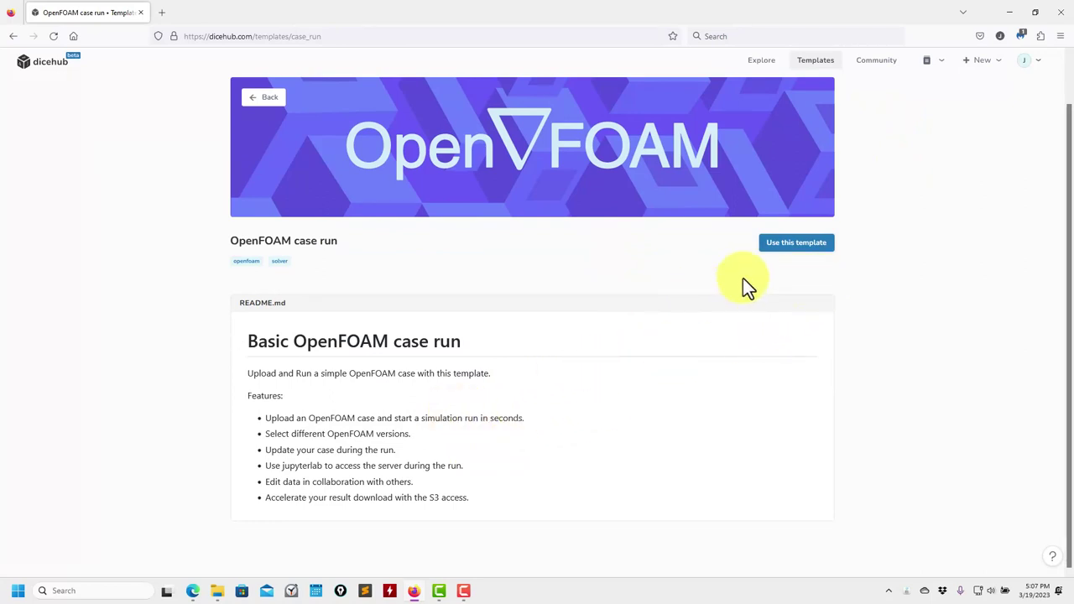
click(790, 245)
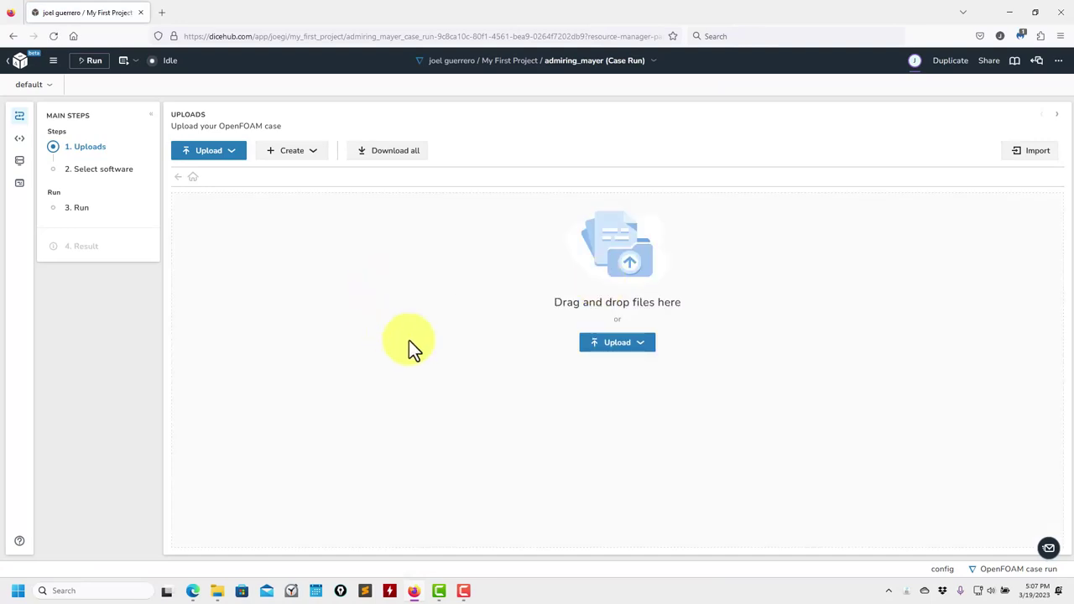
Step: Examine the software options and the OpenFOAM Foundation versions available for the case run, then cancel the software change
click(107, 172)
click(294, 250)
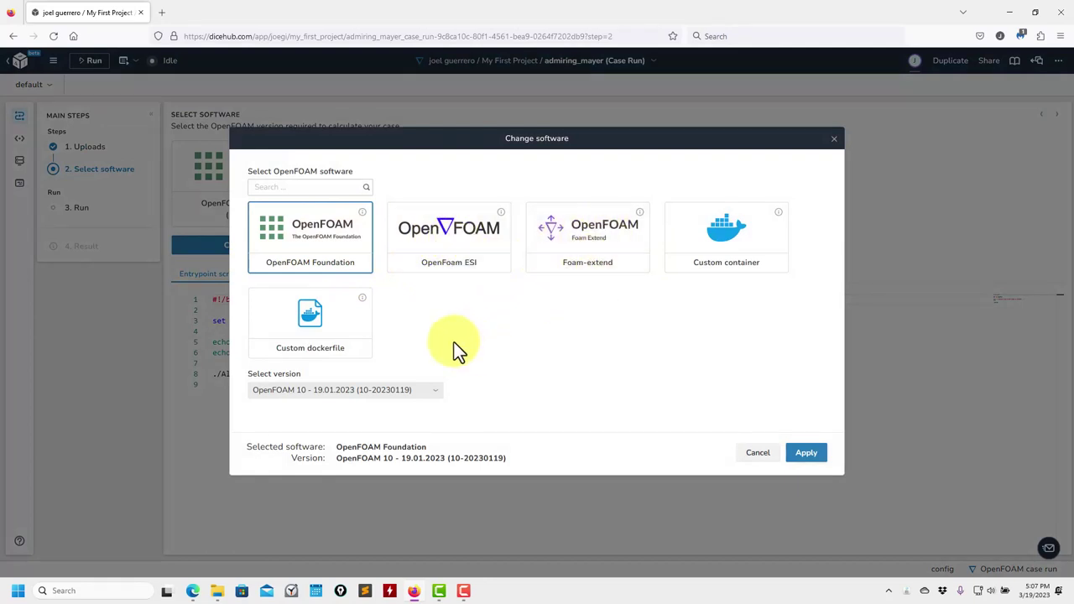
click(420, 399)
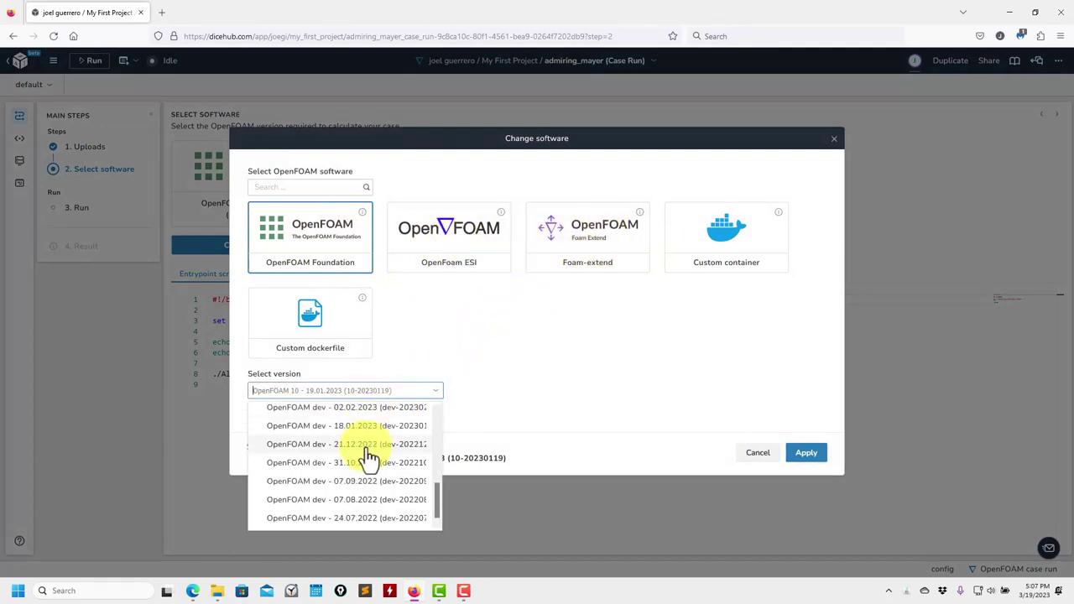
scroll(359, 462, down, 5)
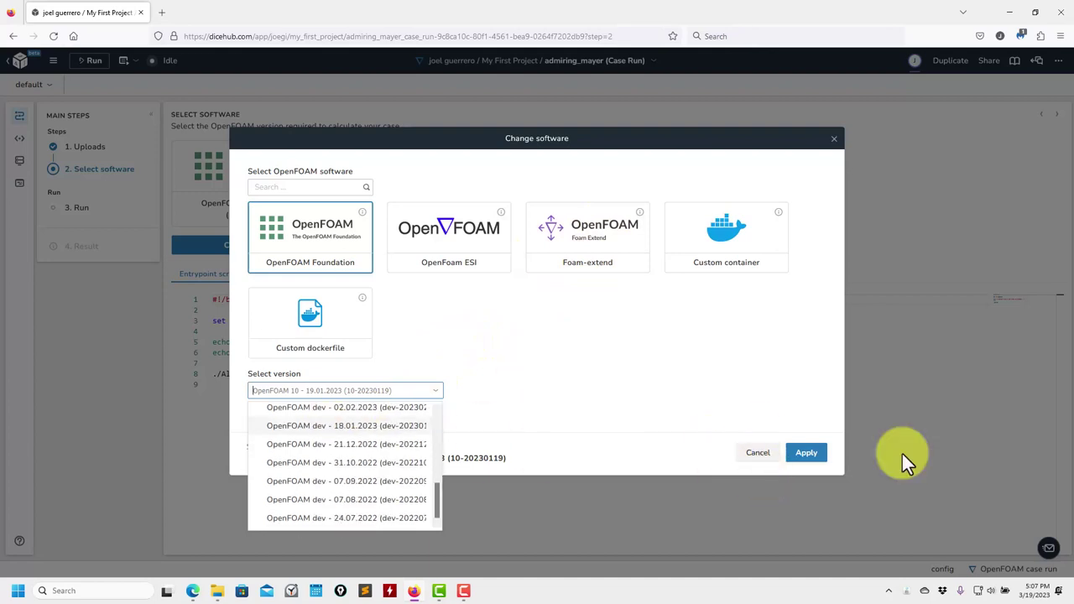
click(760, 457)
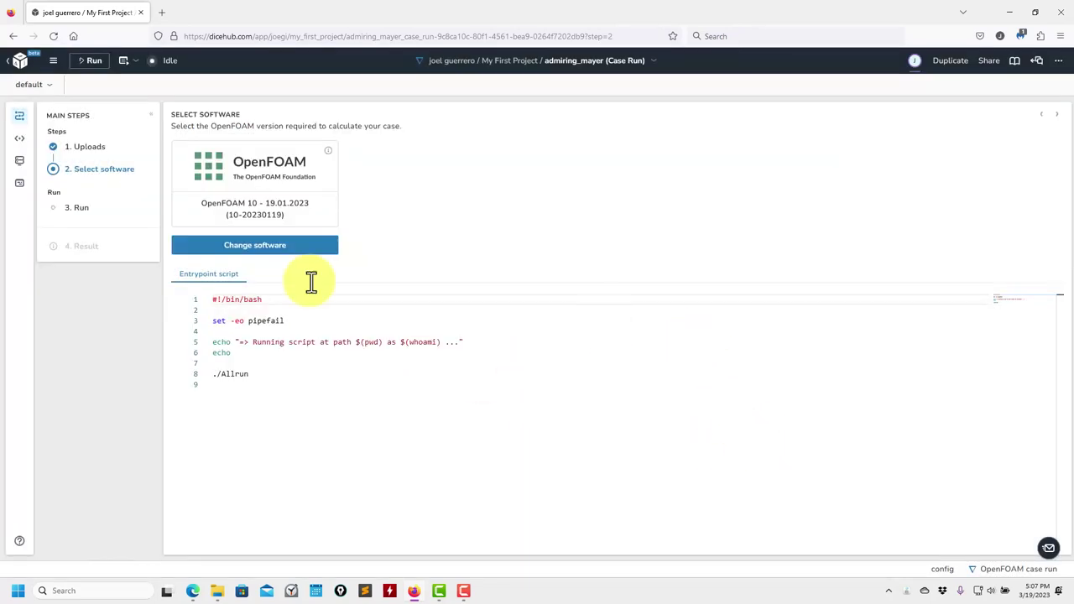
Step: Go back to the templates and create a new application from the Hex-dominant mesher template
click(12, 37)
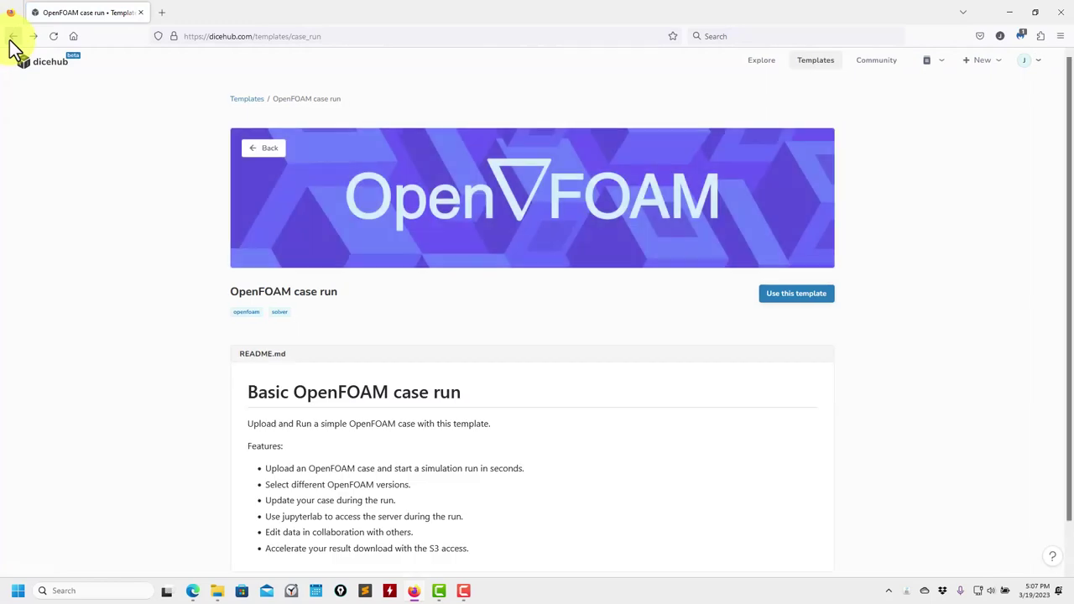
click(12, 38)
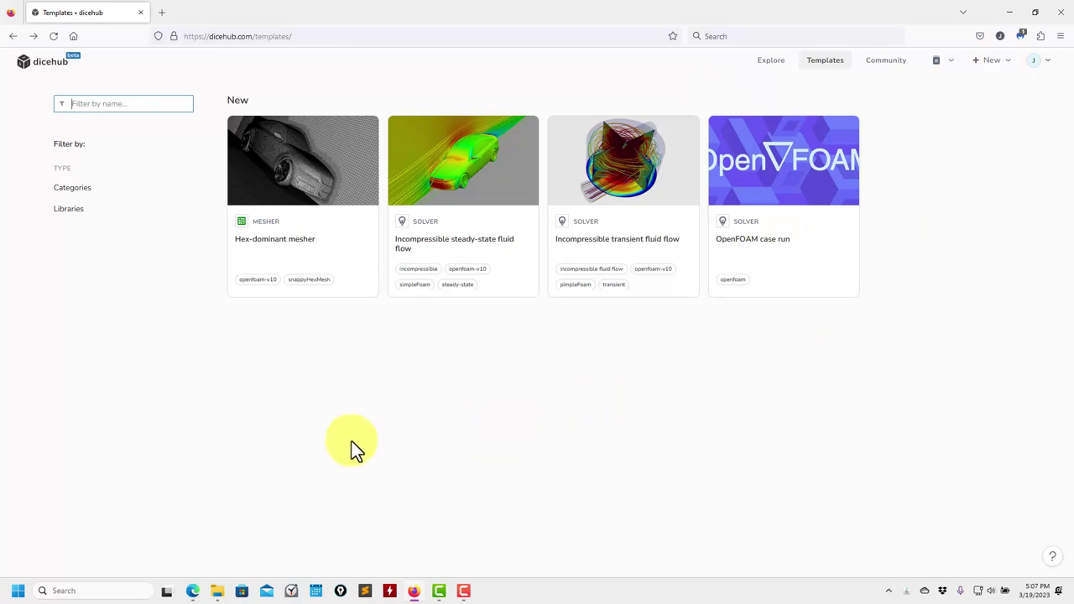
click(325, 164)
scroll(414, 306, down, 3)
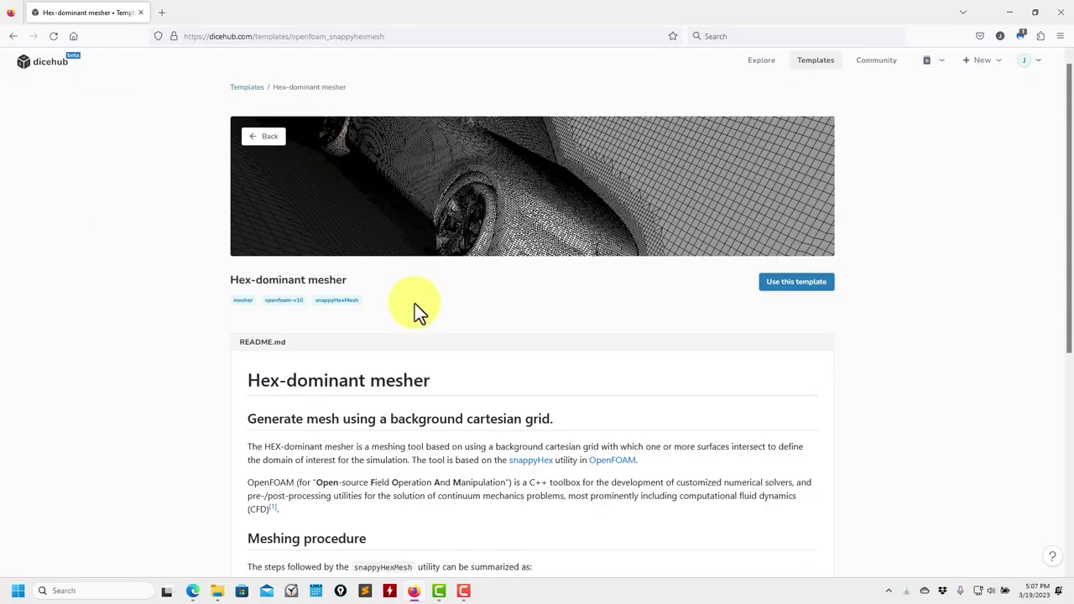
click(791, 126)
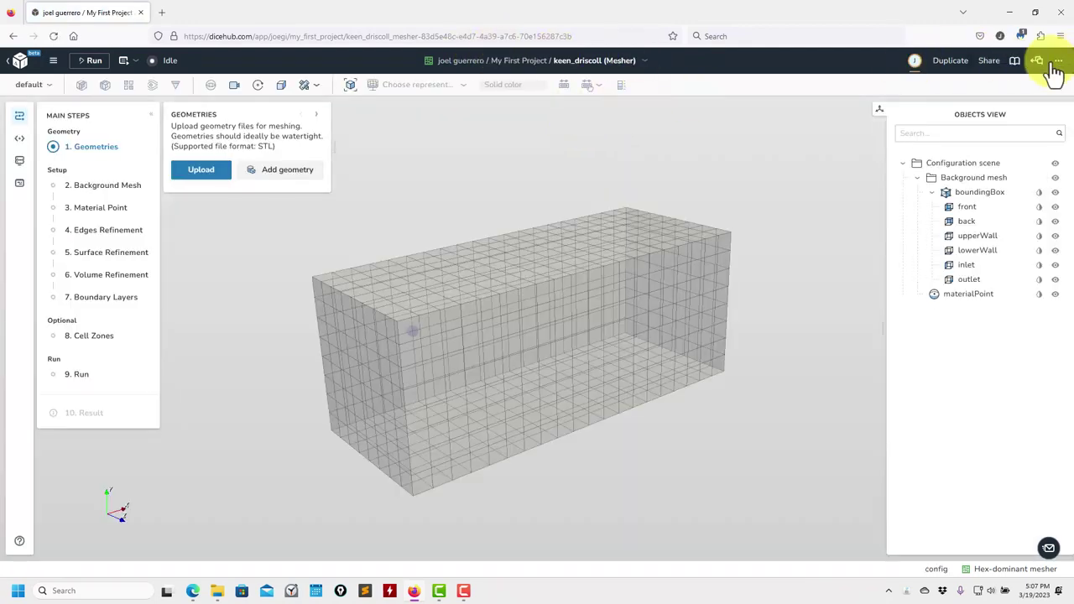
Step: Open the share options of the new mesher application and examine its share link
click(1058, 60)
click(632, 147)
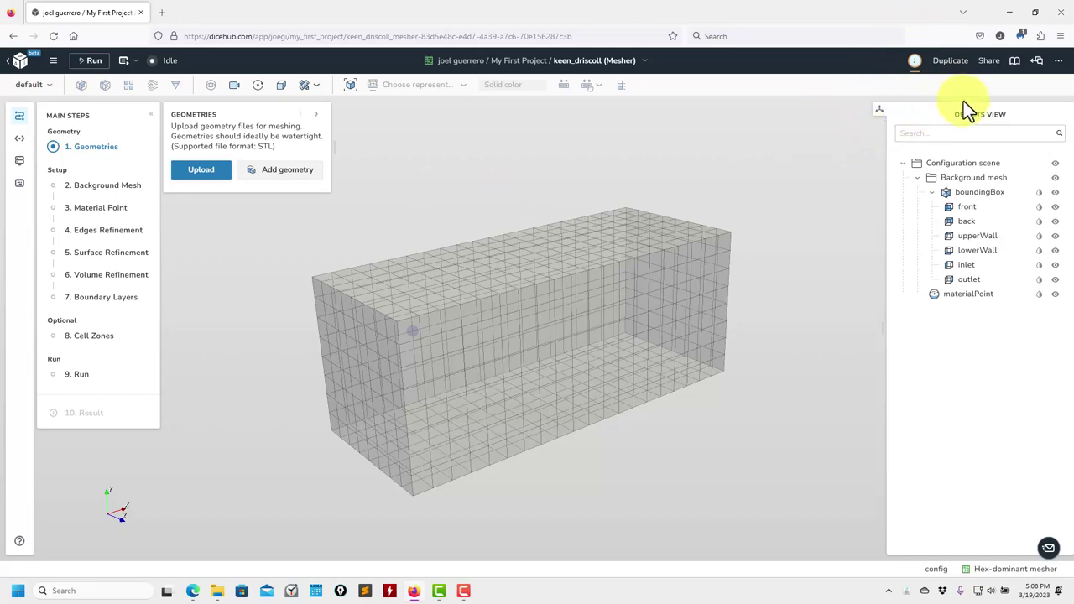
click(990, 62)
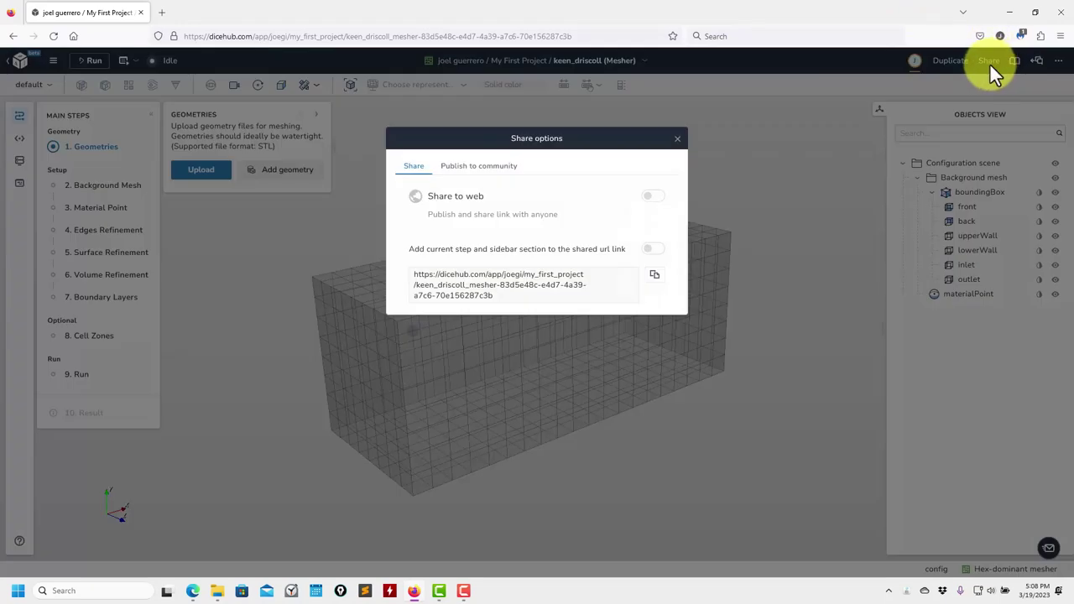
triple_click(508, 292)
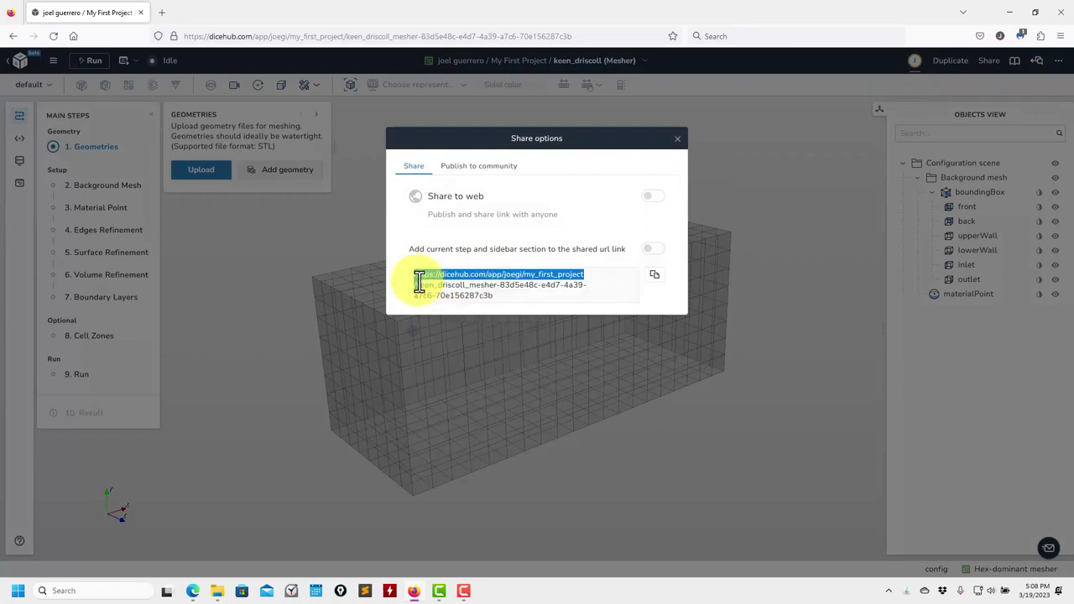
click(474, 289)
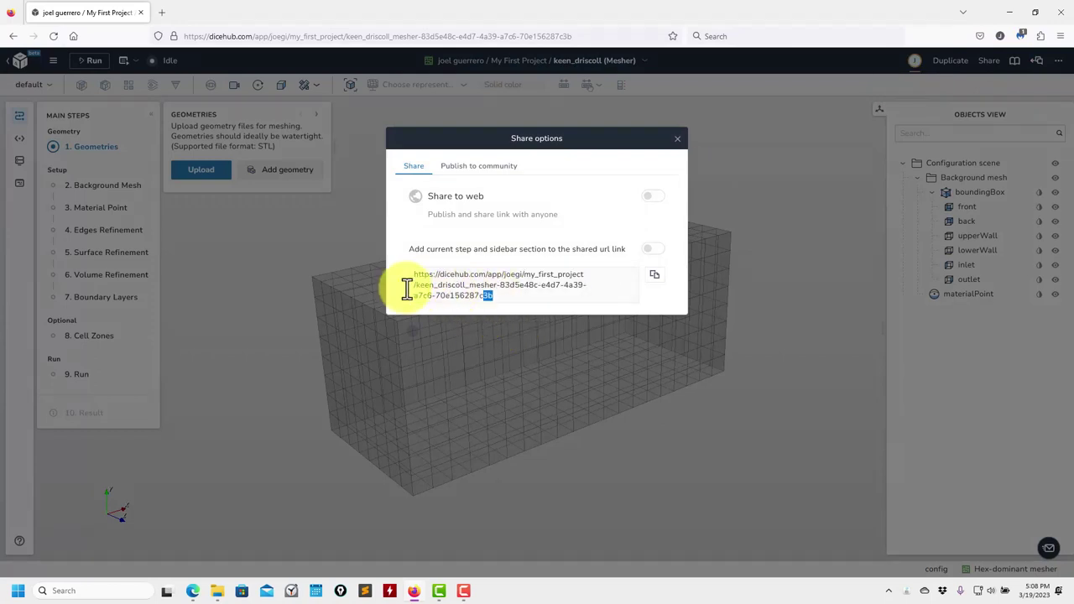
triple_click(420, 283)
click(503, 291)
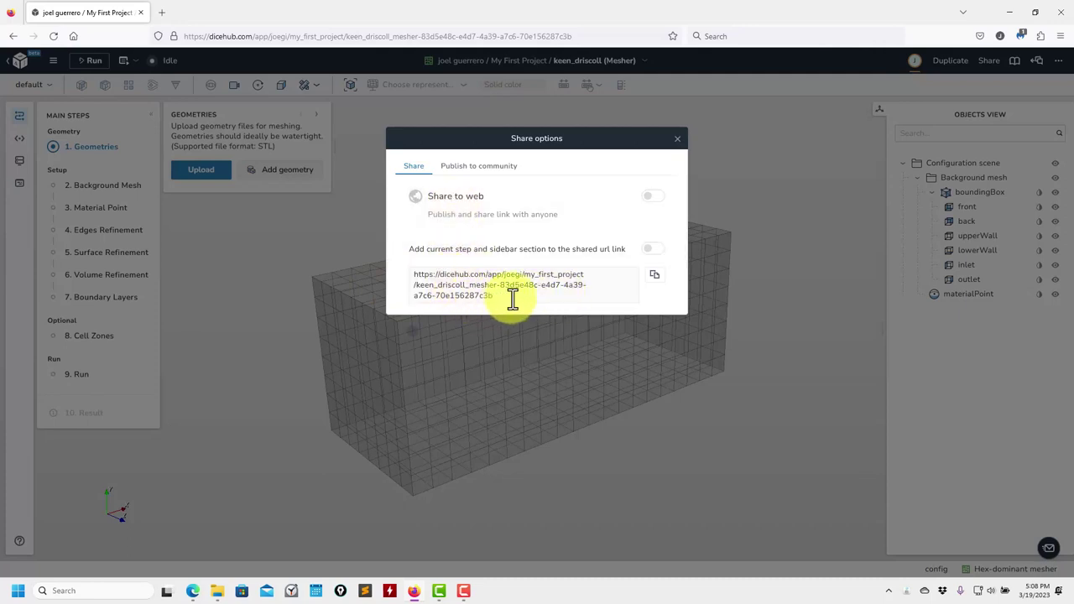
triple_click(420, 277)
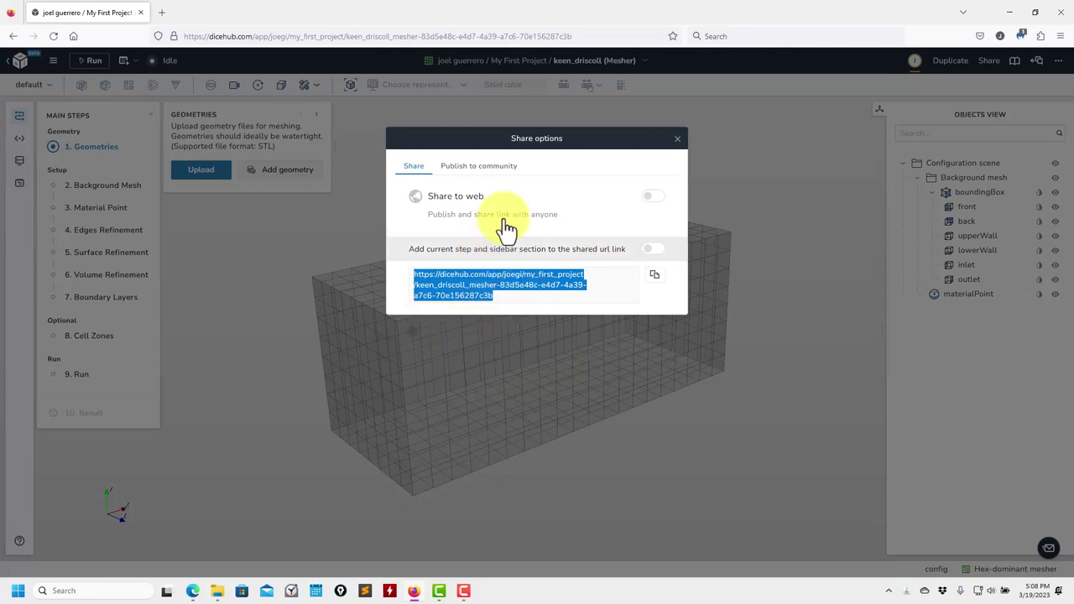
Step: Review the form for publishing the application to the community, cancel it and return to the link sharing settings
click(464, 176)
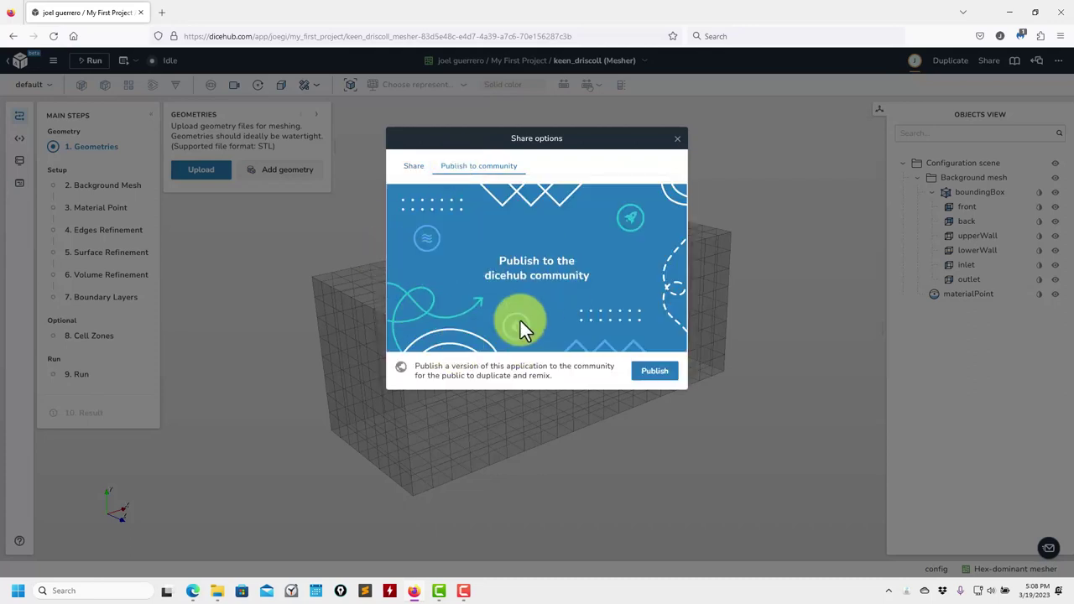
click(654, 371)
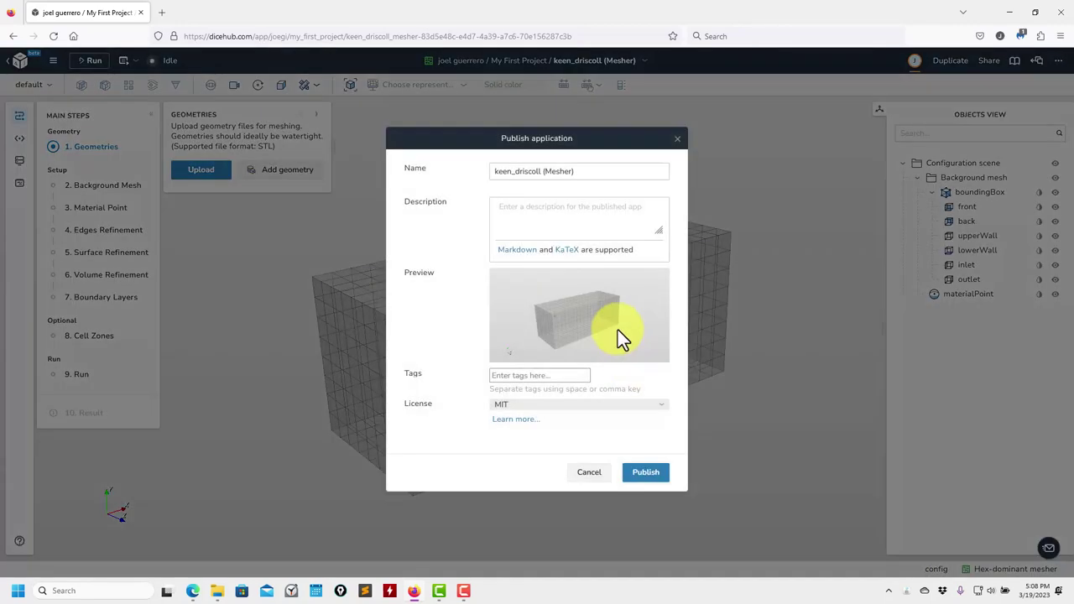
click(588, 472)
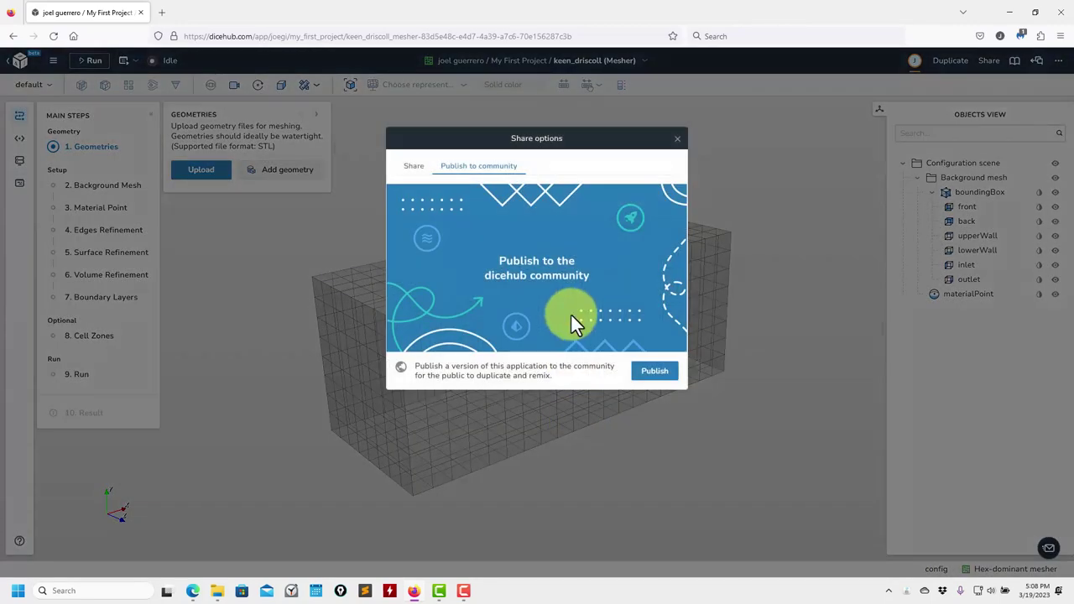
click(413, 167)
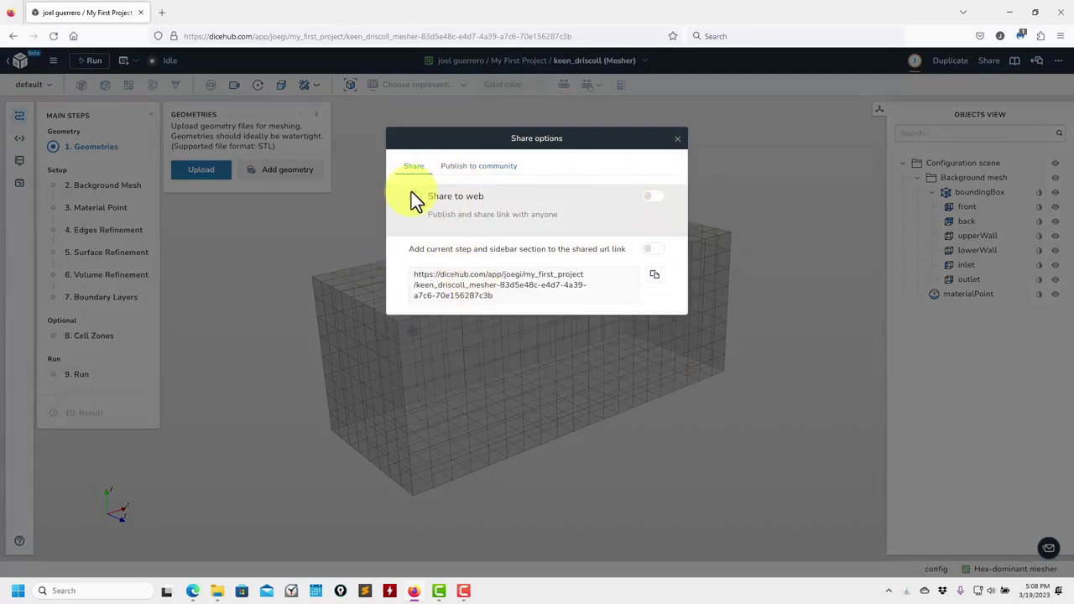
Step: Try out web sharing with app editing, starting/stopping runs and the current step in the link allowed, and switch sharing off again
click(653, 198)
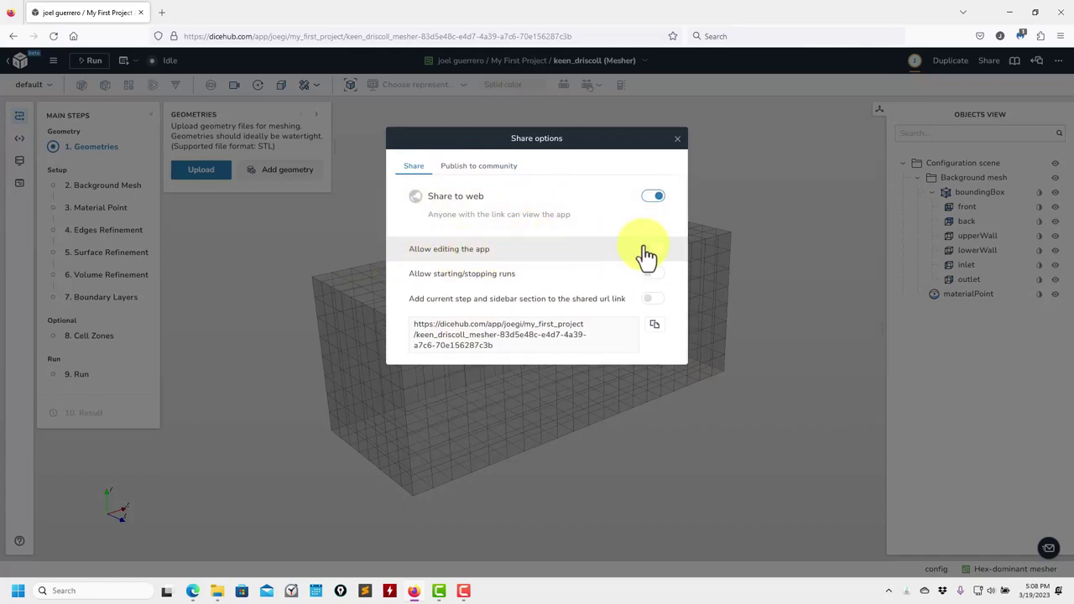
click(651, 249)
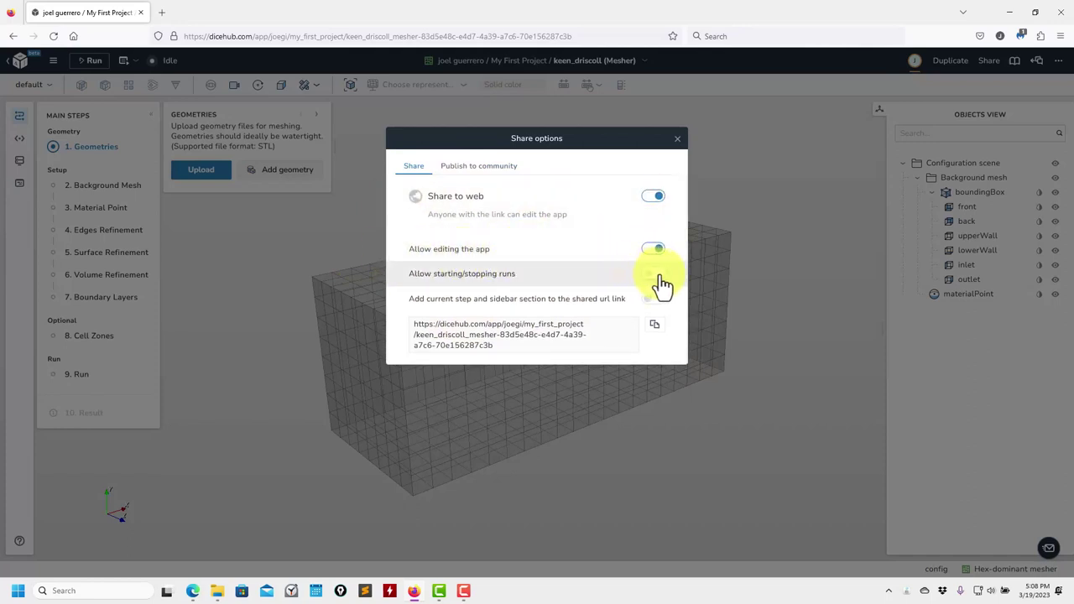
click(658, 275)
click(654, 299)
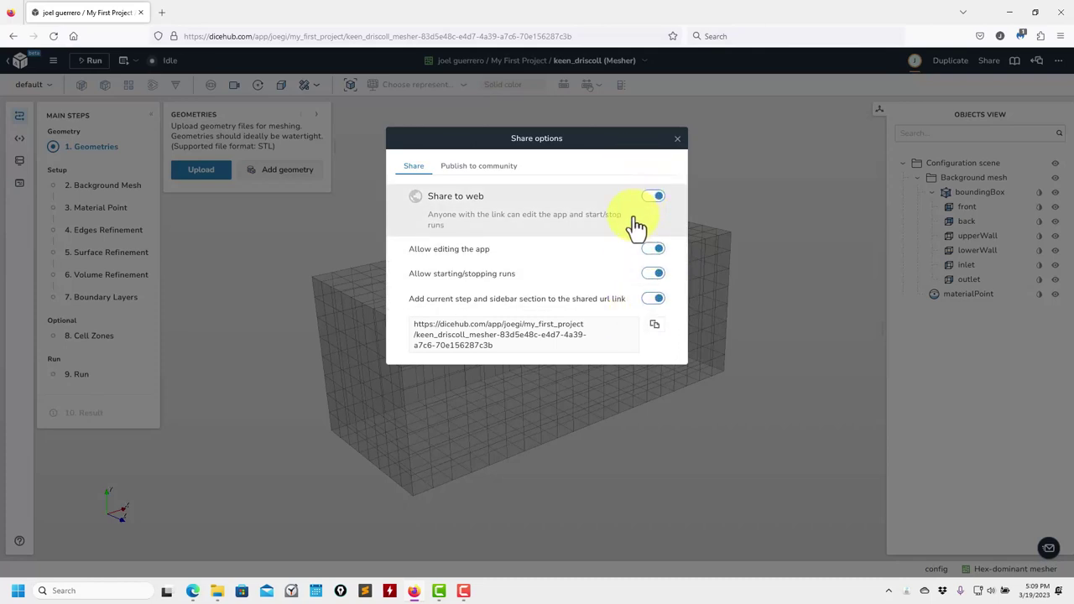
click(653, 248)
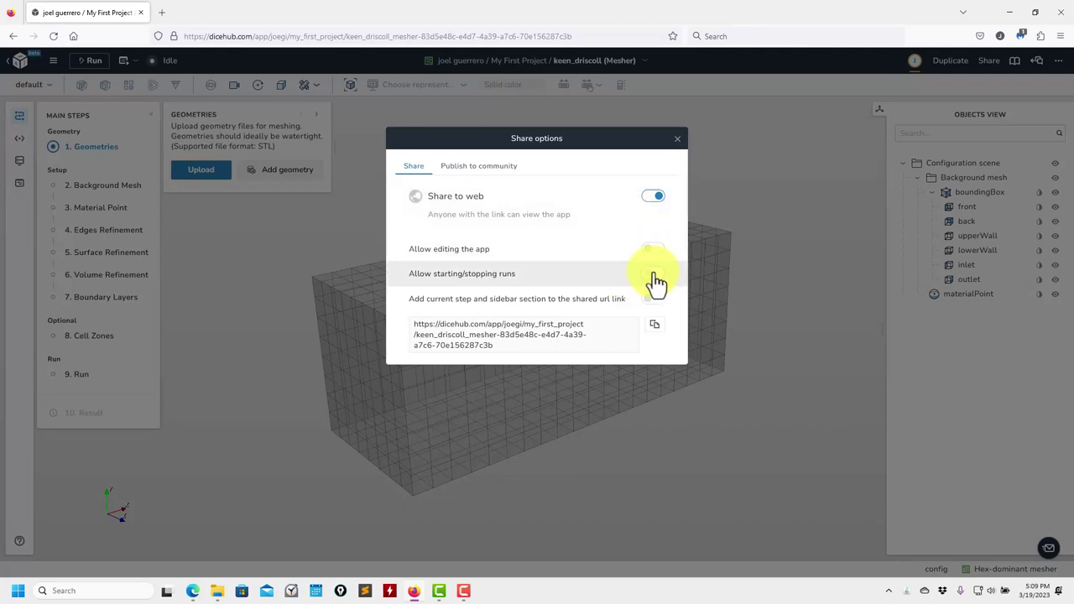
click(650, 201)
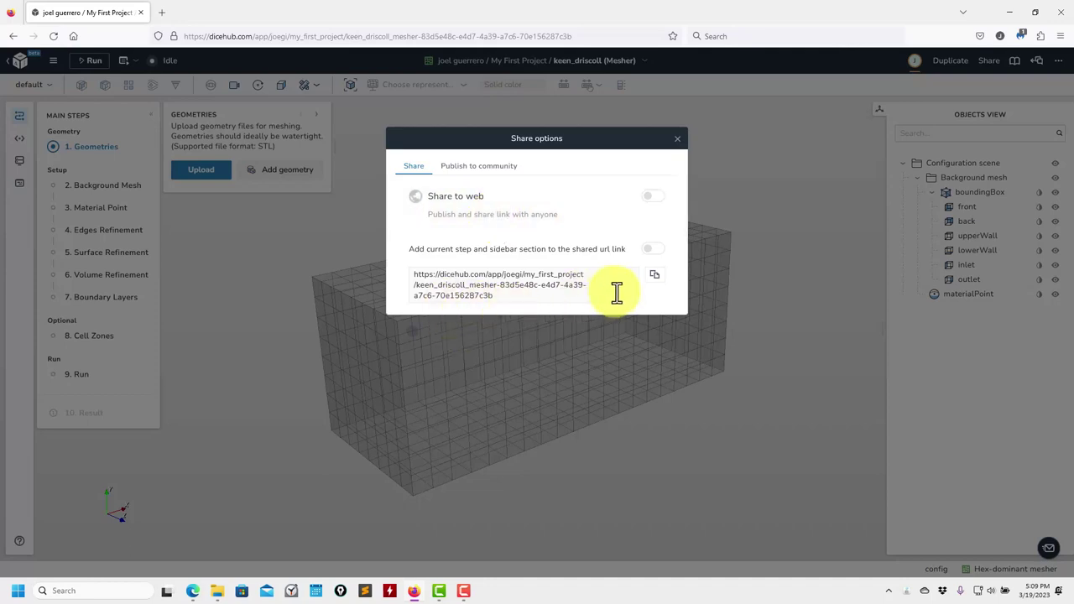
Step: Copy the application's link with web sharing off and open it in Microsoft Edge
click(654, 275)
click(191, 592)
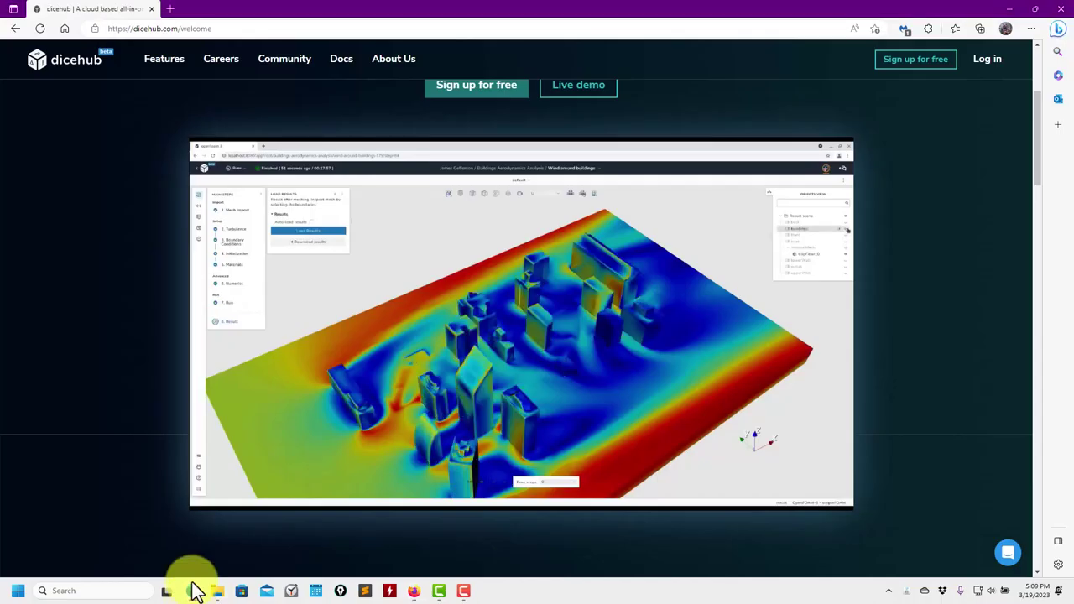
click(202, 29)
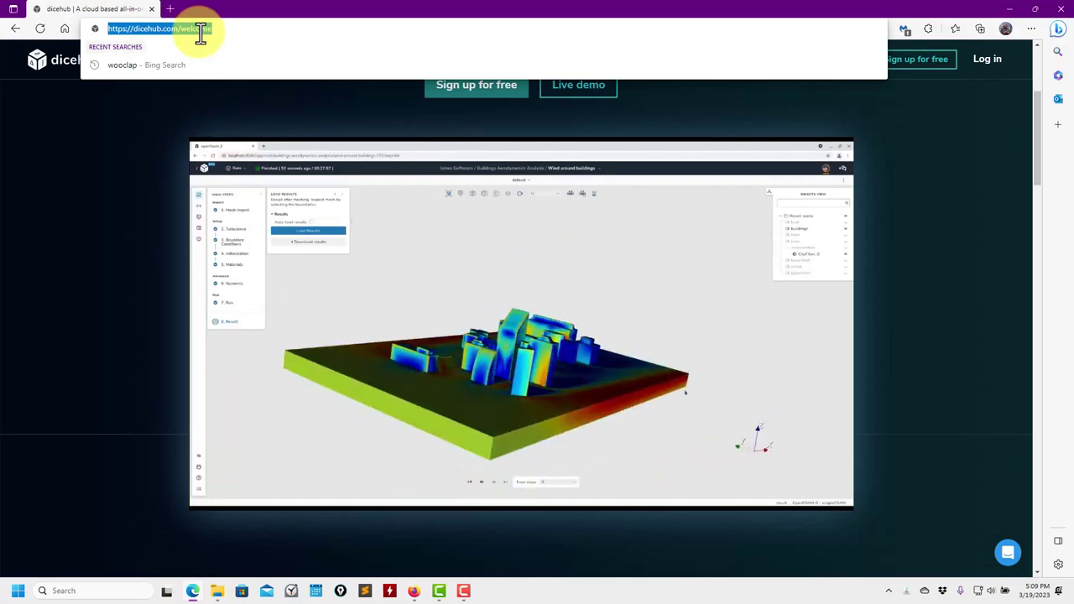
key(ctrl+v)
key(Return)
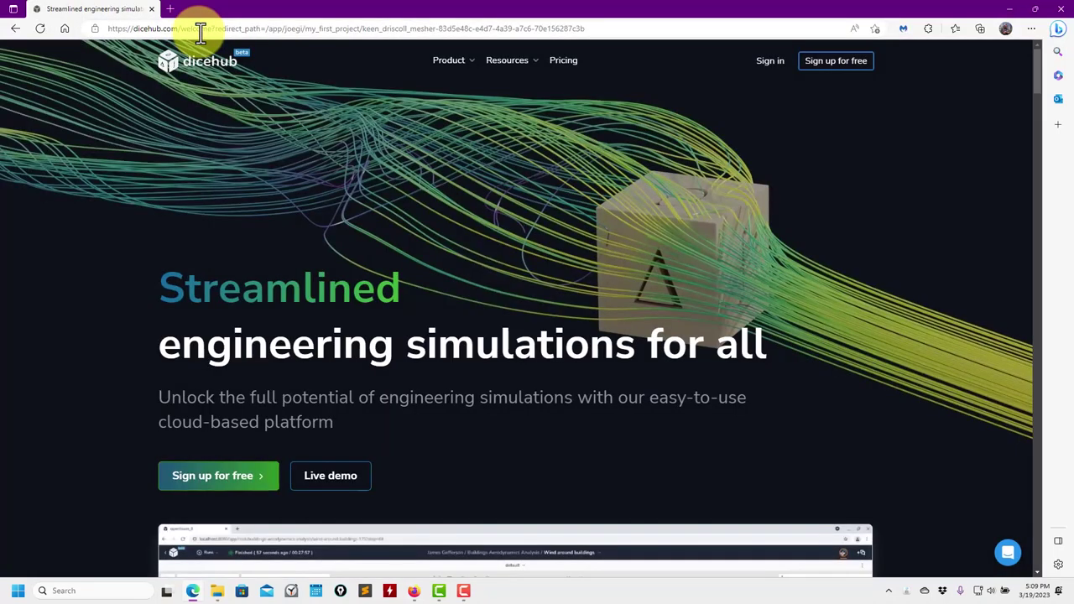
Step: Test the unshared application link again in a new Edge tab and return to the share options in Firefox
click(202, 29)
click(170, 9)
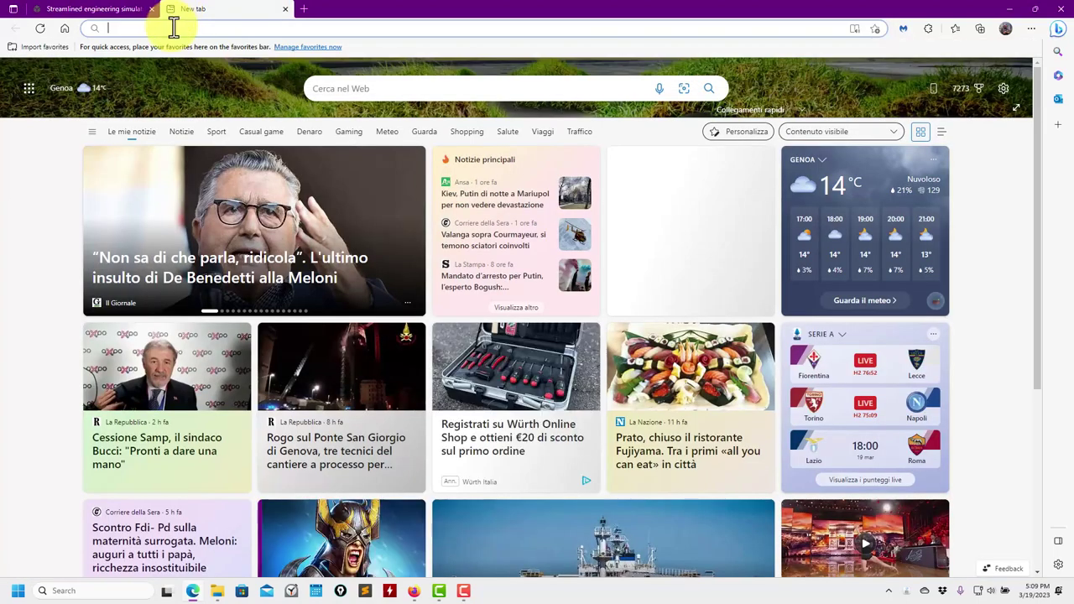
click(176, 29)
key(ctrl+v)
key(Return)
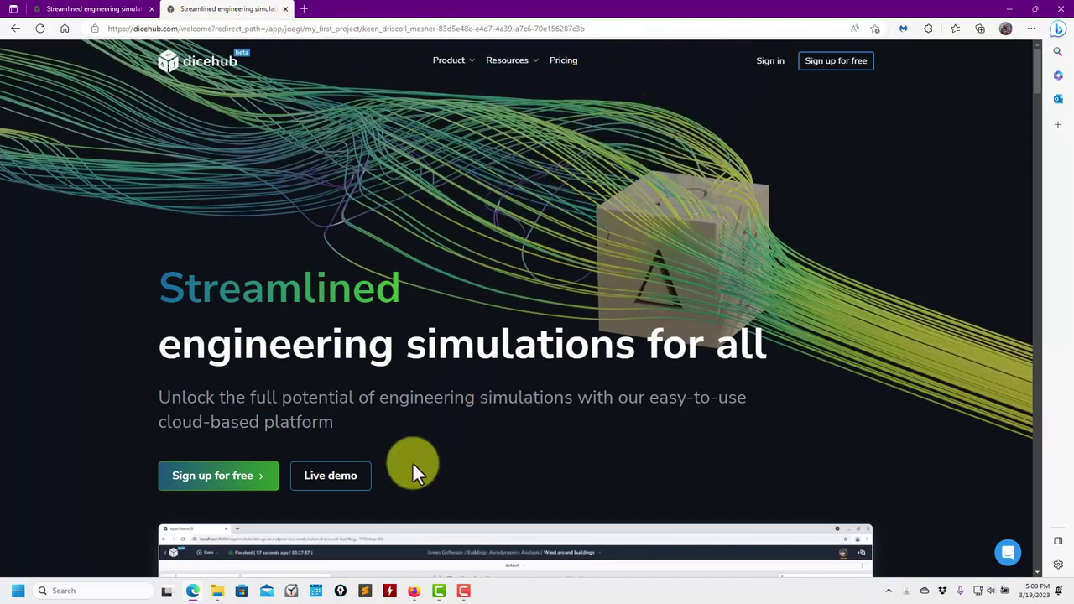
click(1009, 8)
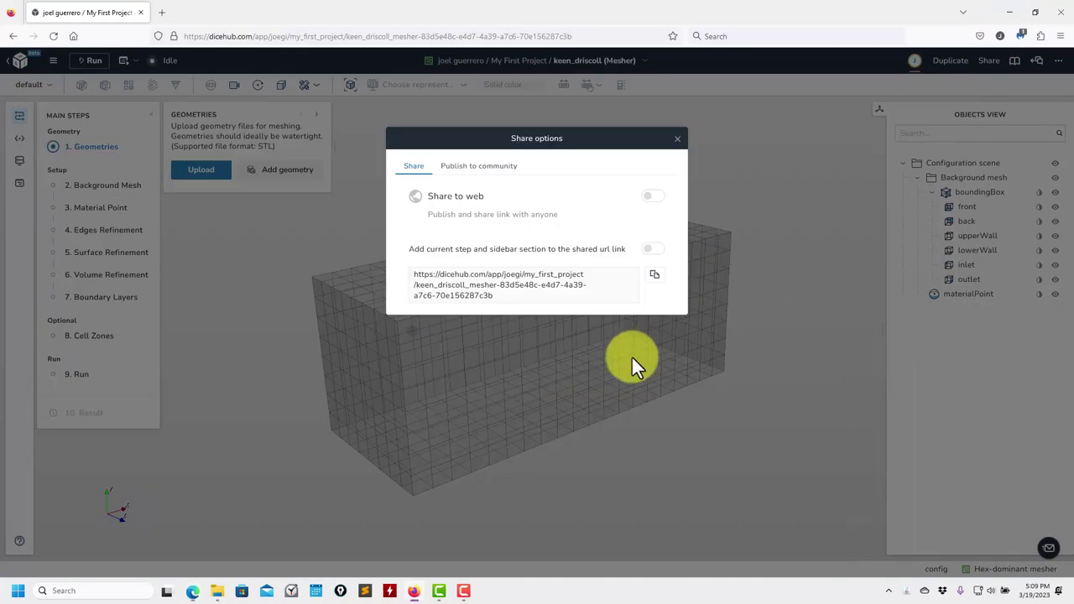
Step: Enable Share to web for the application without editing or run permissions and copy its link
triple_click(564, 296)
drag(491, 304, 384, 278)
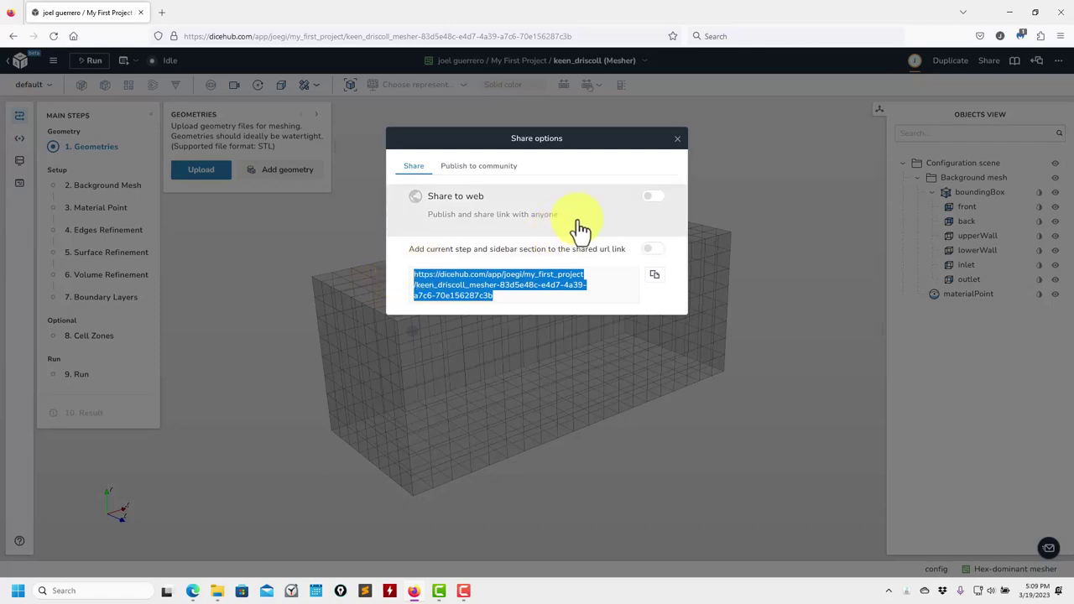
click(649, 198)
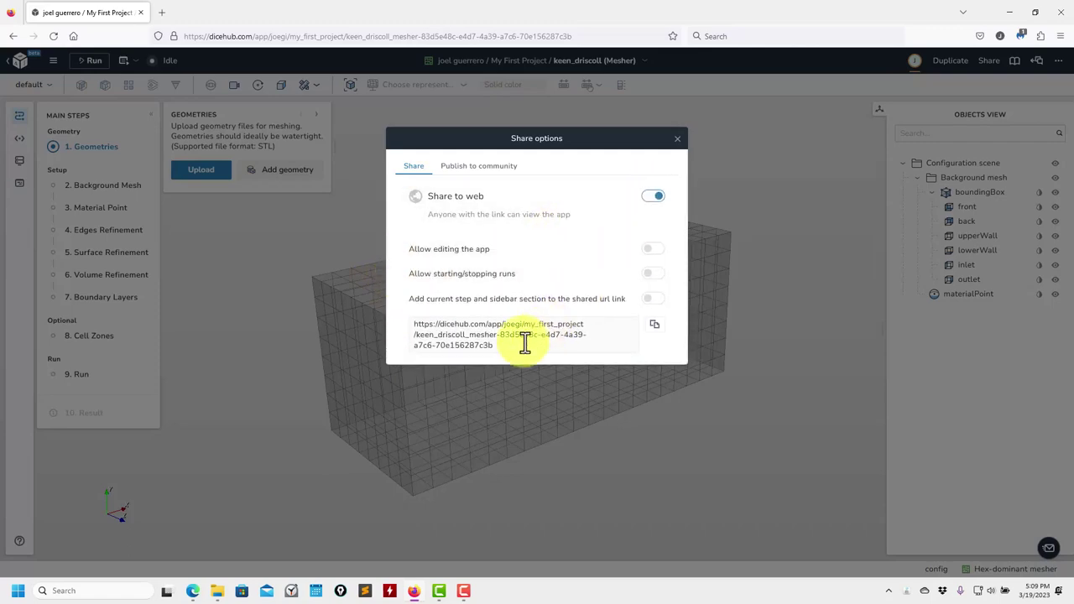
click(654, 324)
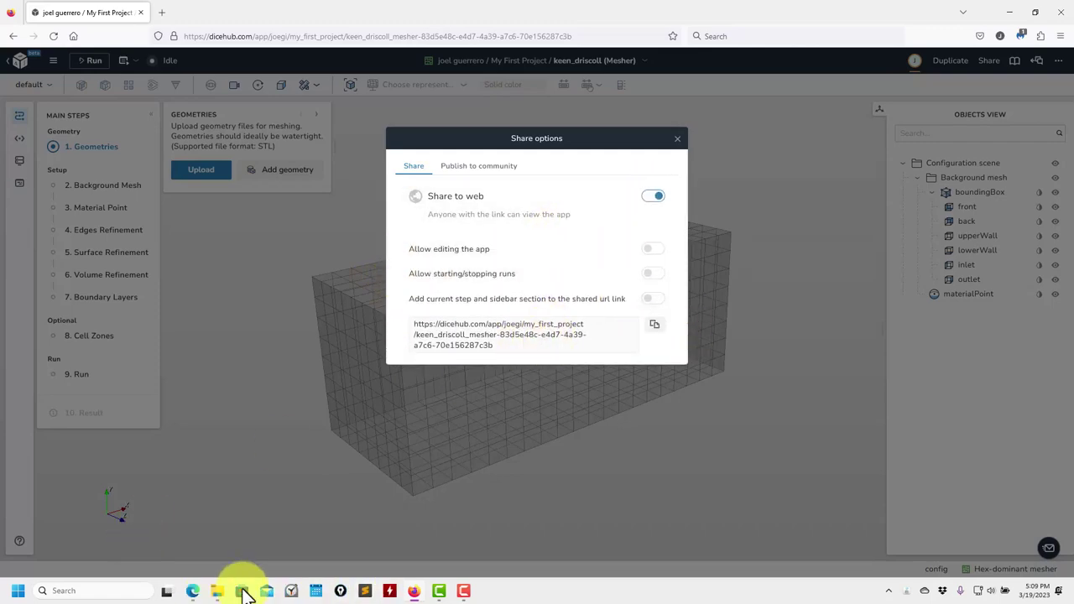
Step: Switch to Microsoft Edge and load the copied share link in the current tab
click(192, 590)
click(266, 29)
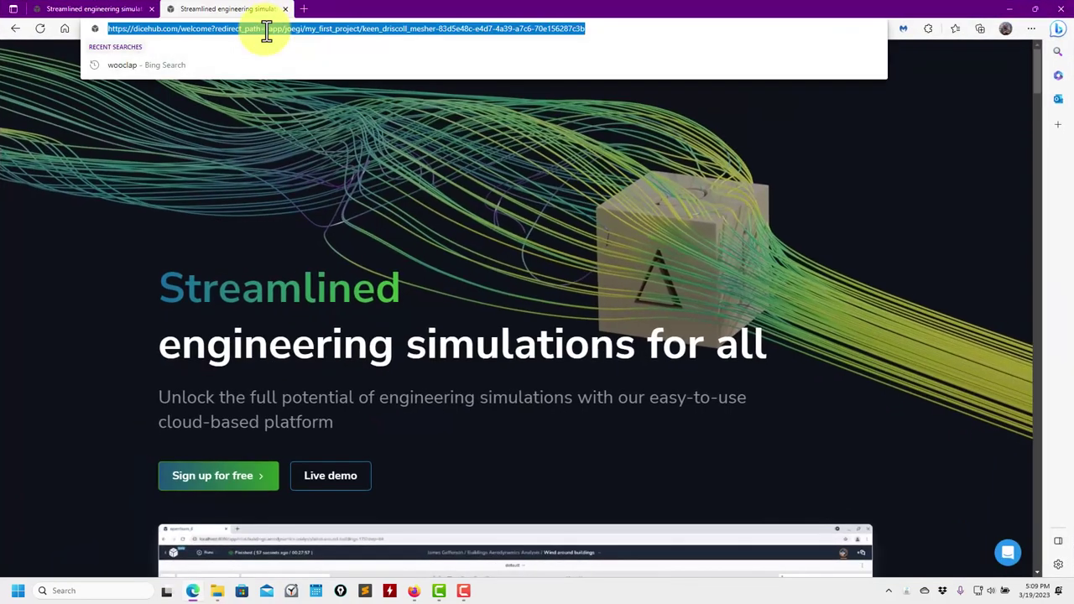
key(ctrl+v)
key(Return)
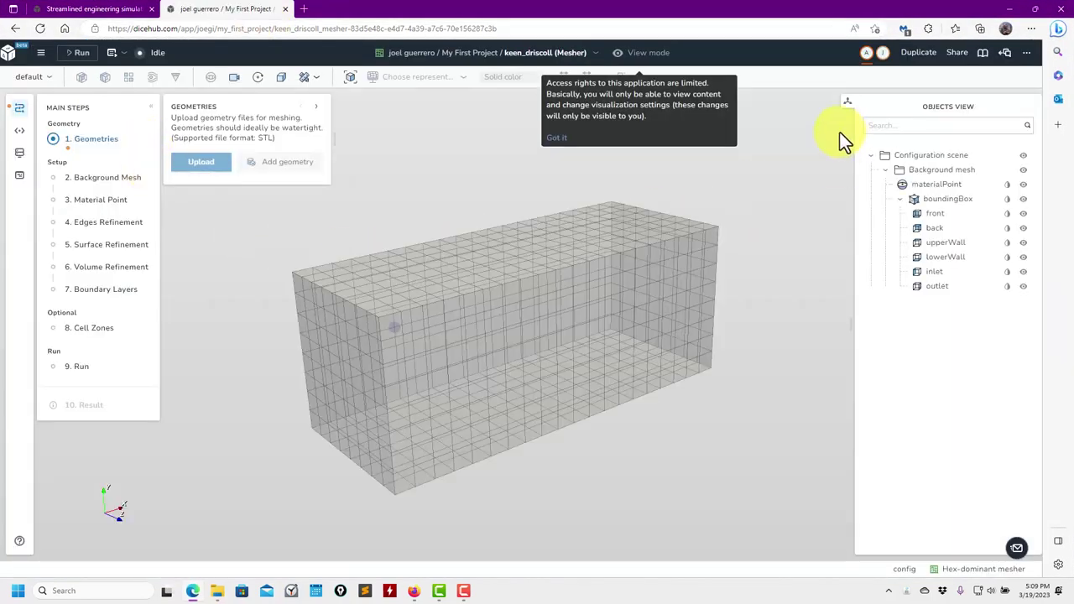
Step: Arrange the Edge and Firefox windows side by side and close the share options in Firefox
drag(882, 6, 3, 168)
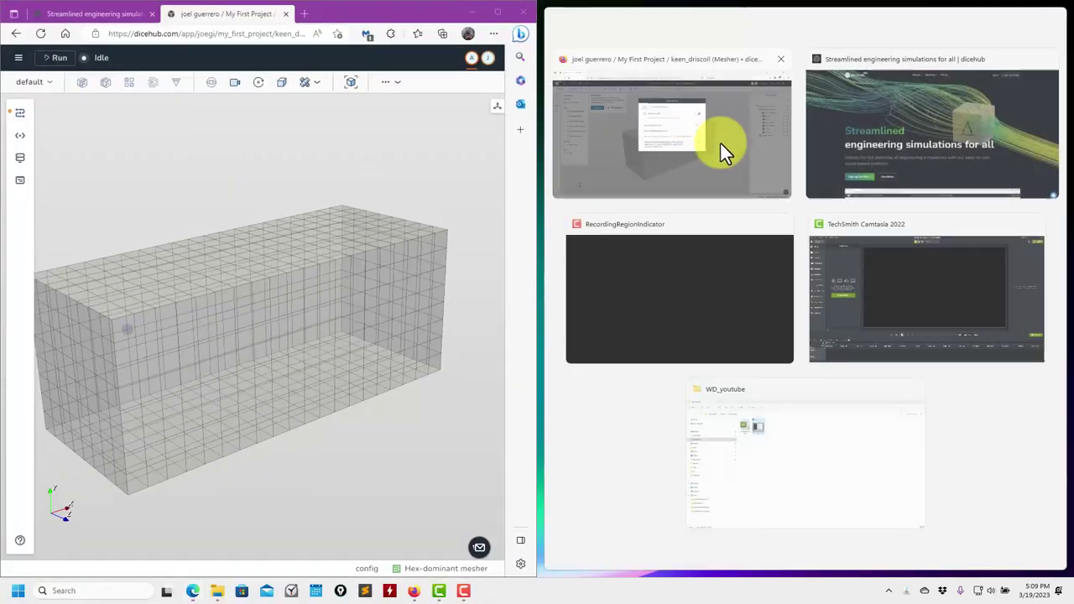
click(755, 146)
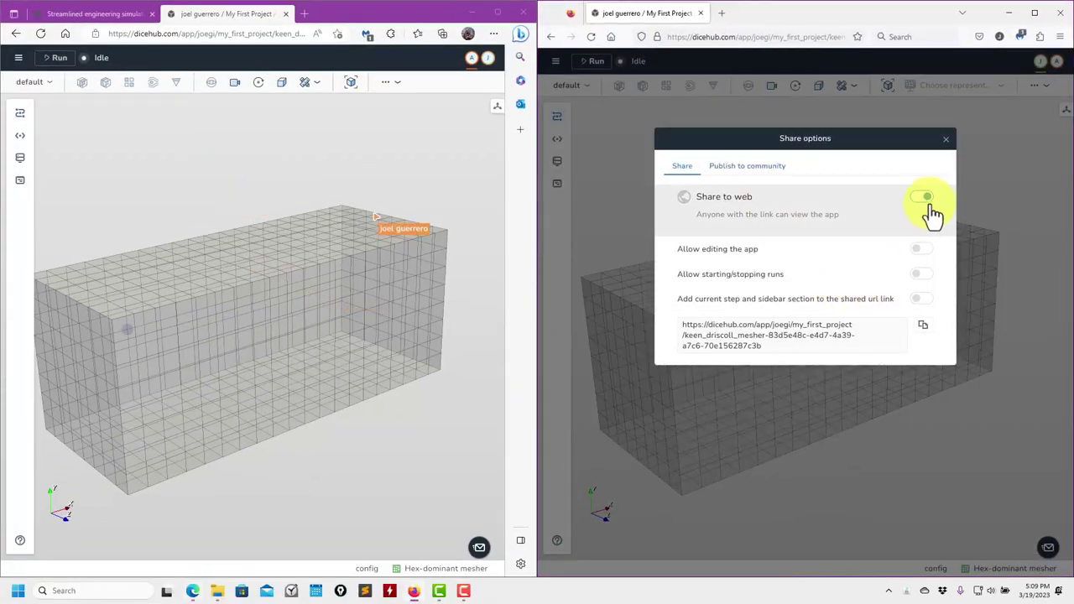
click(946, 139)
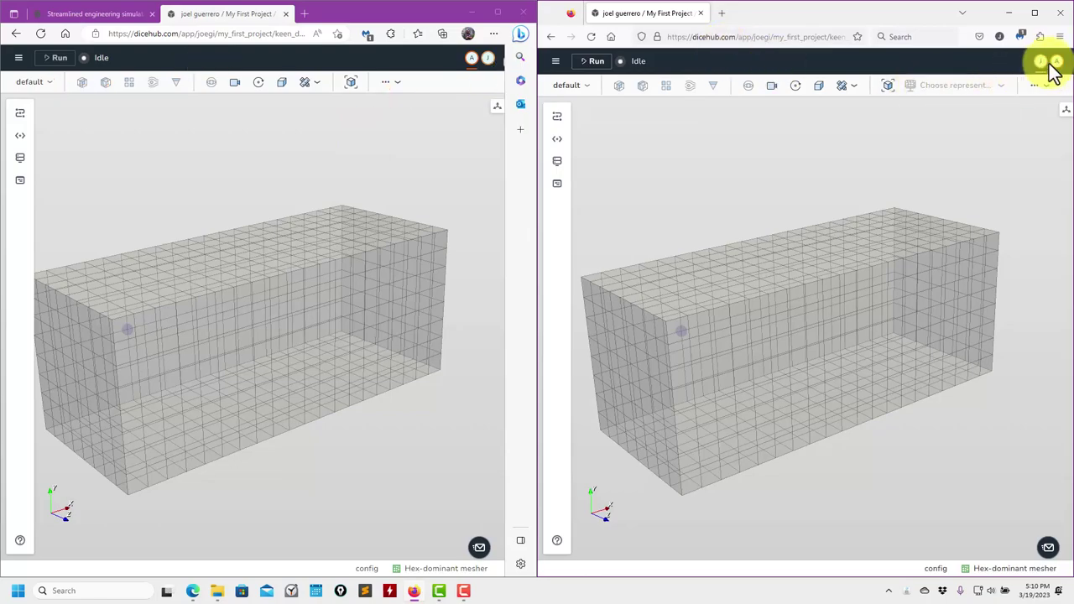
Step: Rotate and zoom the mesh in Firefox to compare it with the shared view, and maximize the Edge window
drag(940, 202, 766, 311)
scroll(767, 311, up, 5)
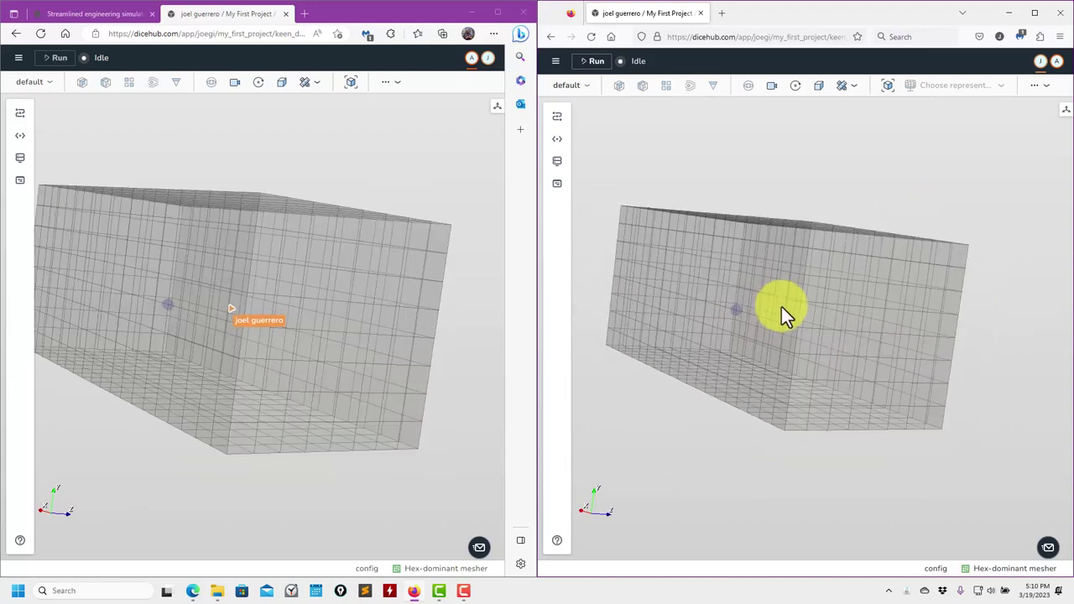
scroll(781, 306, down, 2)
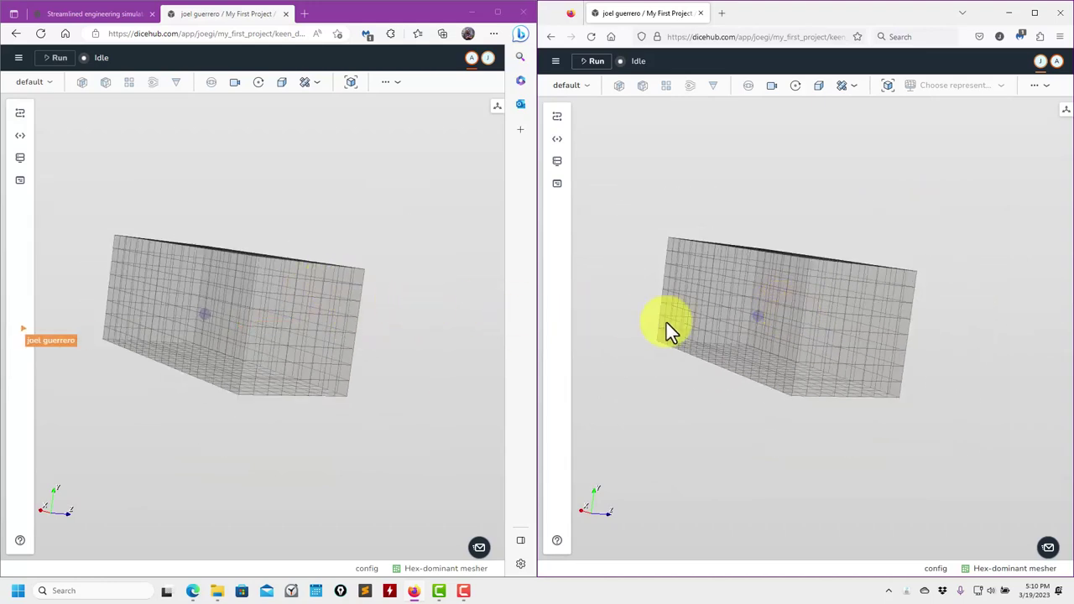
drag(667, 323, 788, 337)
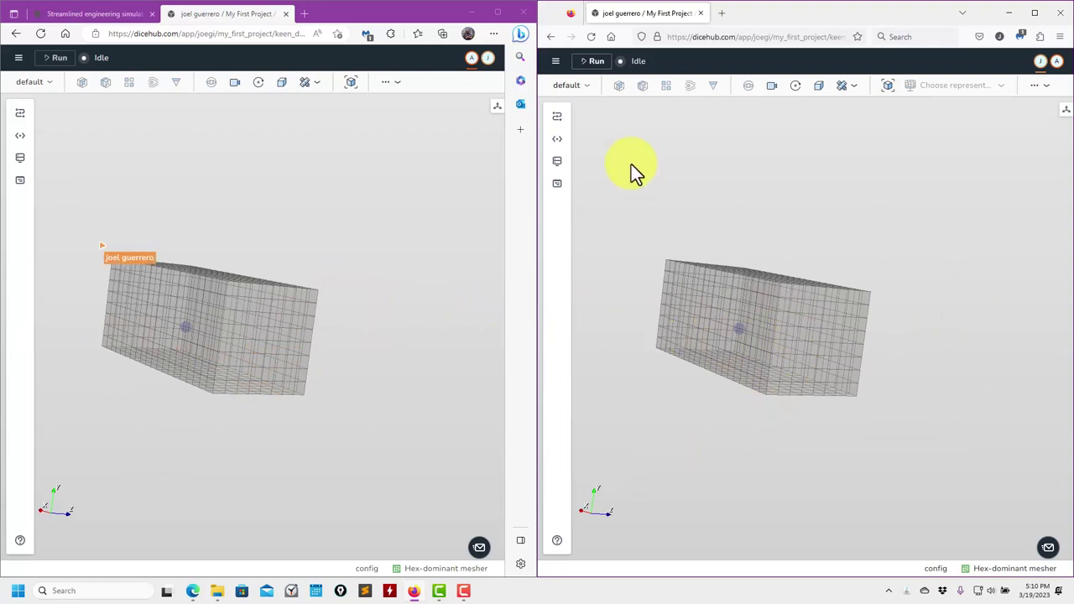
click(557, 136)
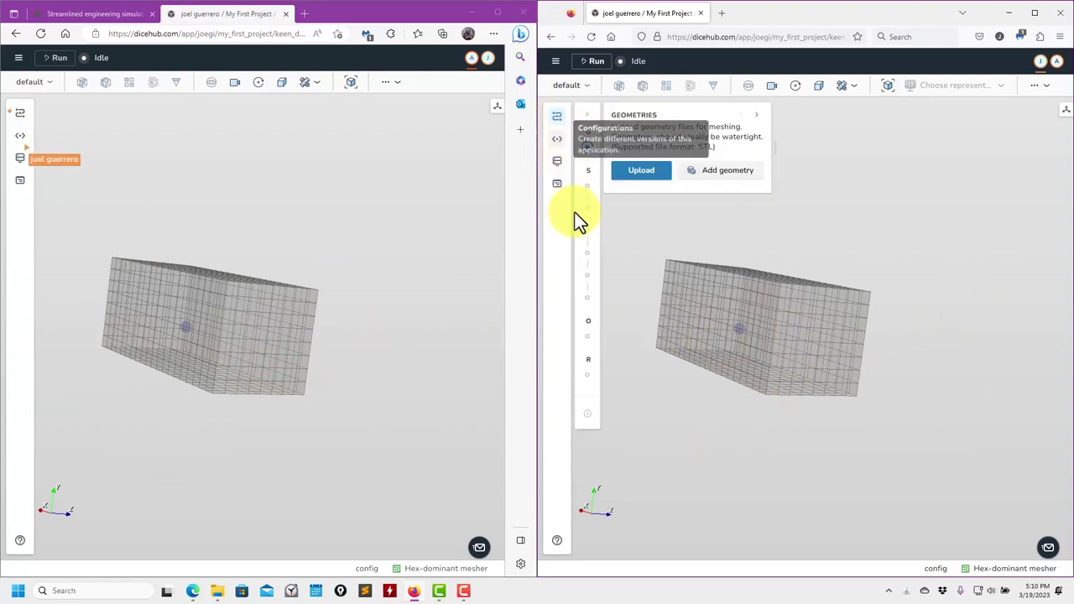
click(557, 118)
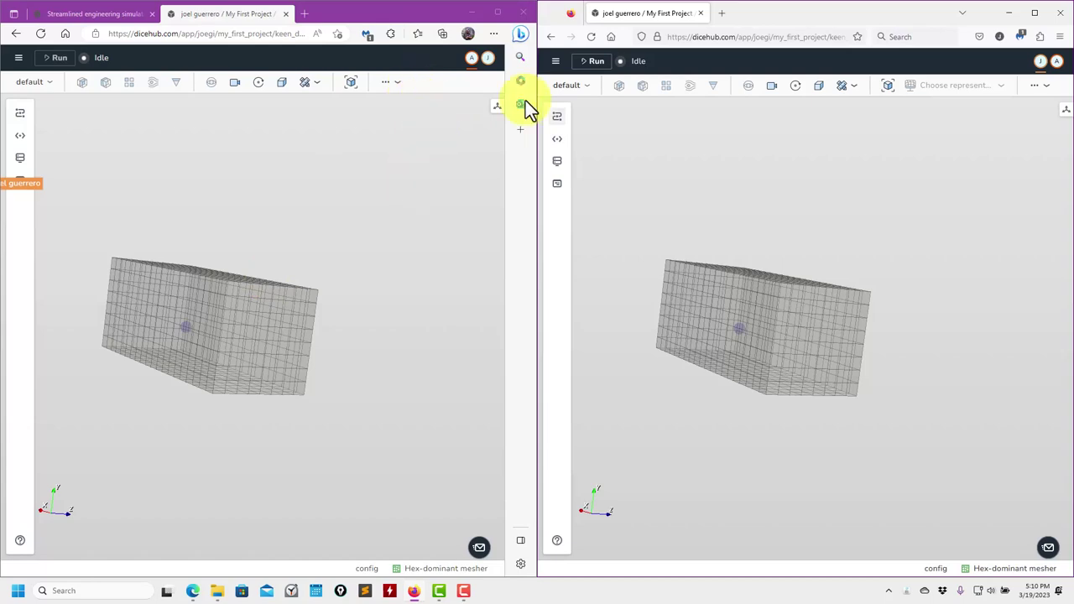
click(498, 12)
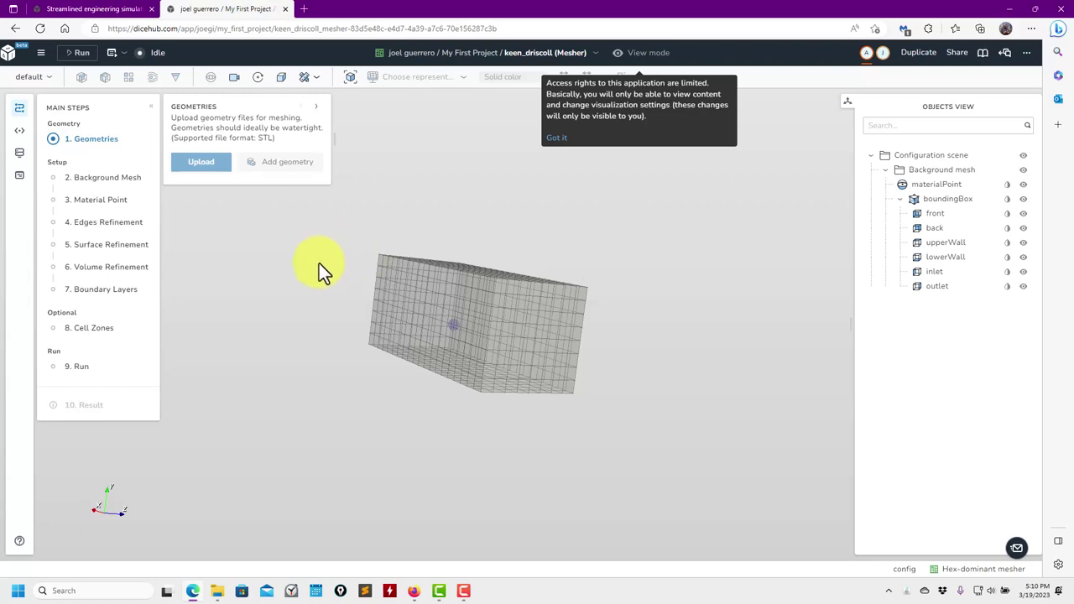
Step: Rotate the mesh in the view-only shared application and reattach the view to the owner's
drag(388, 265, 321, 301)
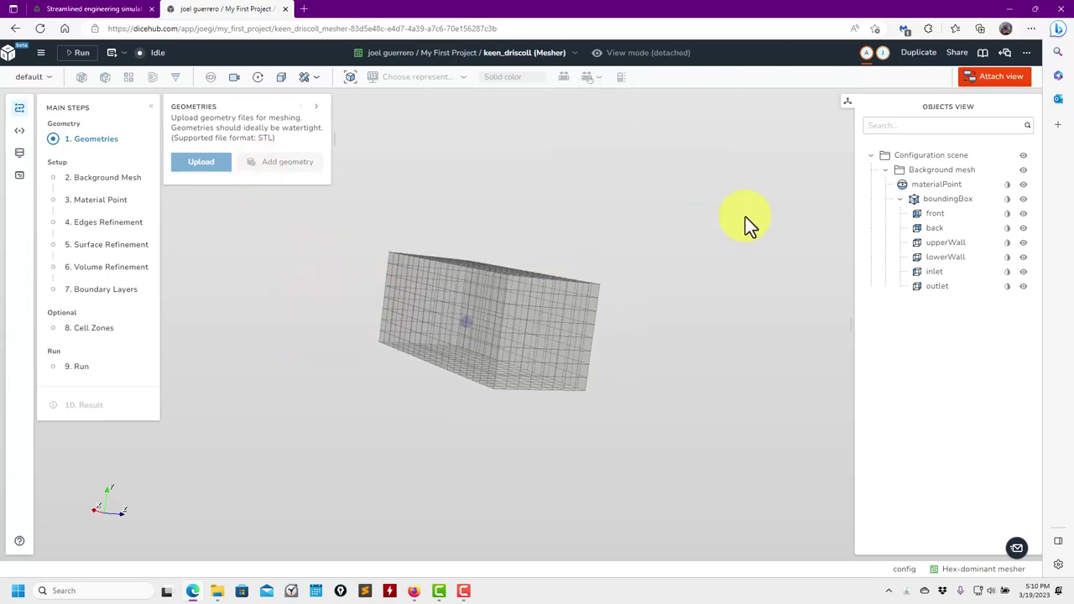
click(983, 81)
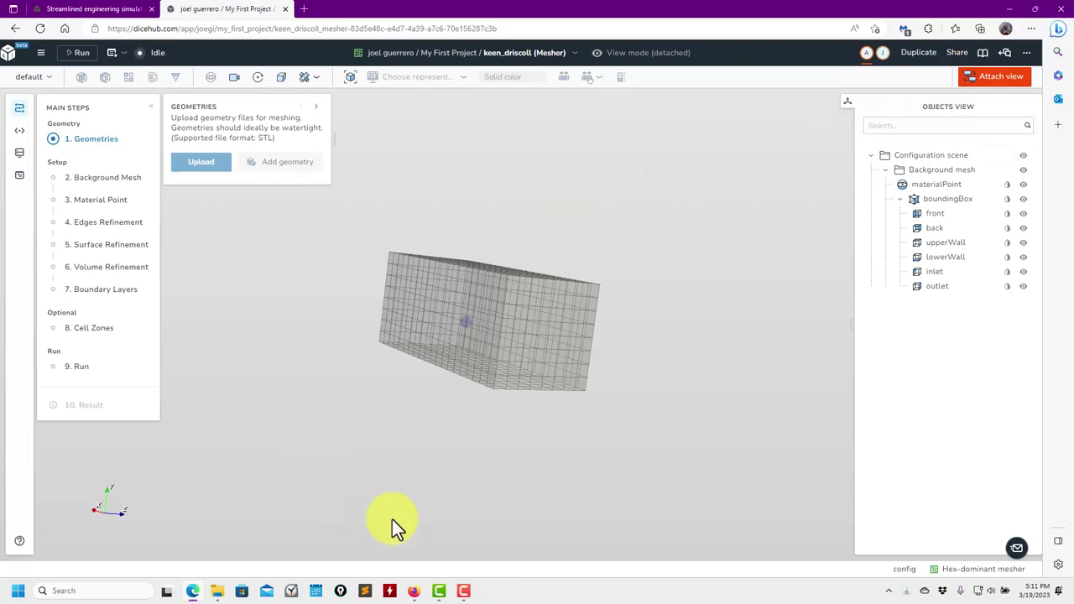
Step: Minimize the Edge window with the shared application and bring the Firefox window back to full size
click(413, 590)
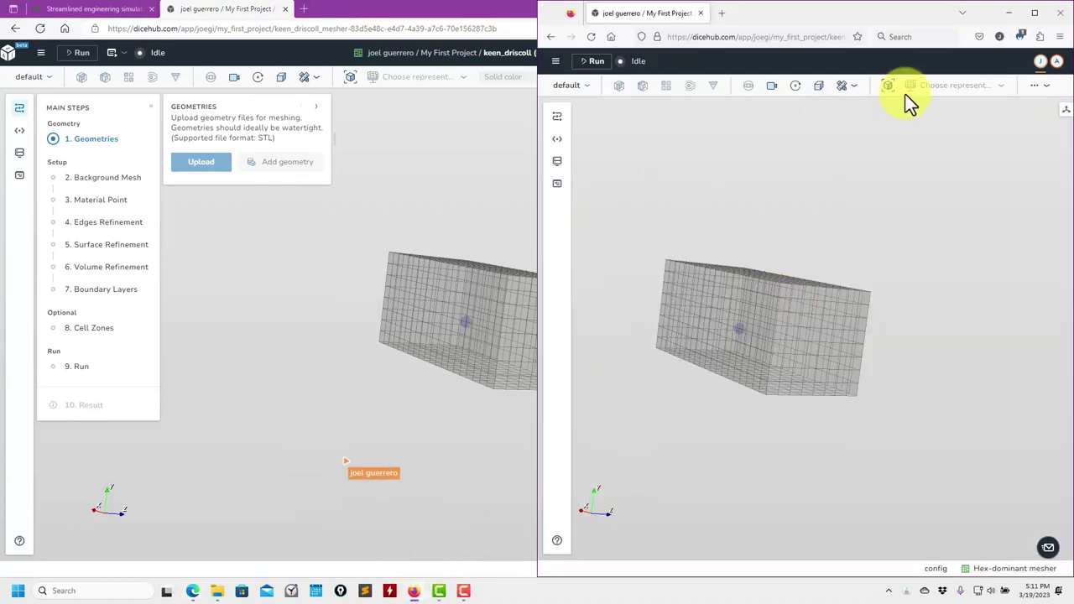
click(1031, 14)
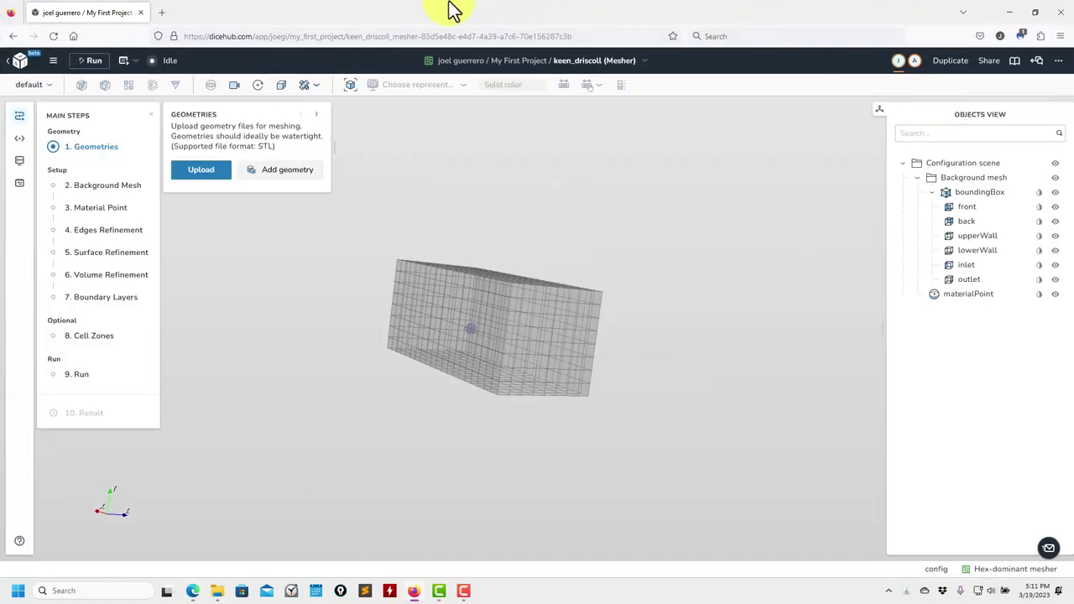
drag(453, 10, 479, 195)
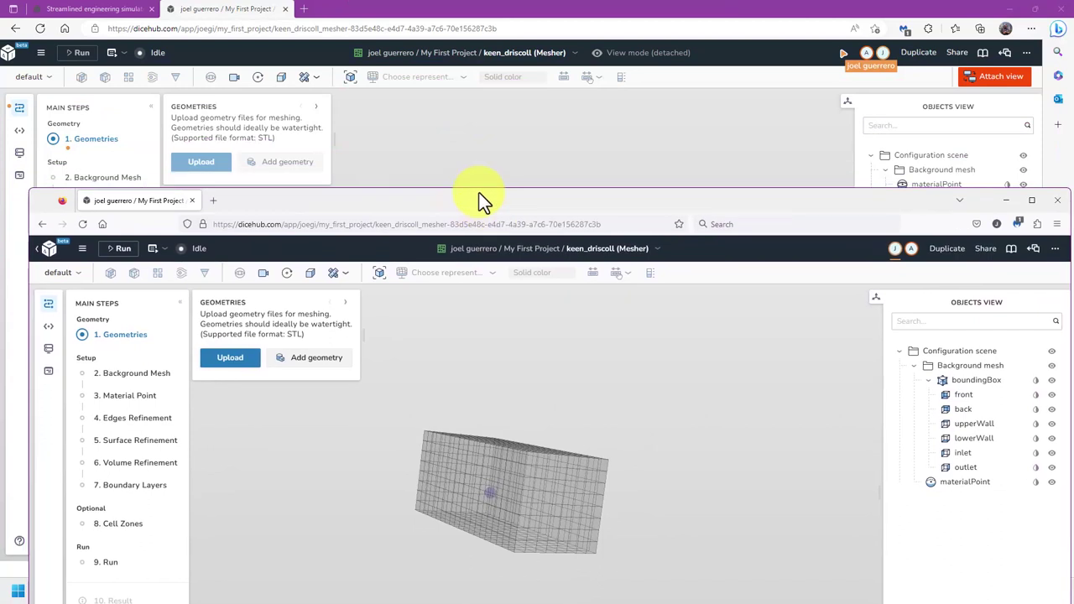
click(514, 129)
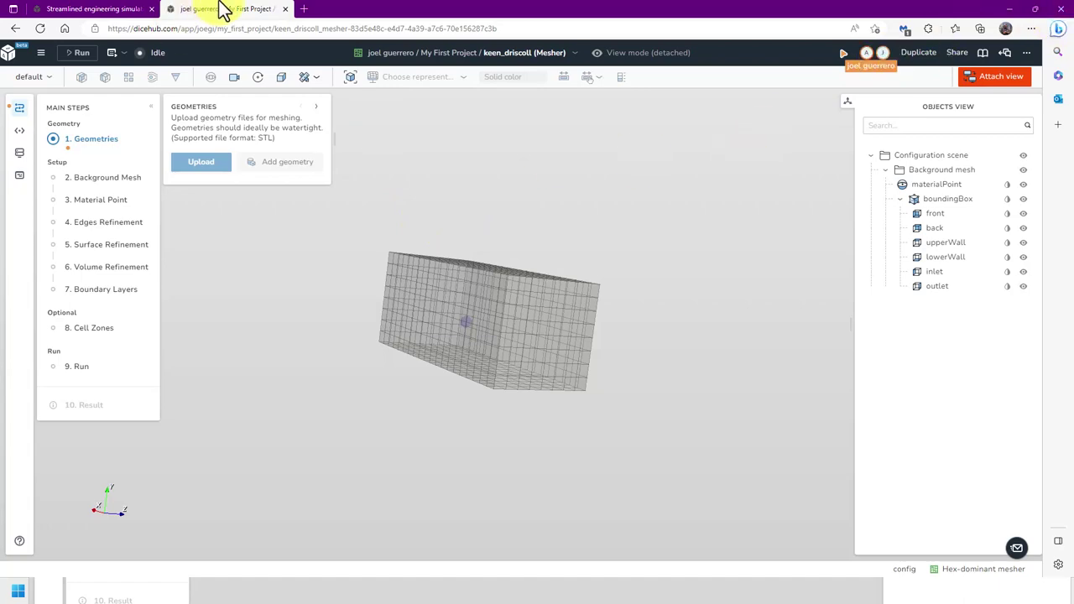
click(1007, 10)
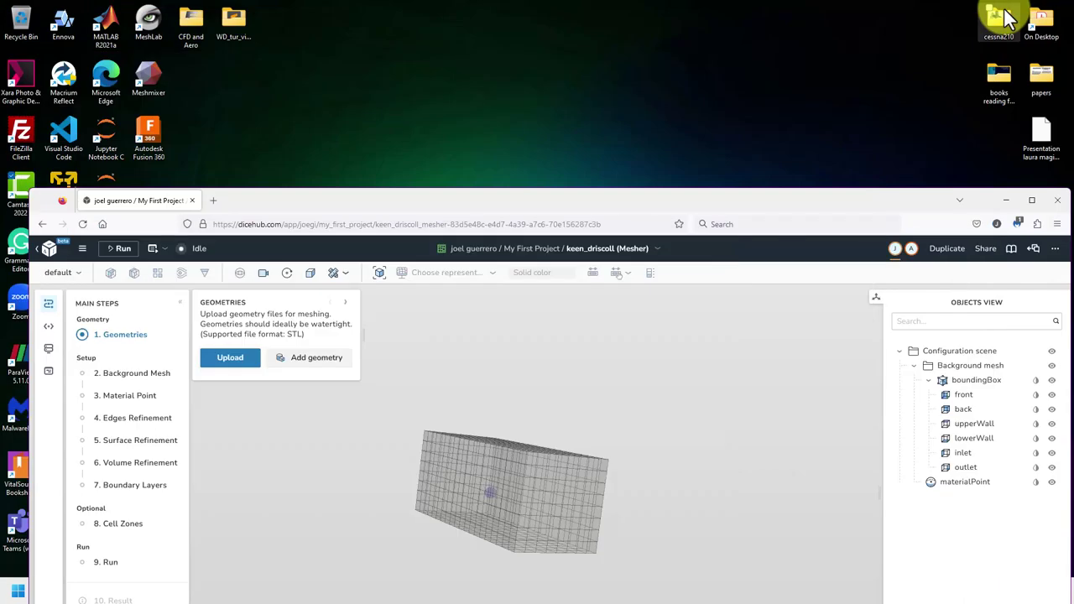
click(1031, 200)
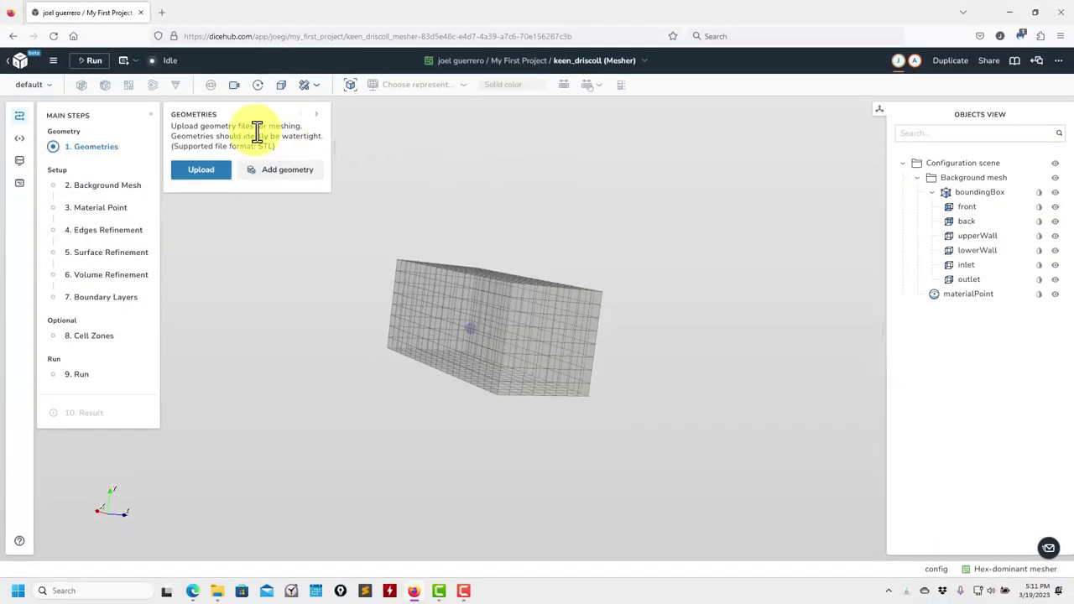
Step: Return to the My First Project overview and expand the profile picture section of the project settings
click(17, 66)
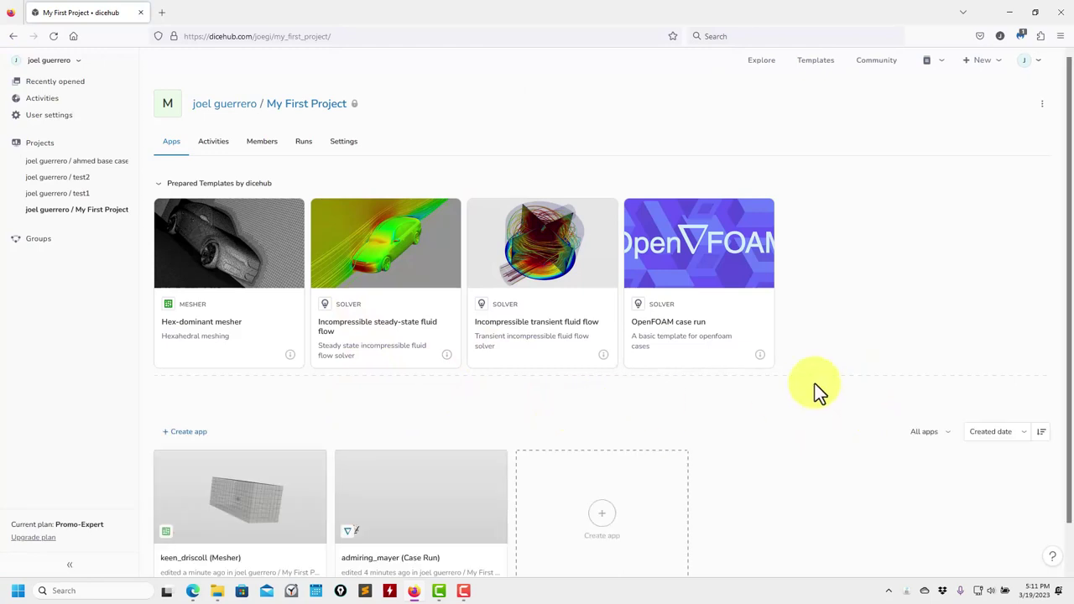
scroll(739, 453, down, 1)
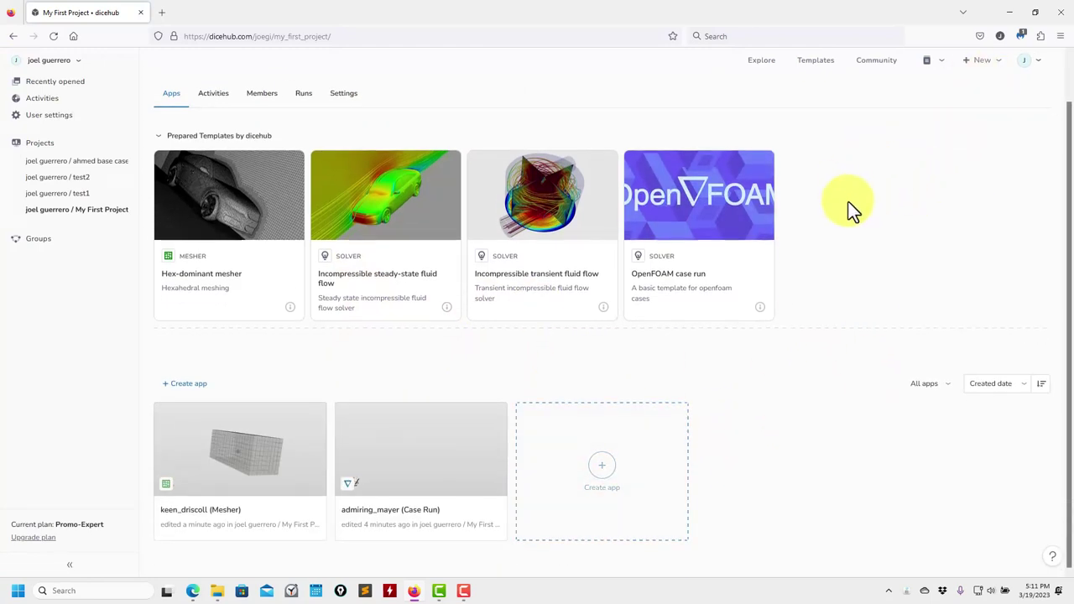
scroll(761, 409, up, 1)
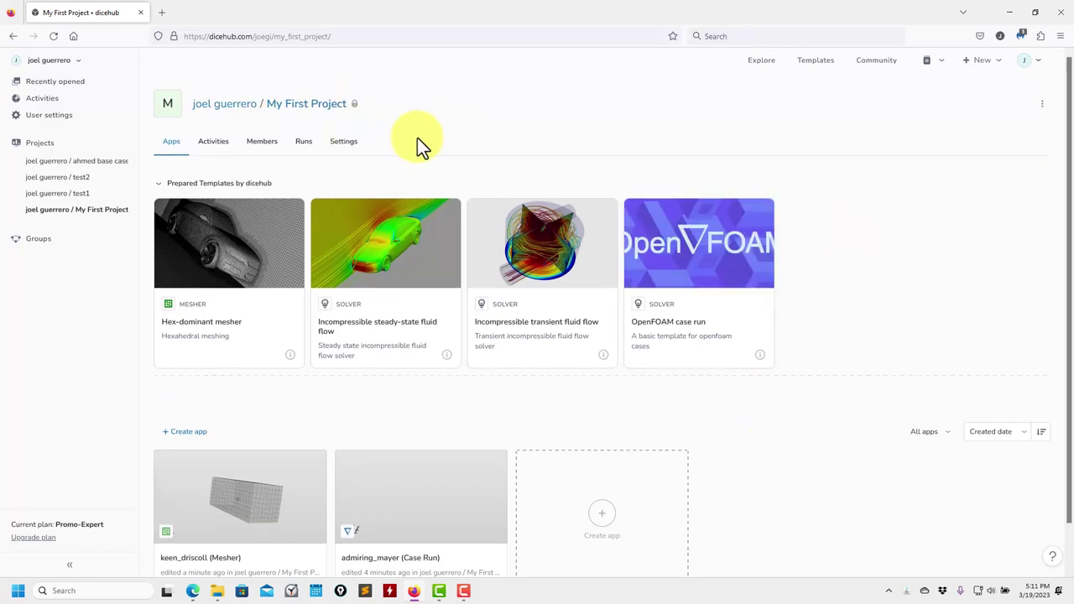
click(345, 144)
click(258, 188)
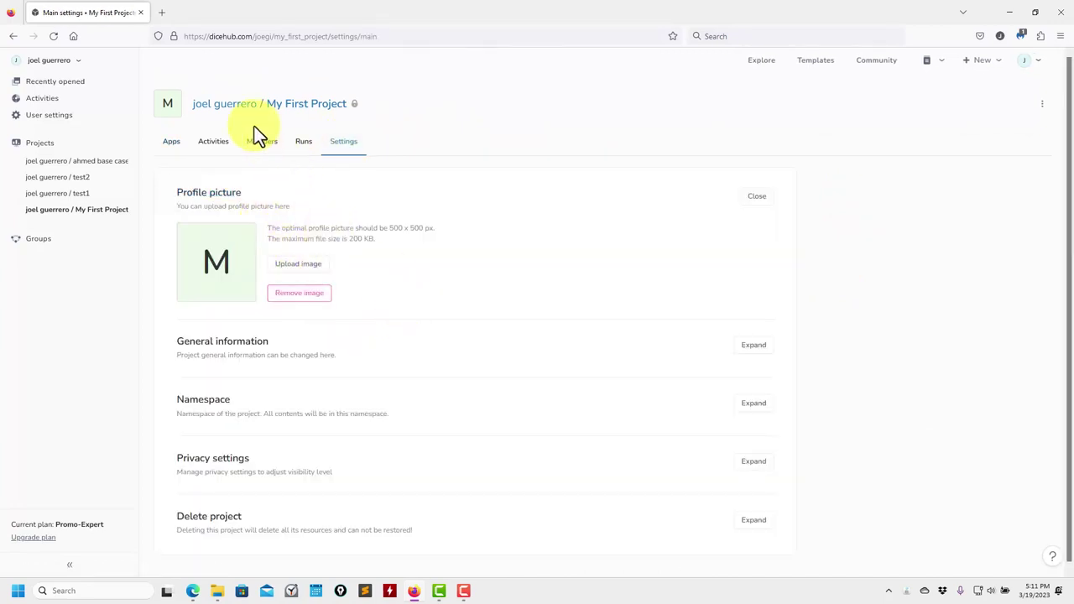
Step: Search for another user by name and add them to My First Project as a private Guest member
click(263, 149)
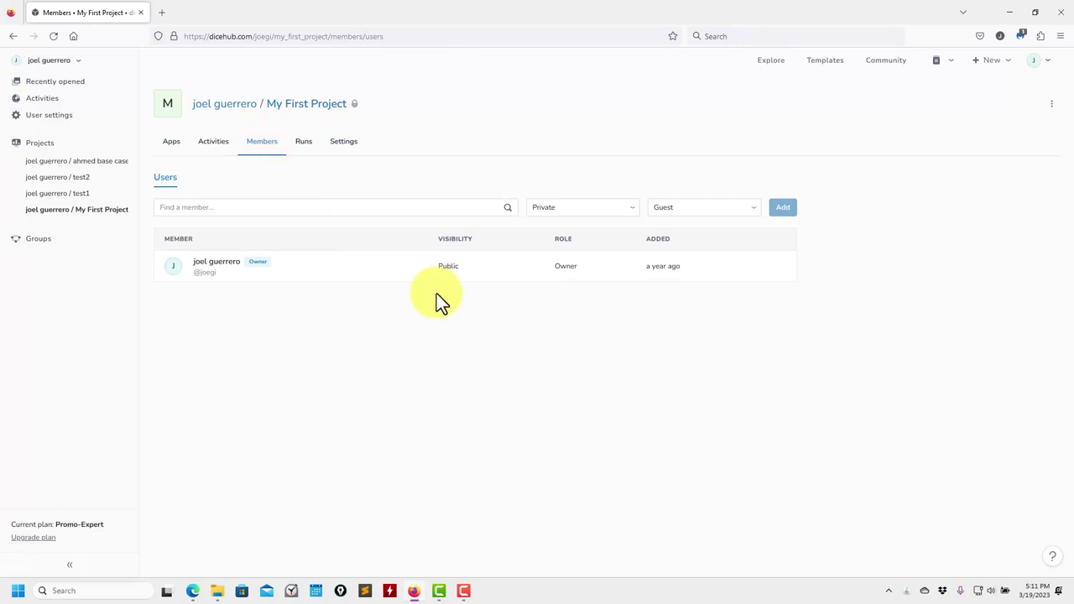
click(243, 209)
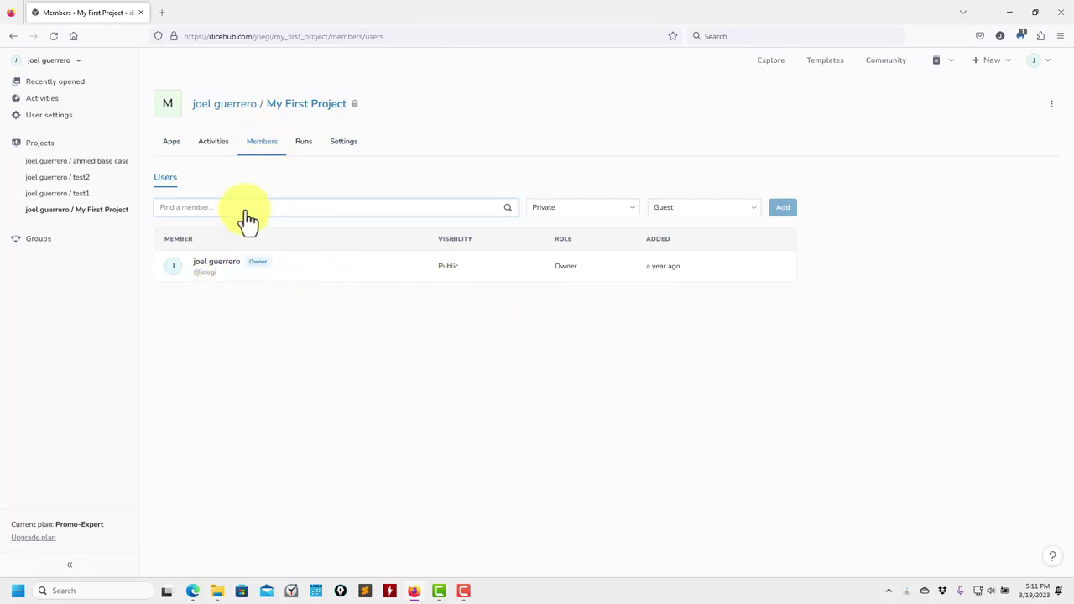
text(ros)
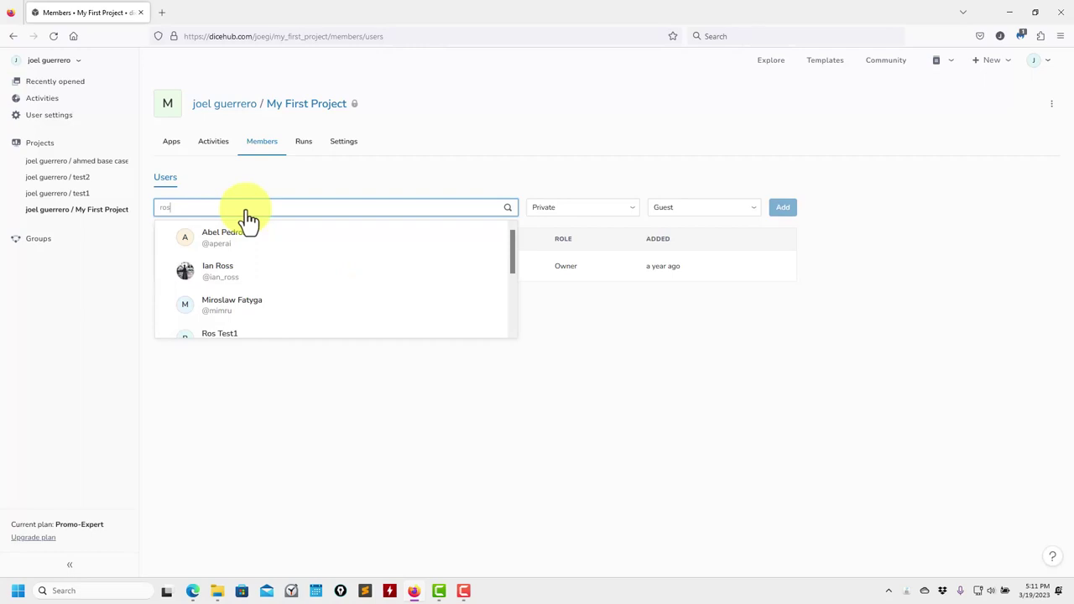
key(BackSpace)
key(BackSpace)
key(BackSpace)
text(Ros L)
click(288, 238)
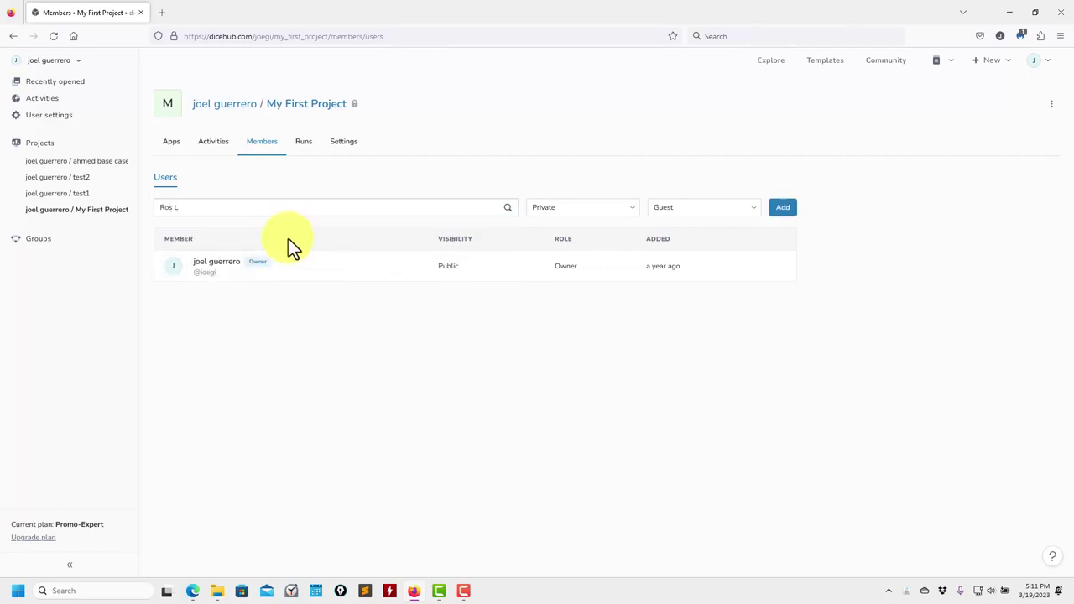
click(781, 212)
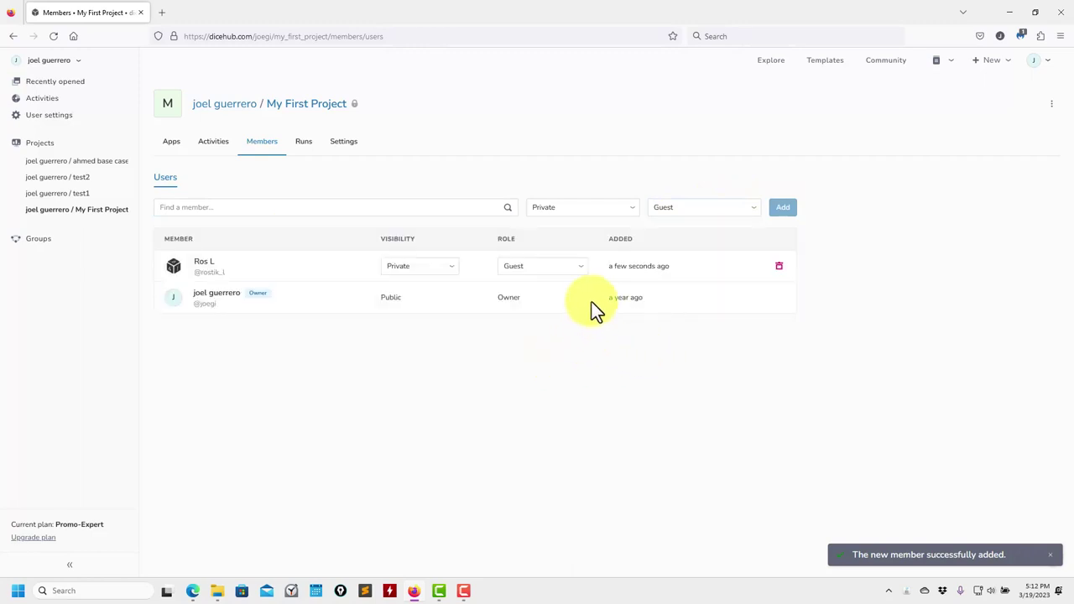
Step: Check the visibility options of the added guest and remove that member from the project
click(449, 270)
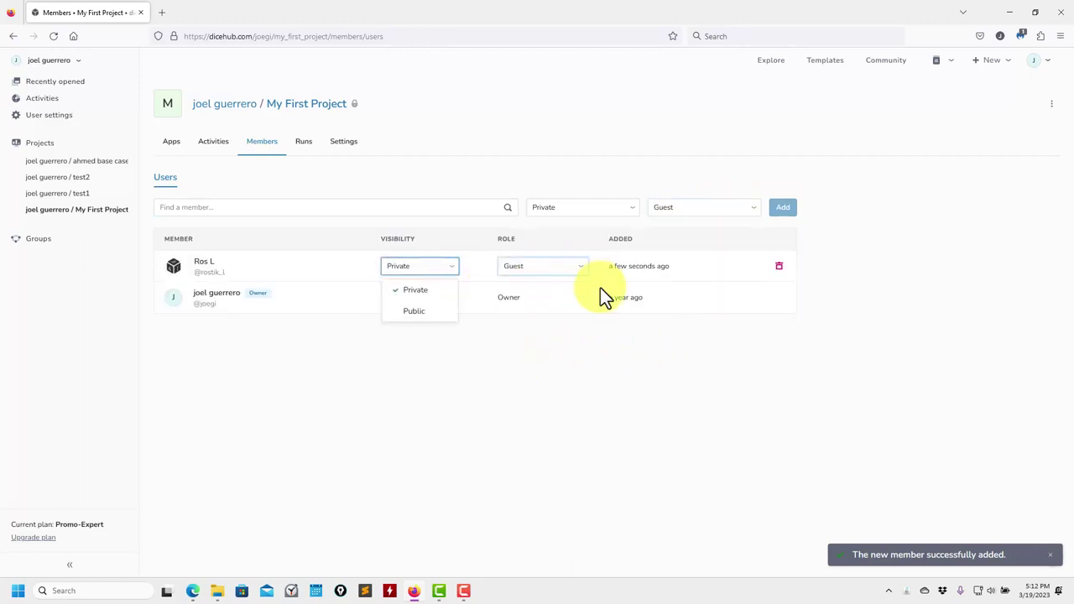
click(595, 383)
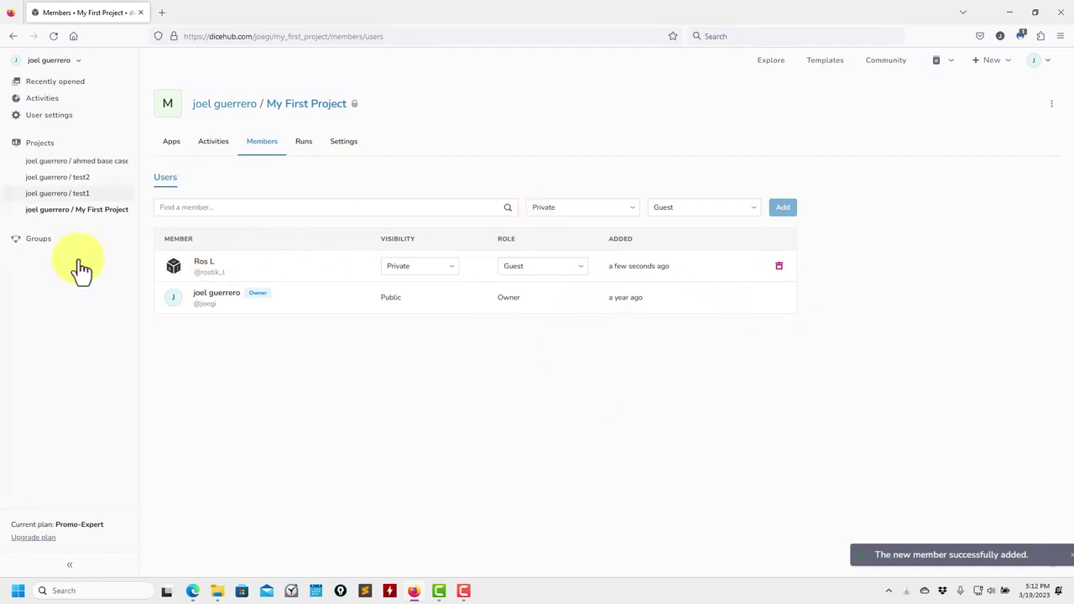
click(779, 268)
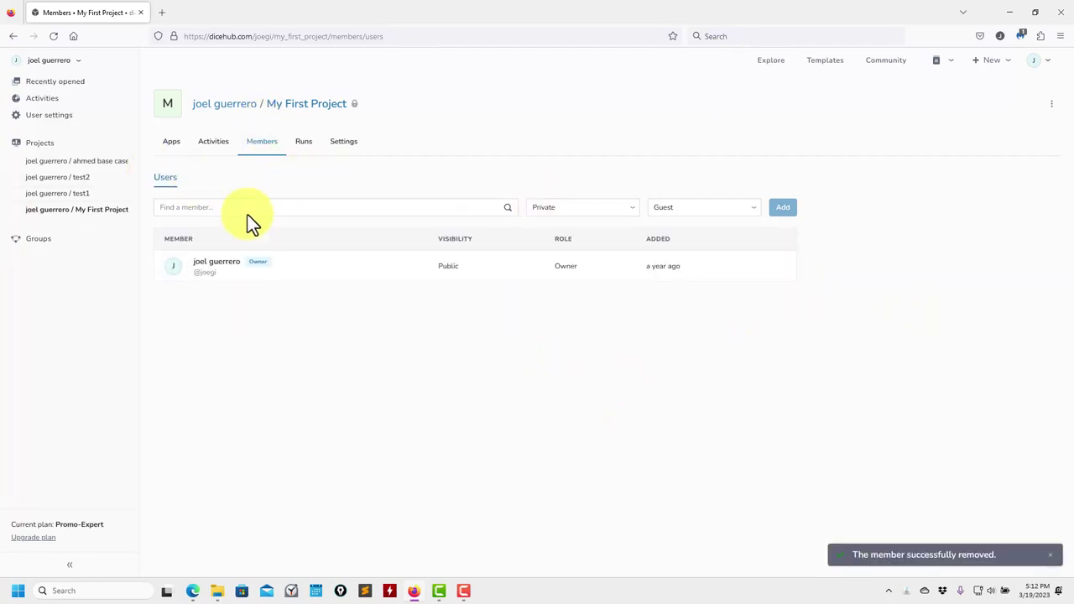
Step: View the account owner's profile overview and browse the public projects and groups on the platform
click(225, 104)
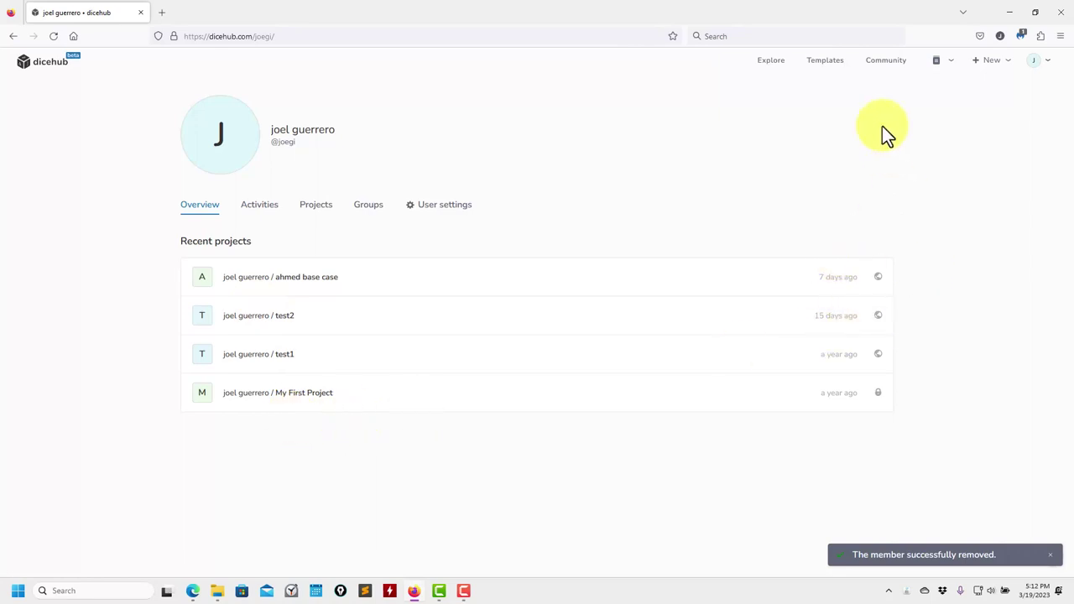
click(767, 66)
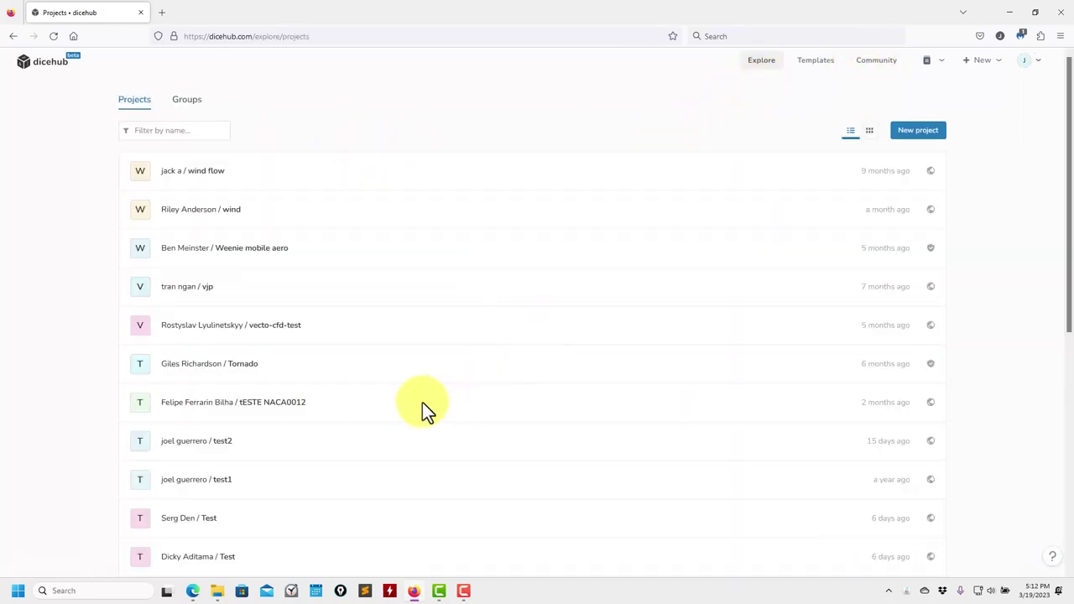
scroll(204, 259, down, 5)
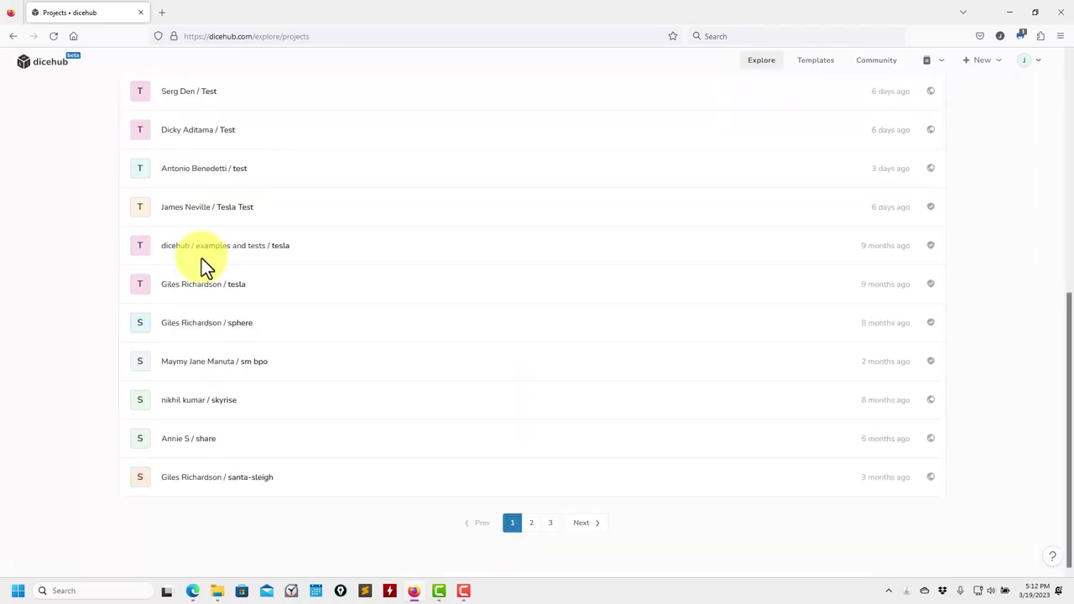
scroll(204, 259, up, 5)
click(188, 104)
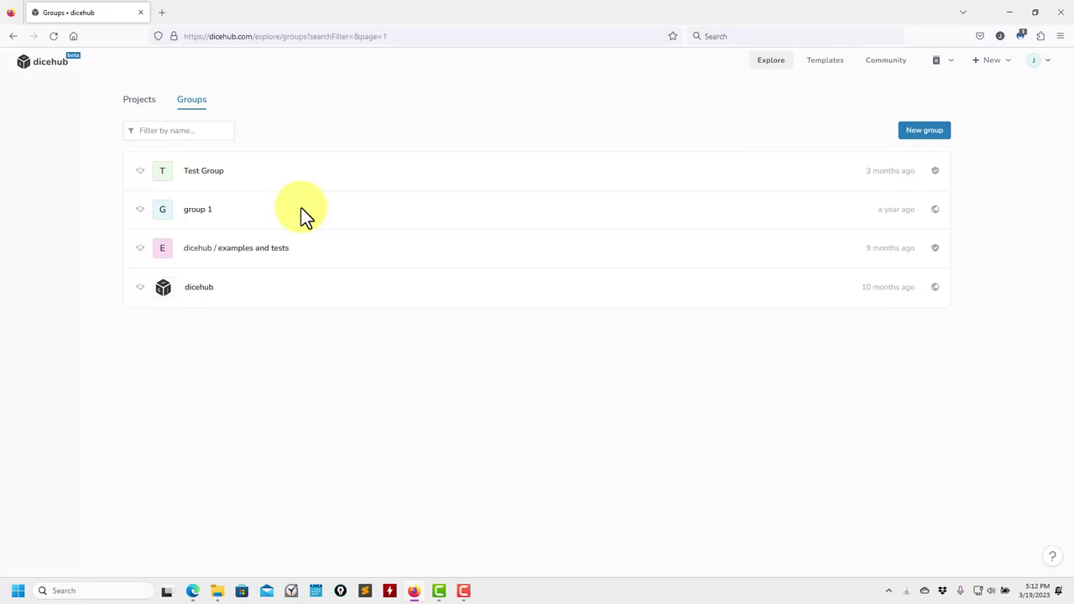
Step: Open the ahmed-v2 application in the ahmed base case project and view its share options
click(39, 67)
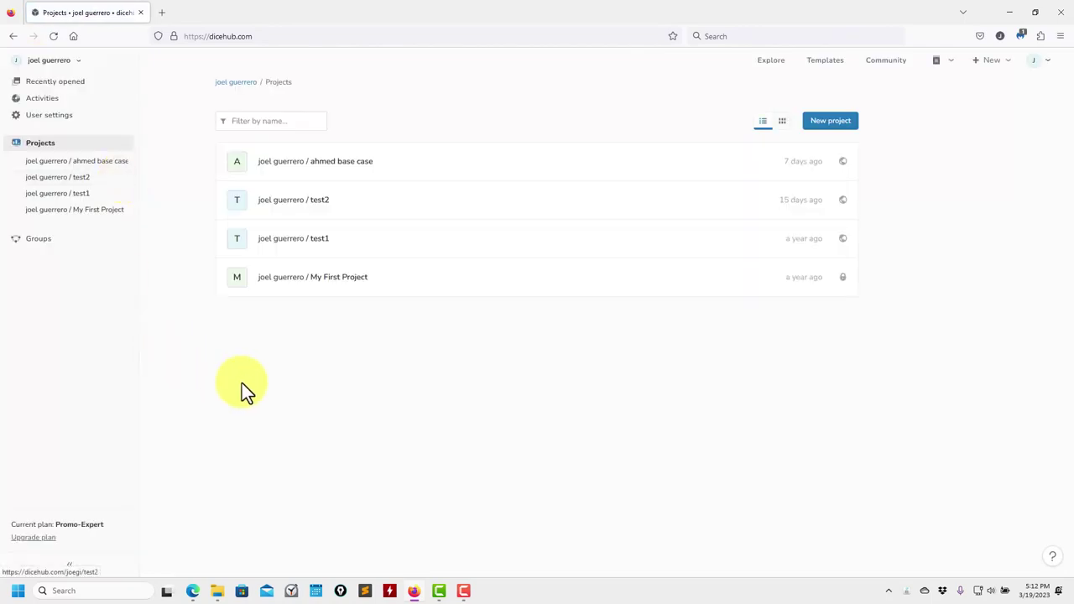
click(99, 162)
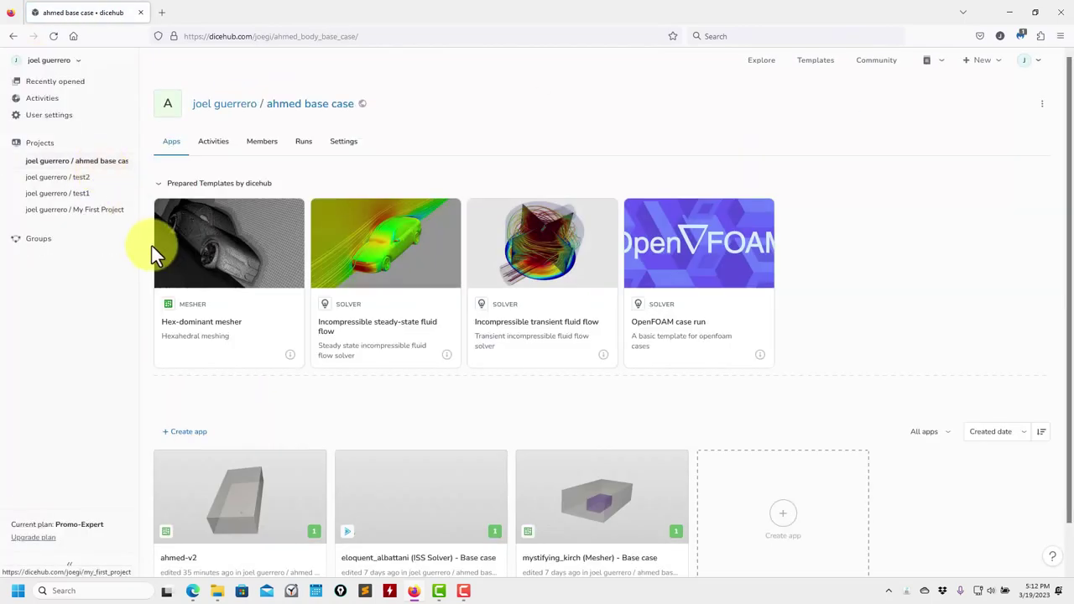
scroll(318, 389, down, 1)
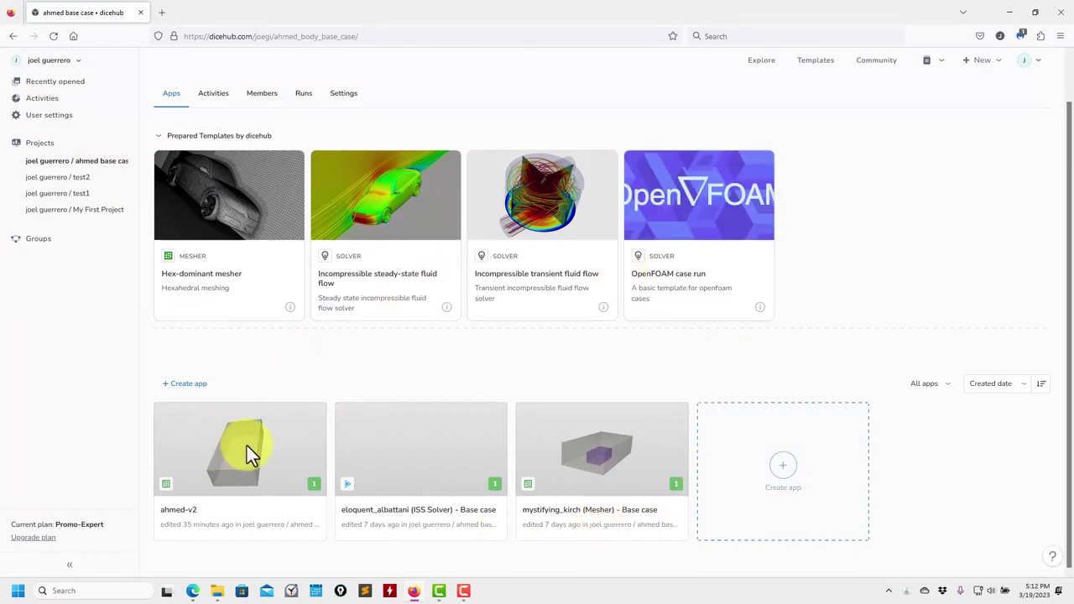
click(212, 474)
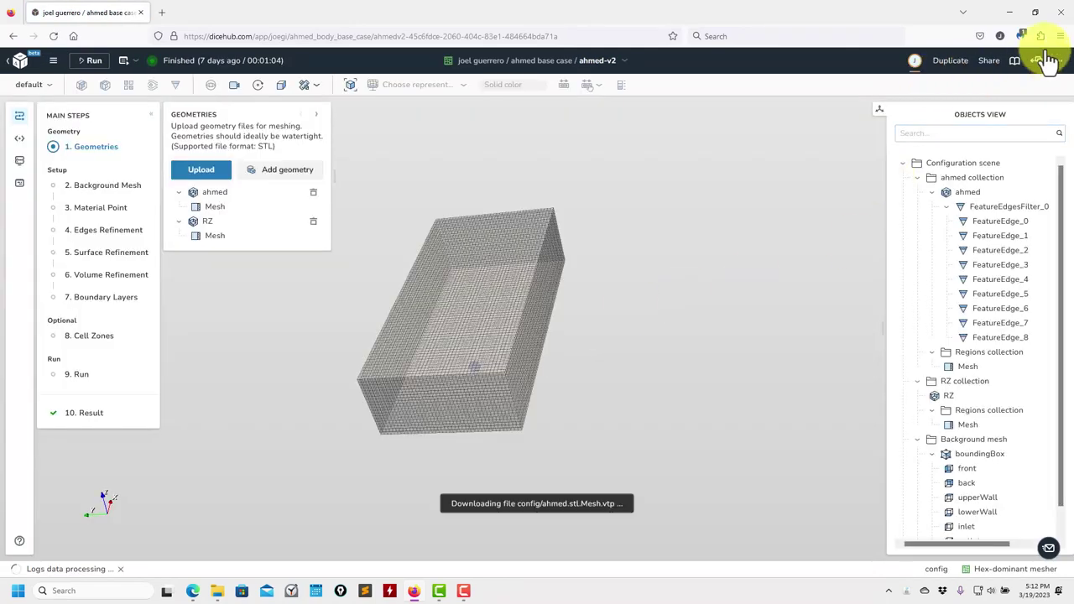
click(989, 60)
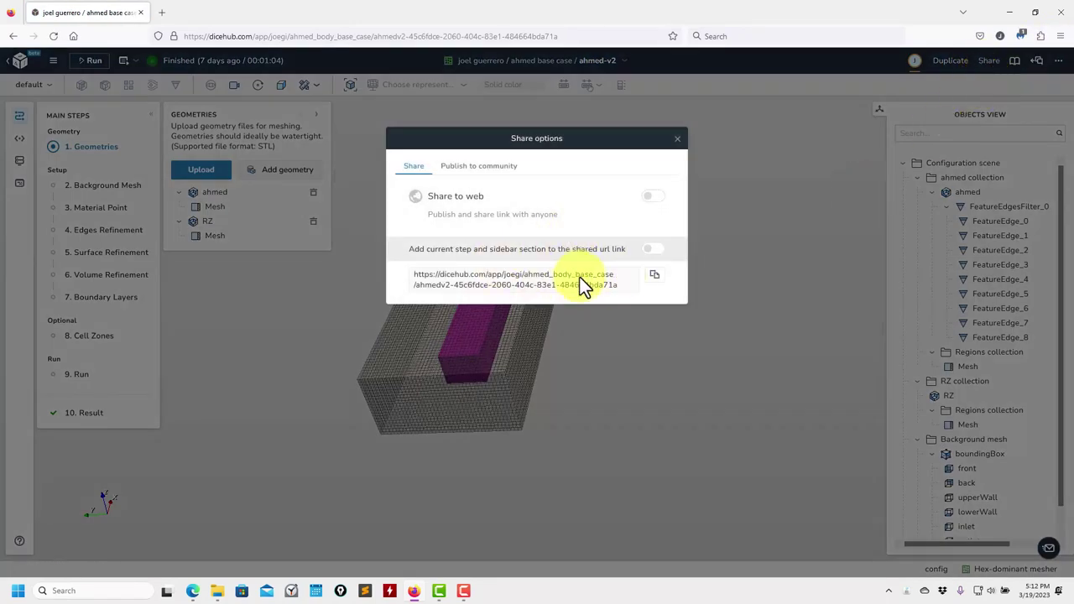
click(677, 139)
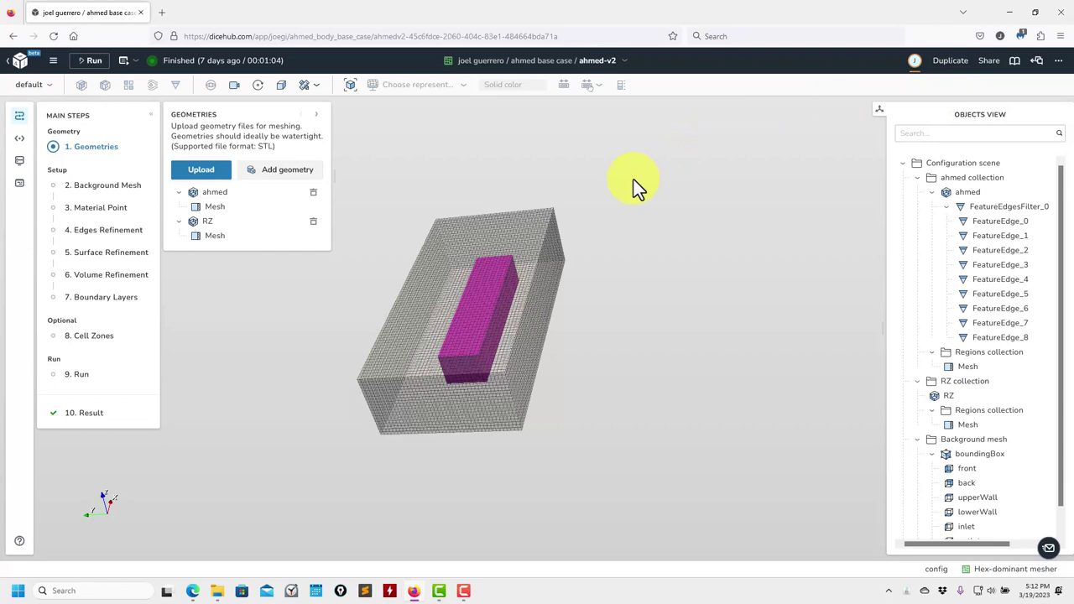
Step: Return to the ahmed base case project, review its member list and go back to its applications
click(20, 67)
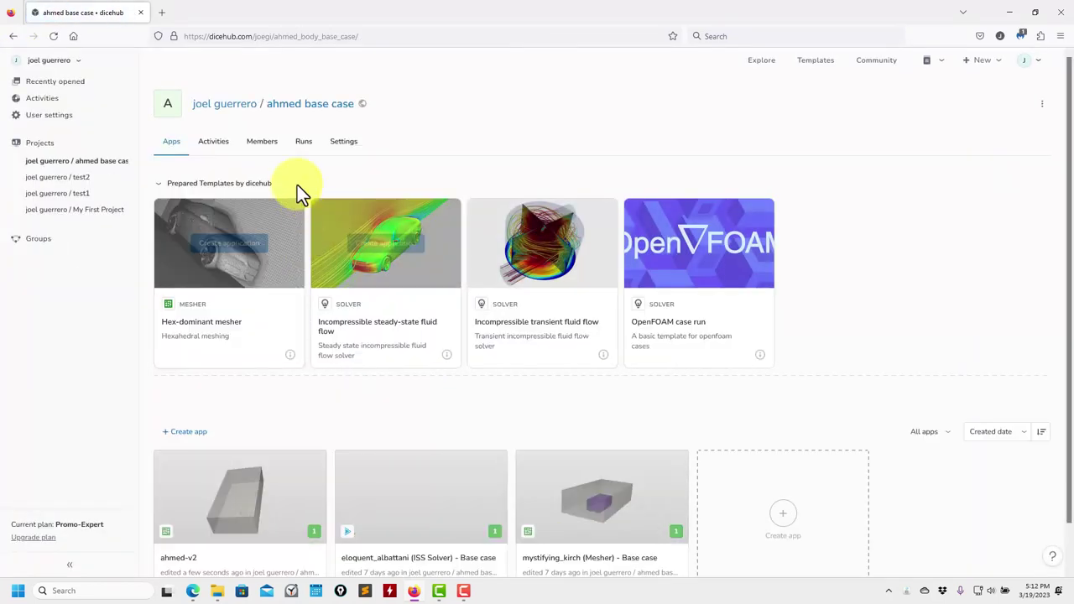
click(263, 146)
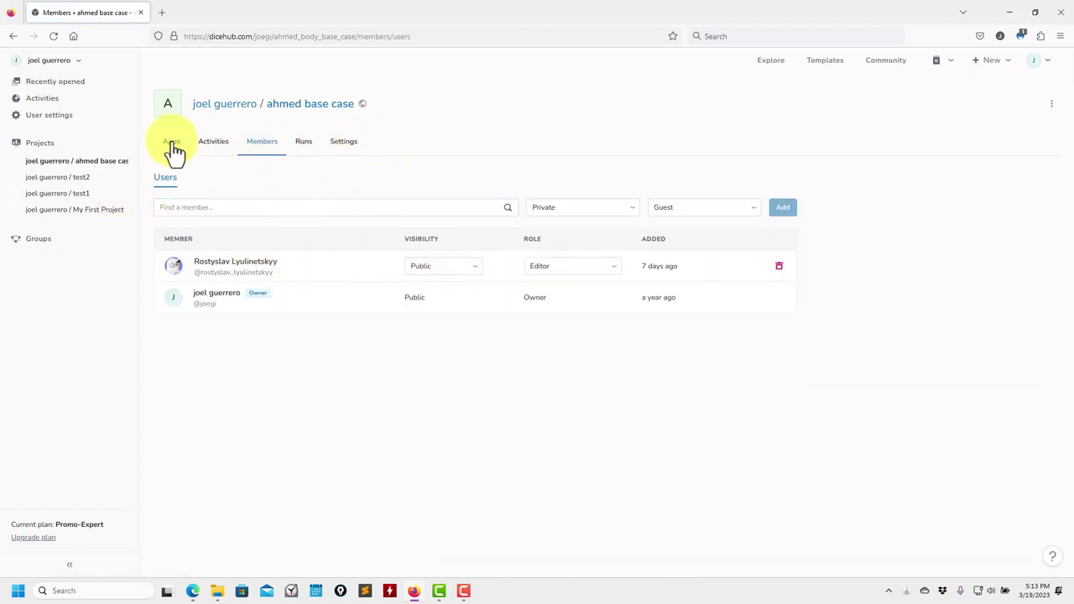
click(308, 109)
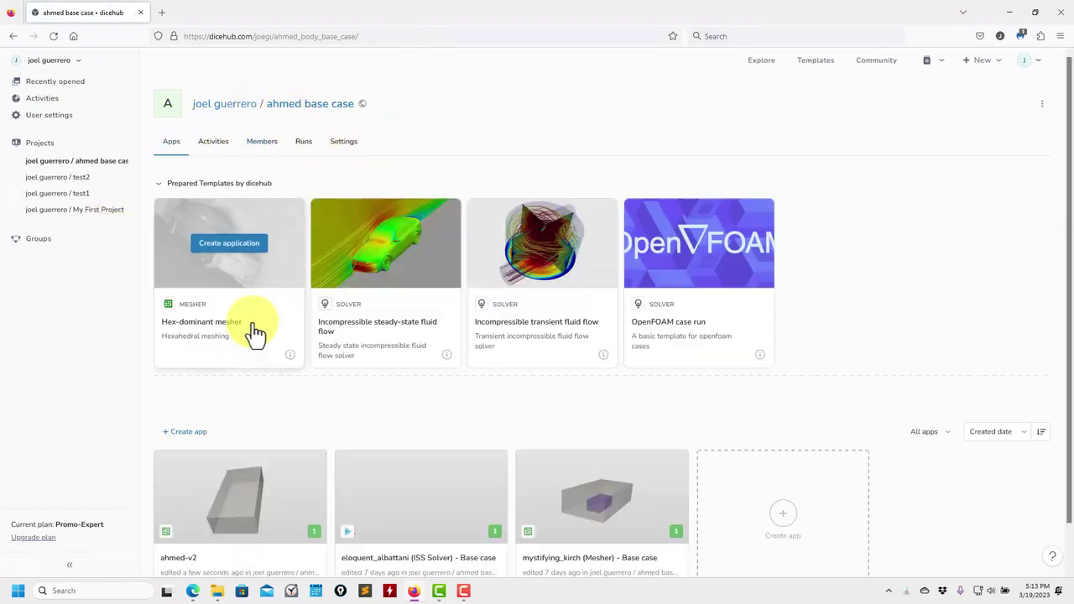
Step: Open the ahmed-v2 application, review its welcome screen and 3D scene background settings, and close the settings
click(253, 512)
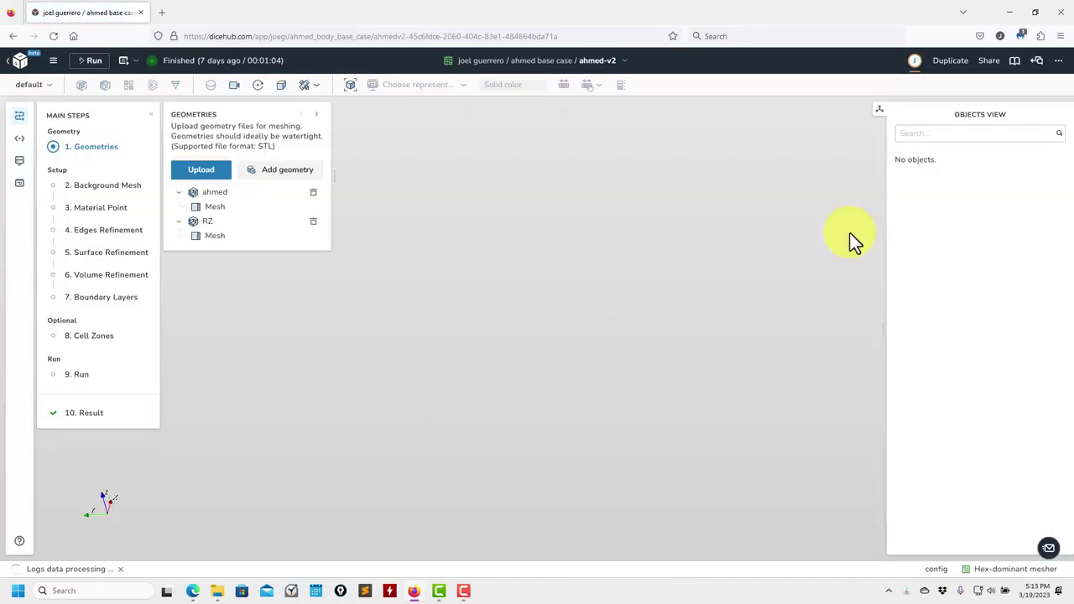
click(1058, 65)
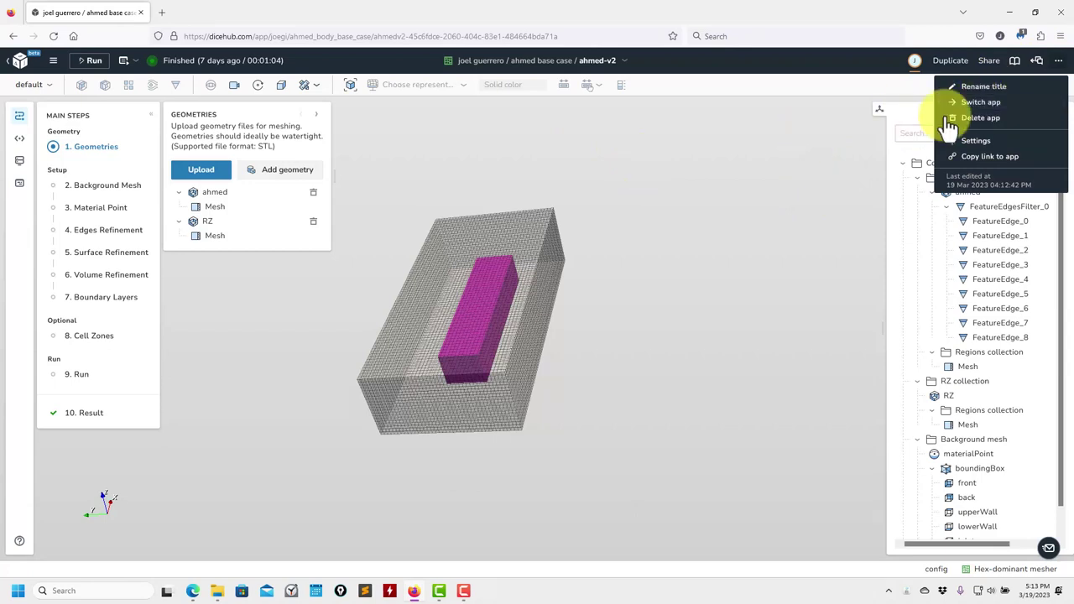
click(981, 141)
click(293, 215)
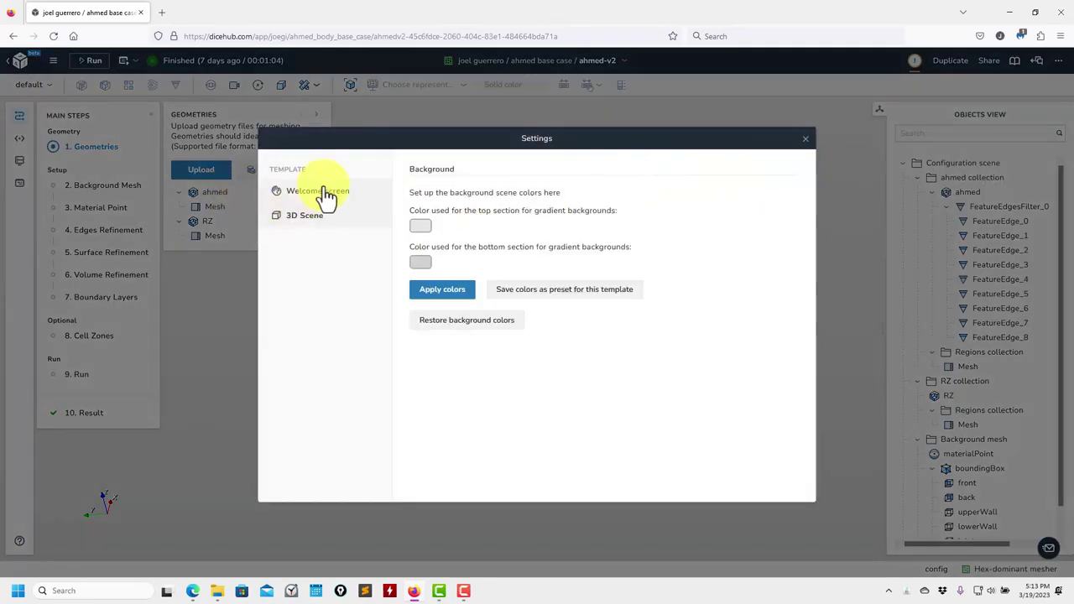
click(327, 194)
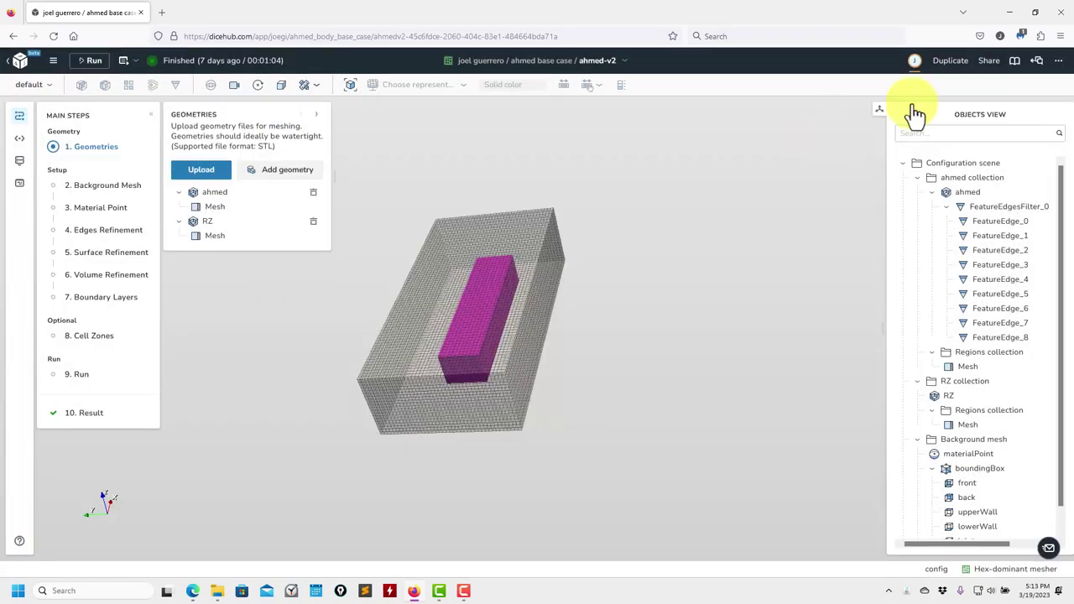
click(797, 141)
Step: Read the built-in help for the Geometries step and the Hex-dominant mesher overview, then collapse the documentation
click(1015, 64)
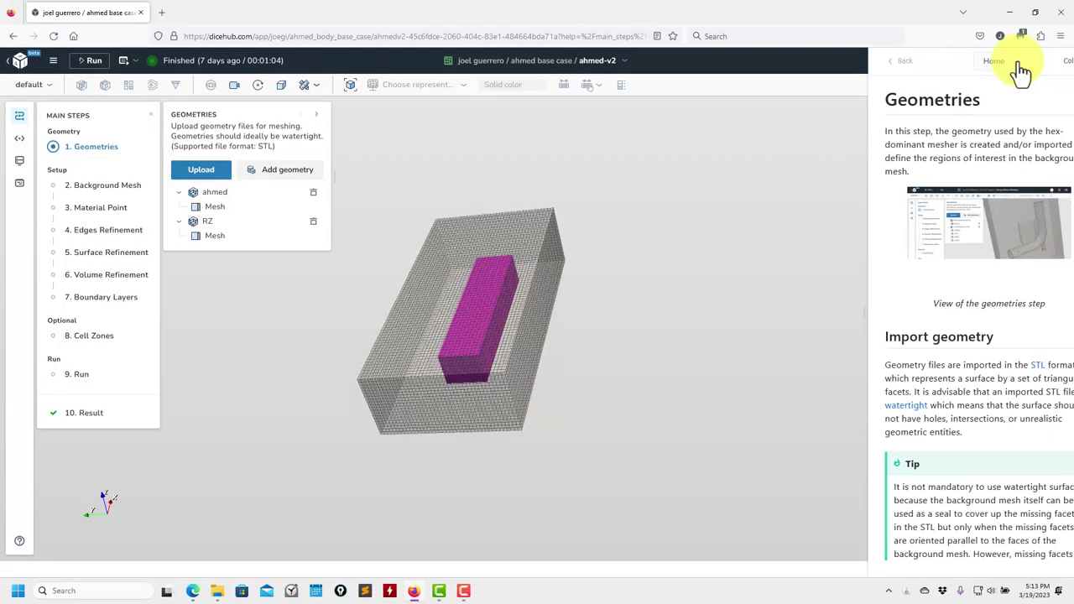
click(1037, 65)
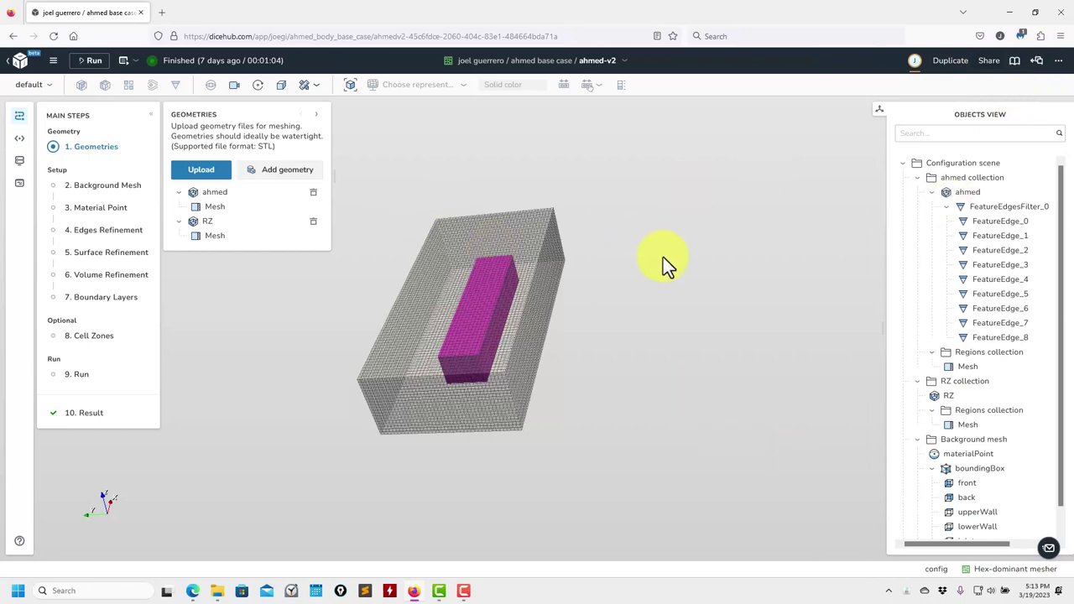
click(1015, 65)
scroll(1002, 238, down, 5)
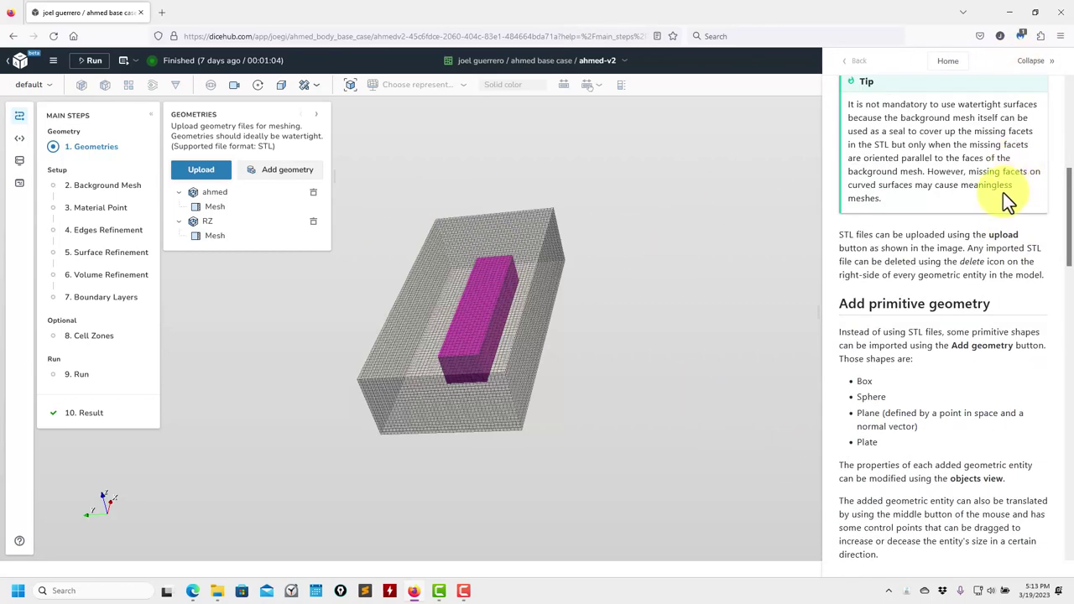
scroll(1001, 201, up, 5)
click(947, 60)
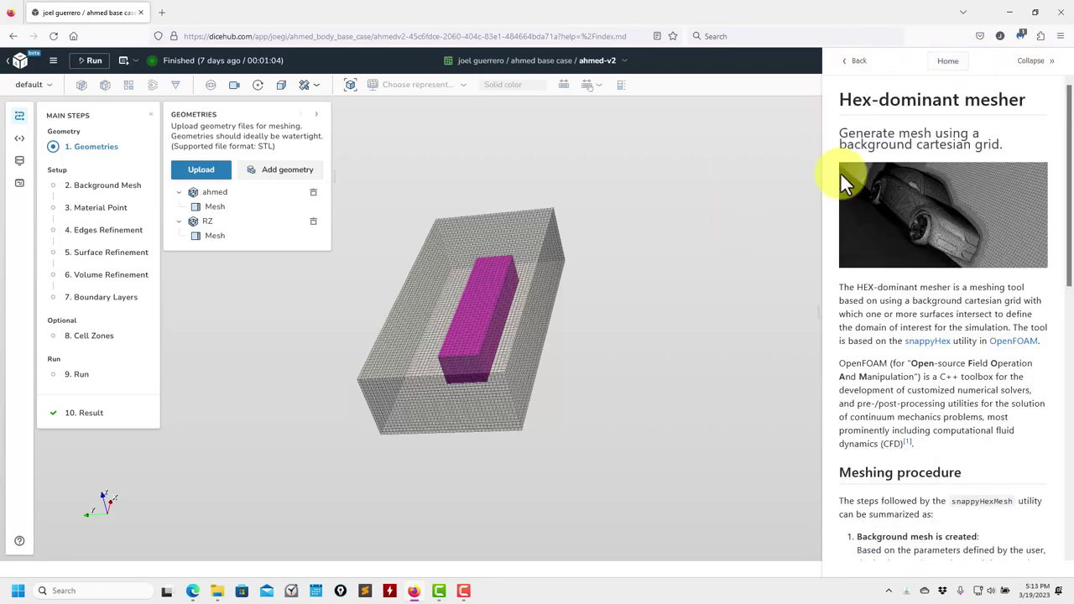
click(858, 67)
click(1040, 67)
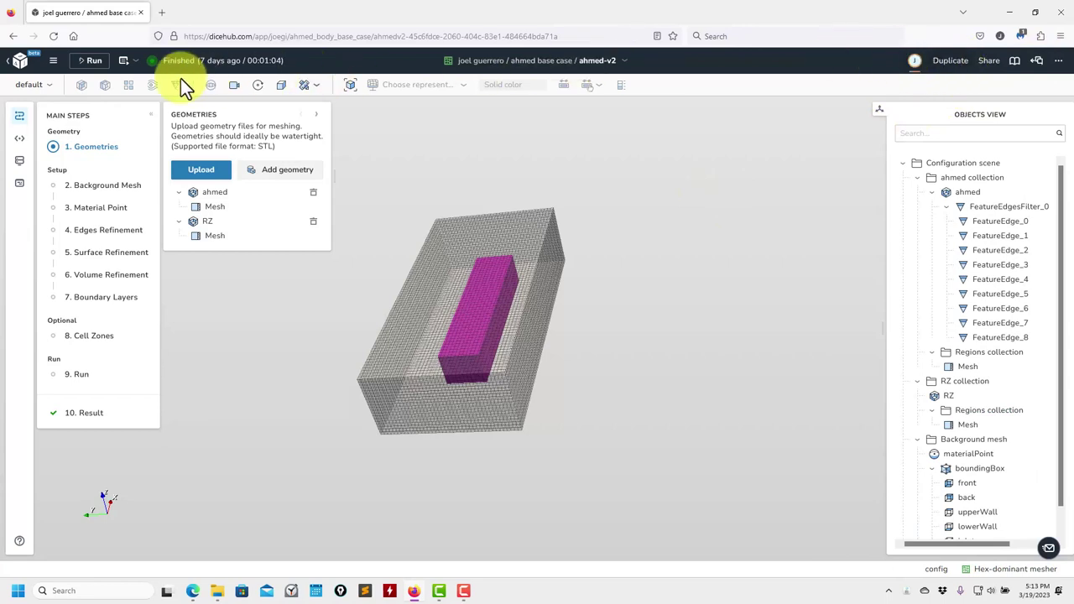
Step: Open the mesher's advanced options and review the refinement, snapping, layers, quality and advanced control settings
click(53, 62)
mouse_move(74, 134)
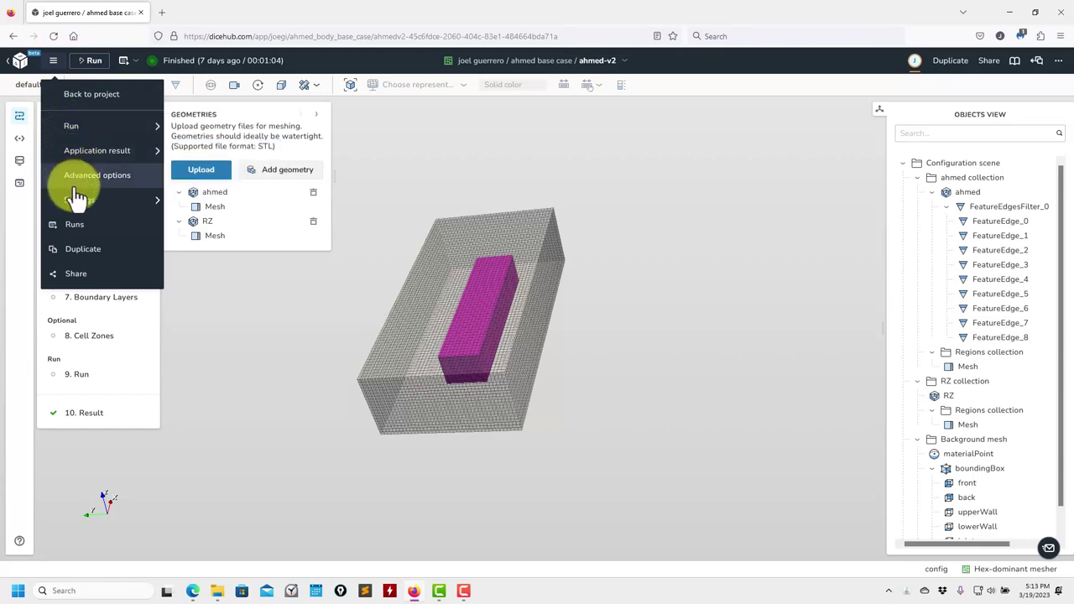
mouse_move(77, 208)
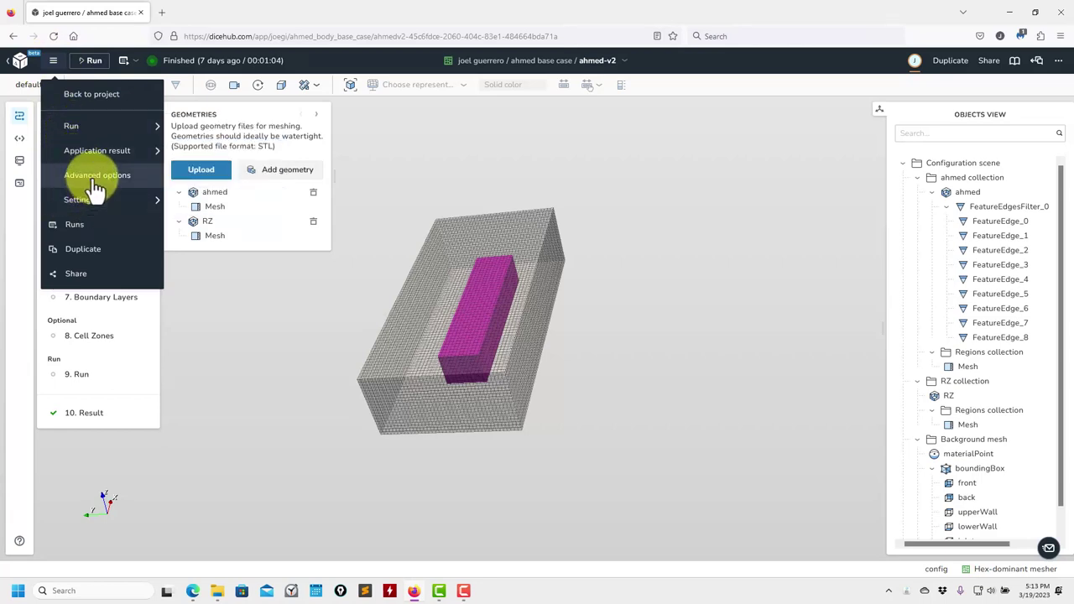
click(84, 174)
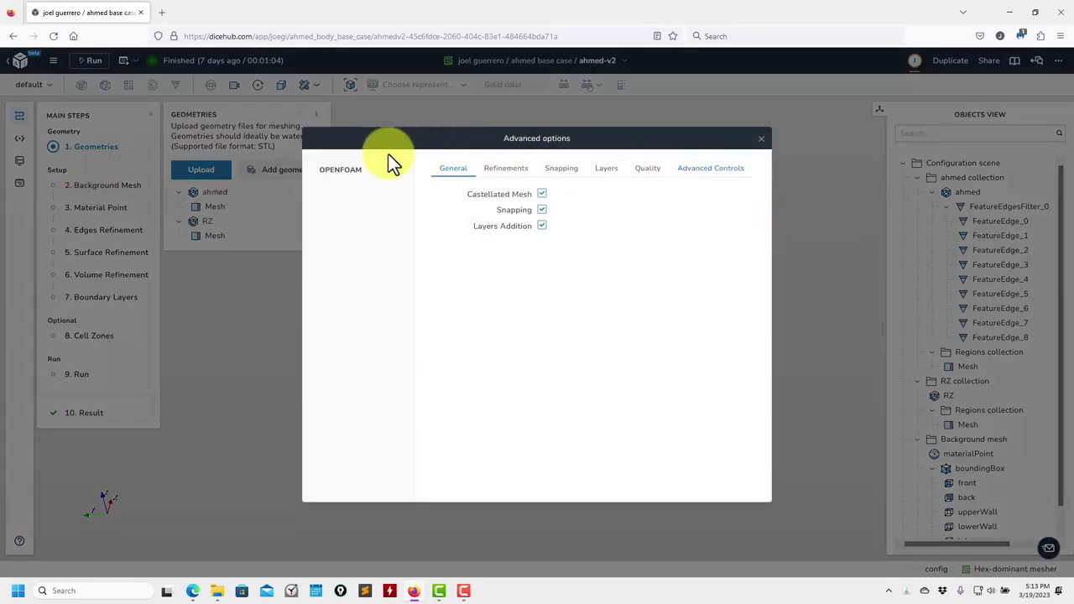
click(496, 178)
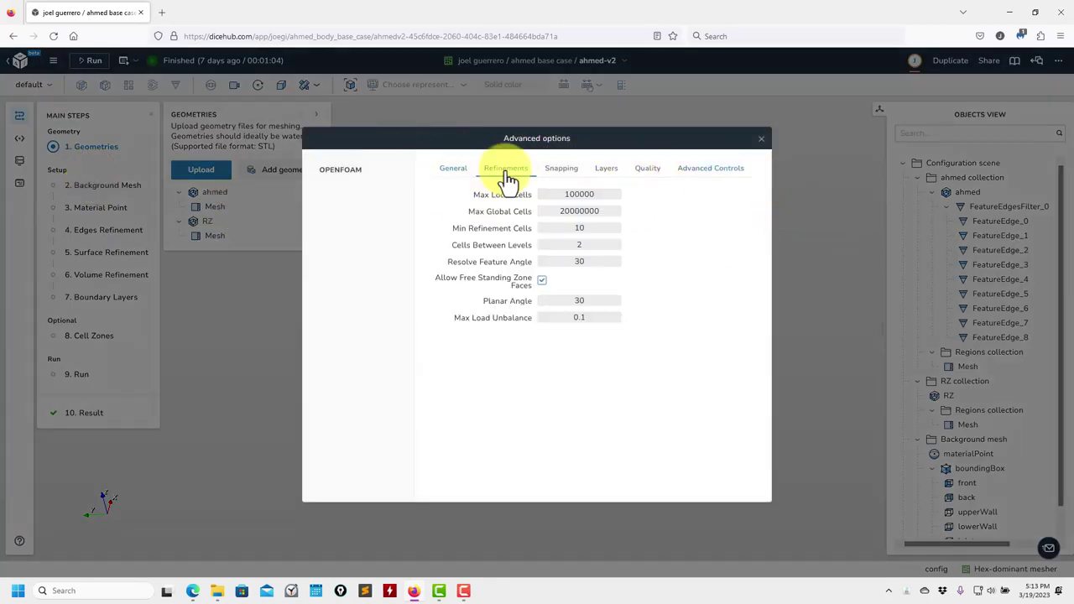
click(563, 177)
click(615, 180)
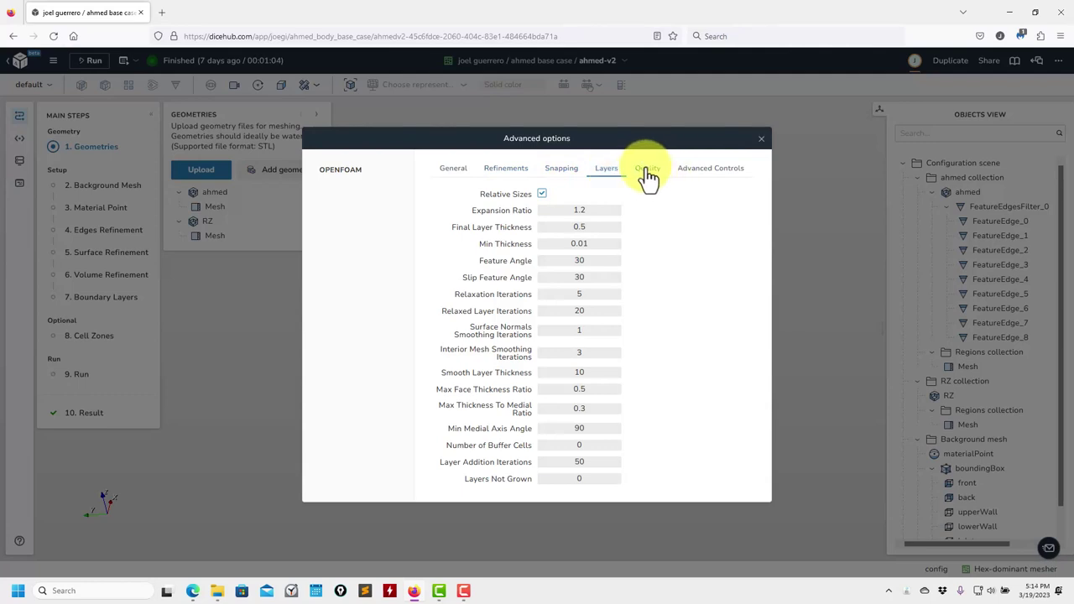
click(647, 177)
click(698, 183)
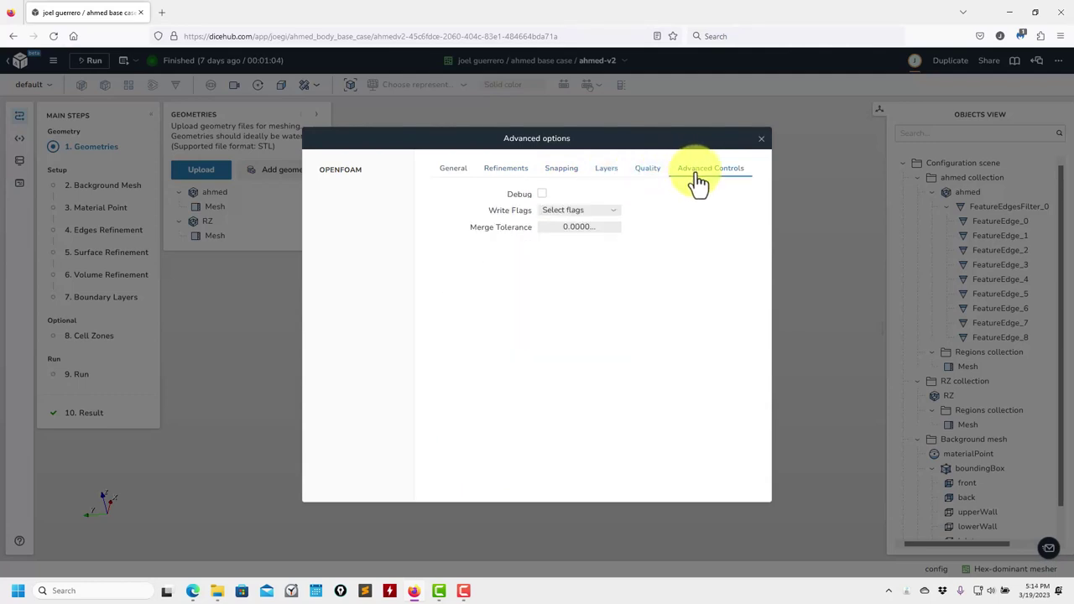
Step: Revisit the layers, quality, snapping, refinement and general mesher settings, and close the advanced options
click(622, 177)
click(653, 180)
click(564, 178)
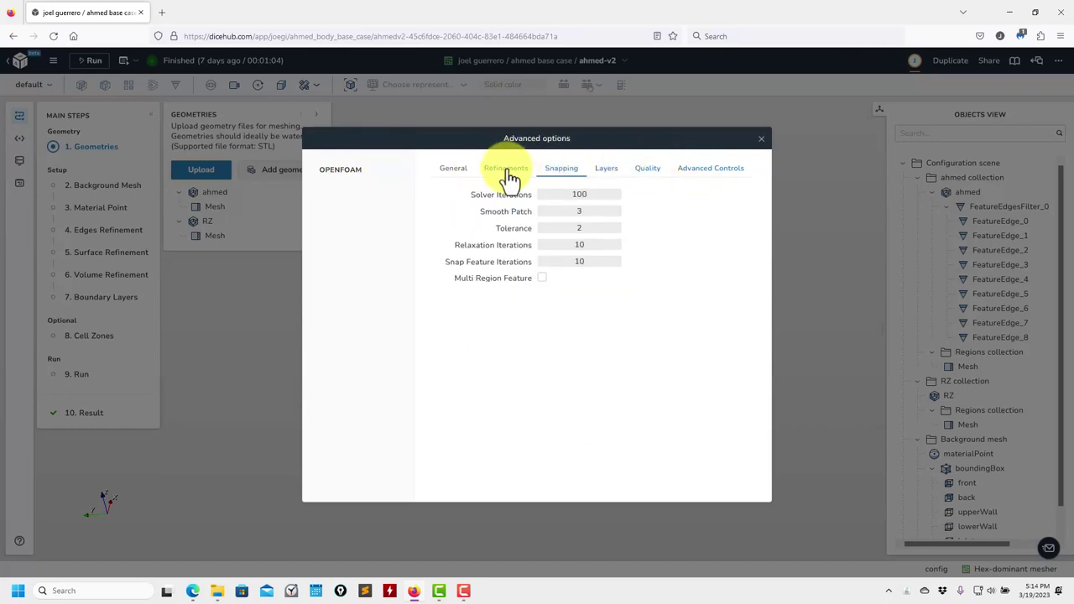
click(508, 176)
click(452, 176)
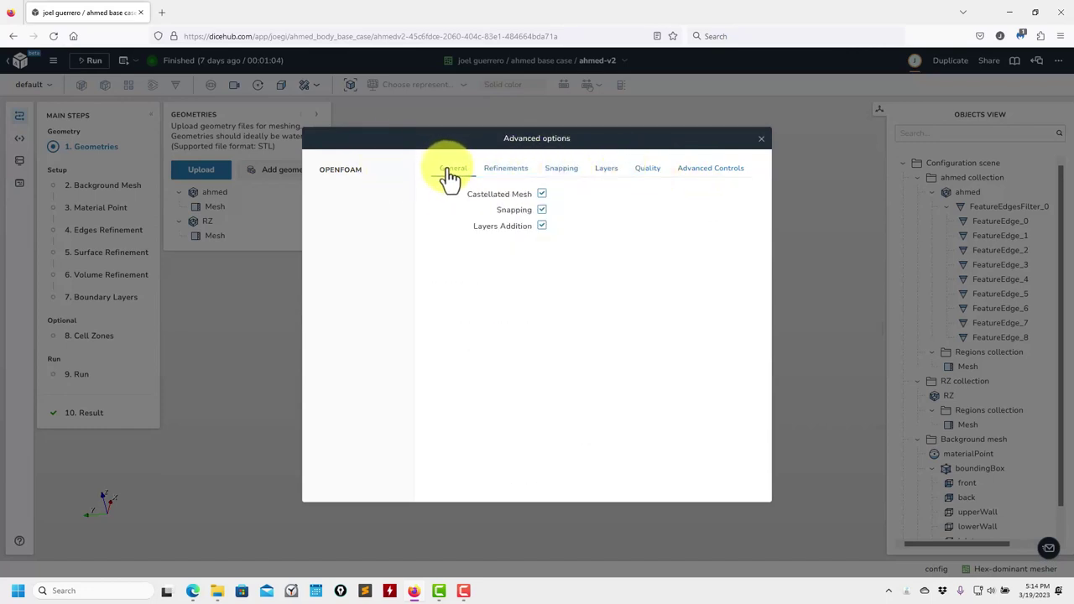
click(760, 141)
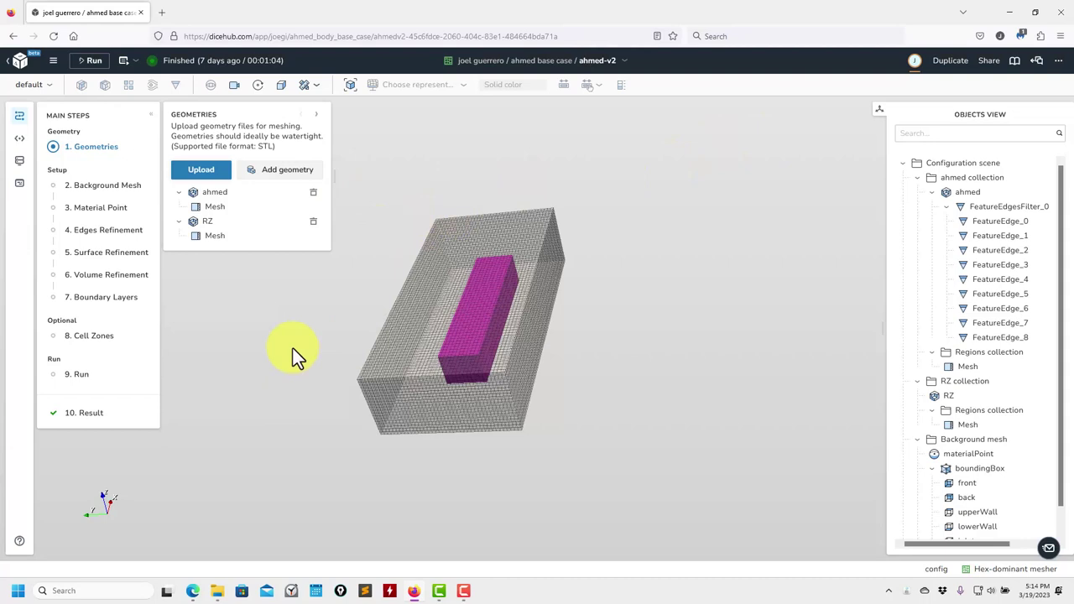
Step: Return to the ahmed base case project and delete its ahmed-v2 application
click(21, 62)
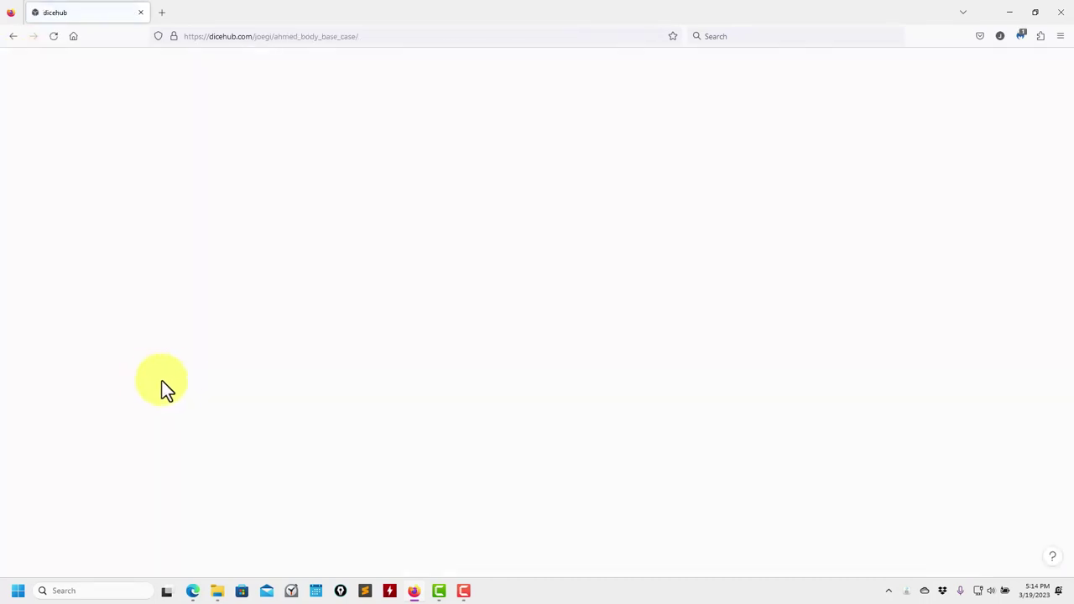
scroll(278, 463, down, 1)
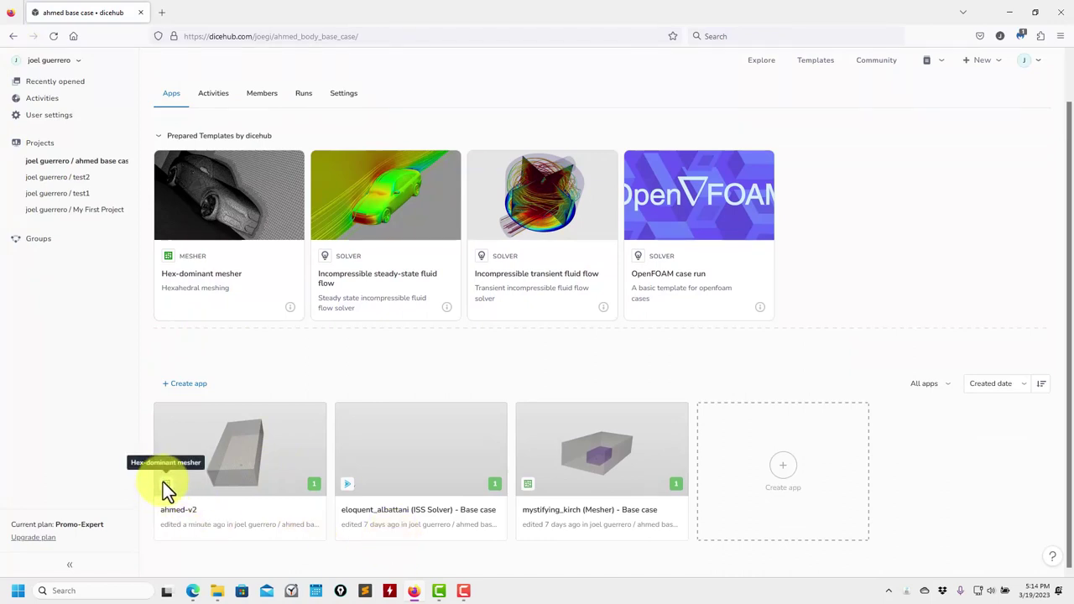
mouse_move(312, 485)
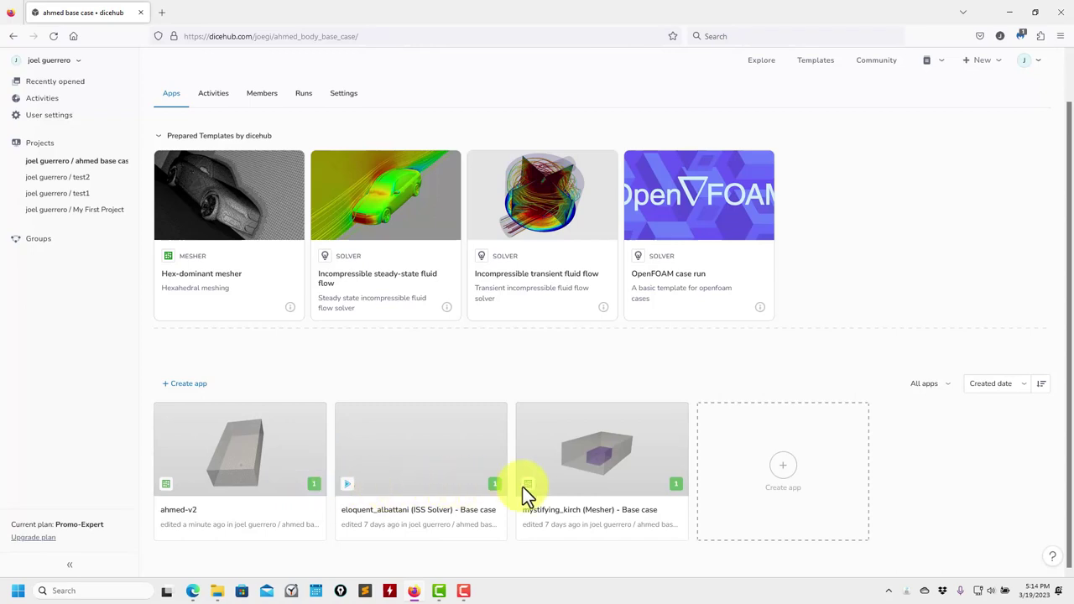
right_click(250, 449)
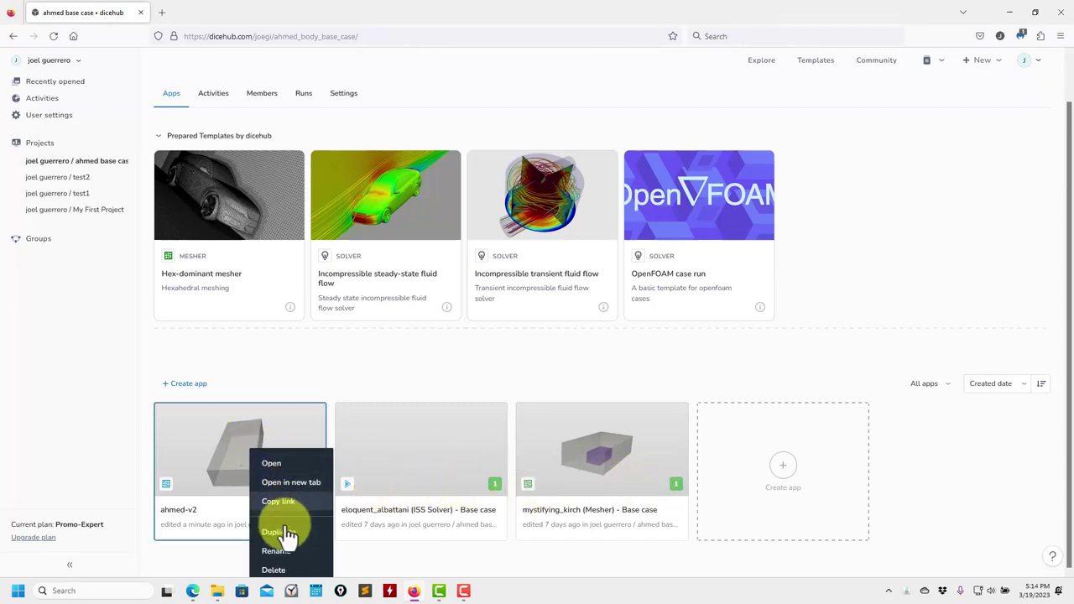
click(279, 571)
click(537, 228)
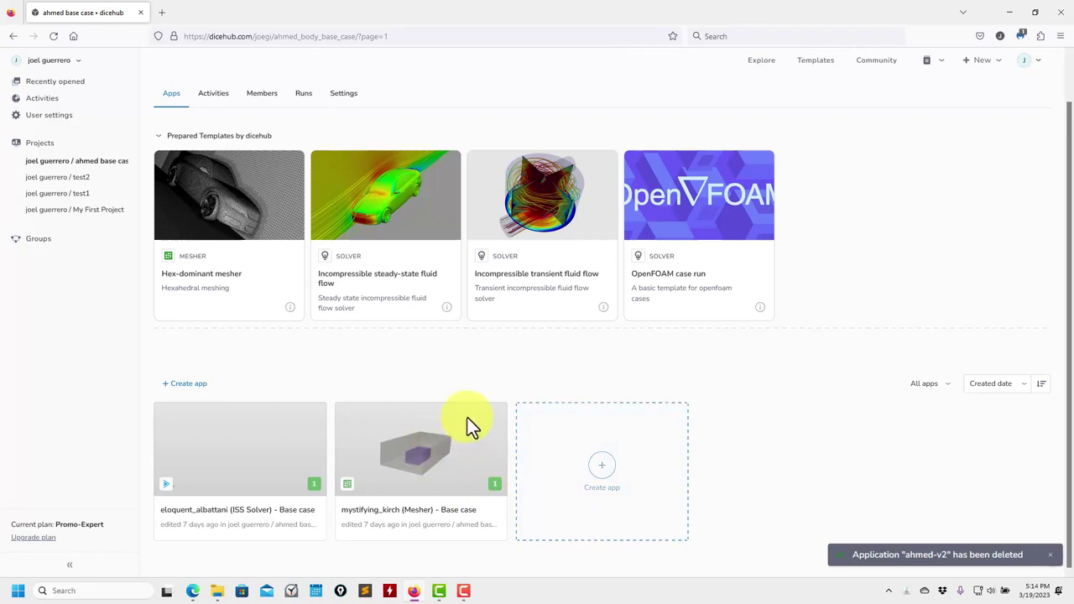
Step: Duplicate the mystifying_kirch (Mesher) - Base case application and rename the copy as ahmed-v2
right_click(467, 417)
click(524, 500)
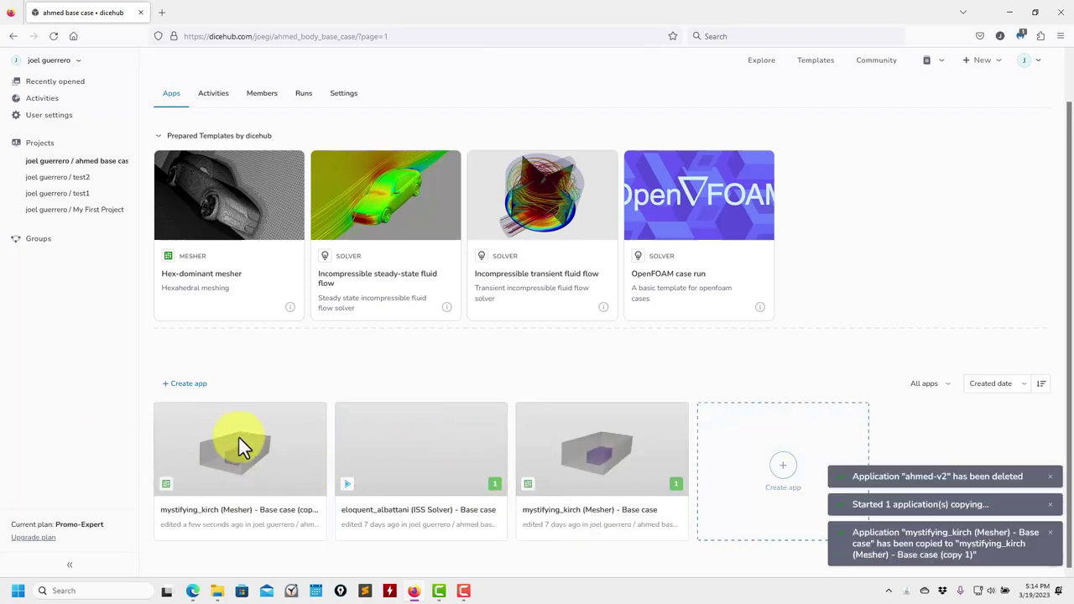
right_click(280, 514)
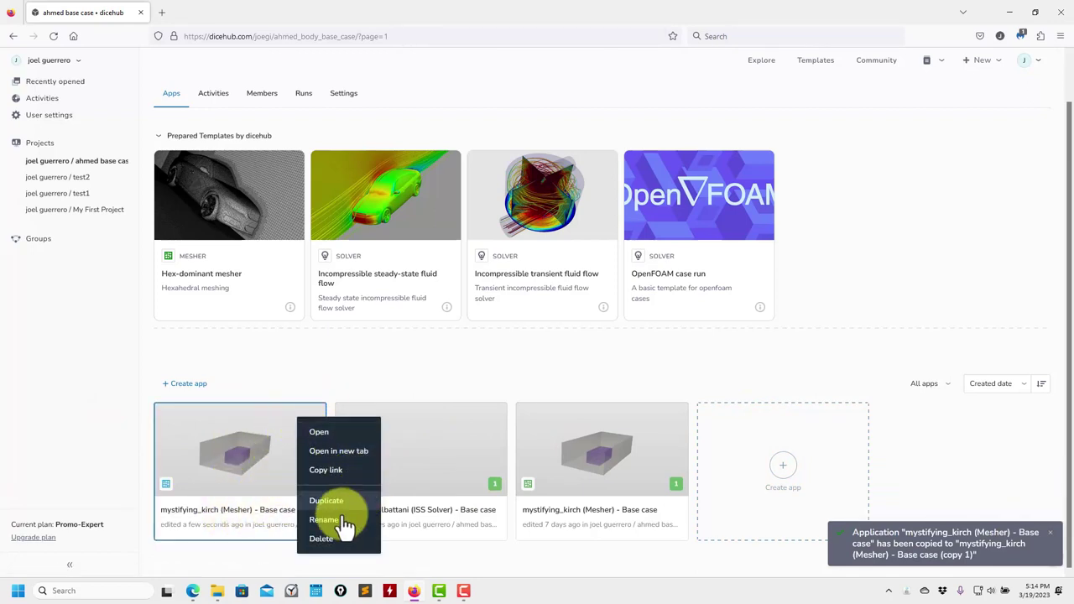
click(338, 520)
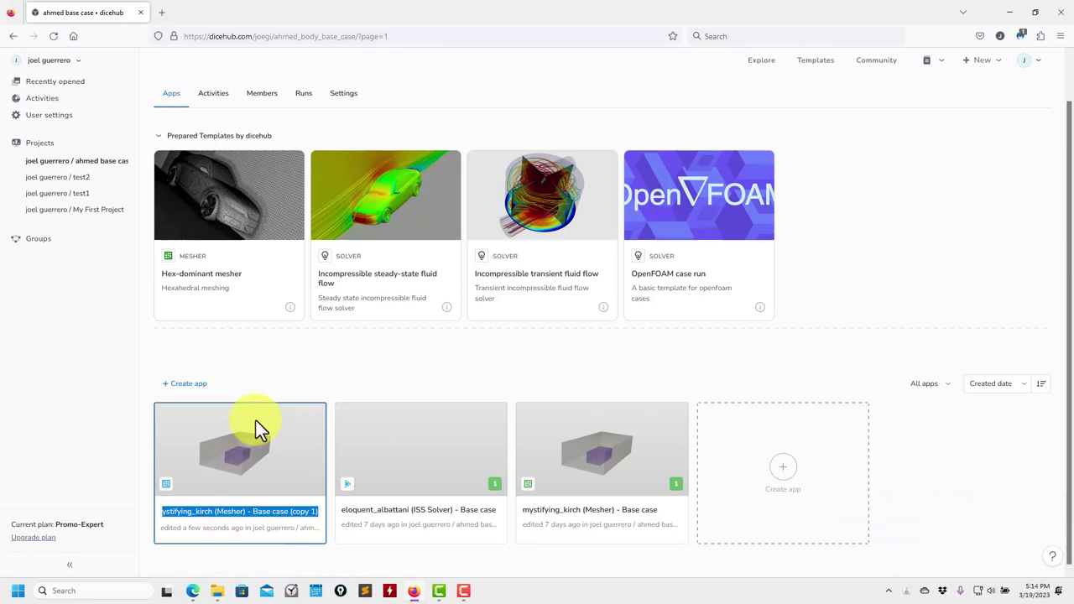
text(ahmed-v2)
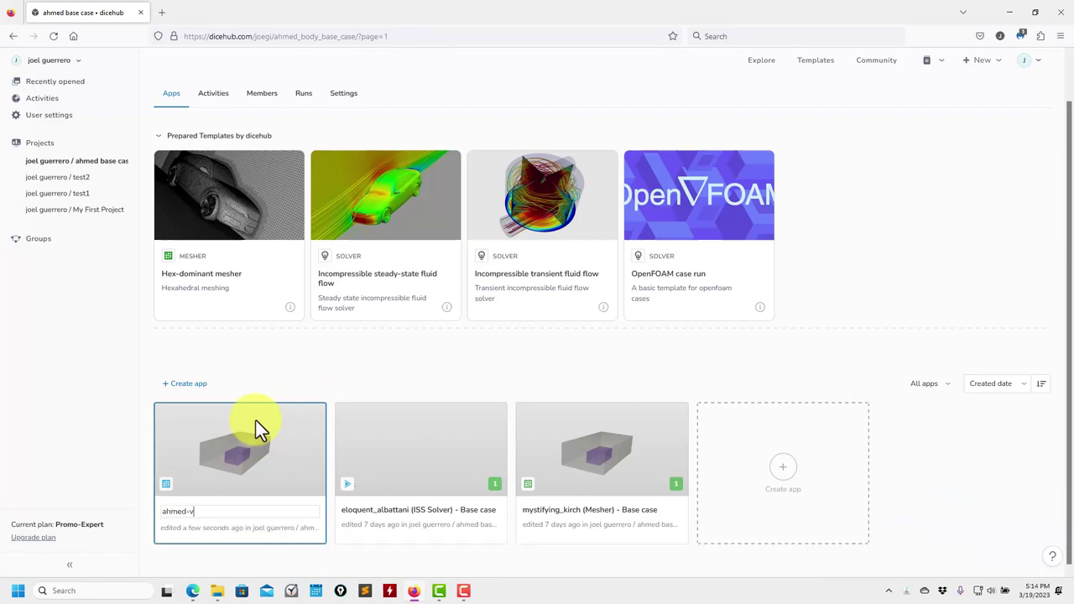
key(Return)
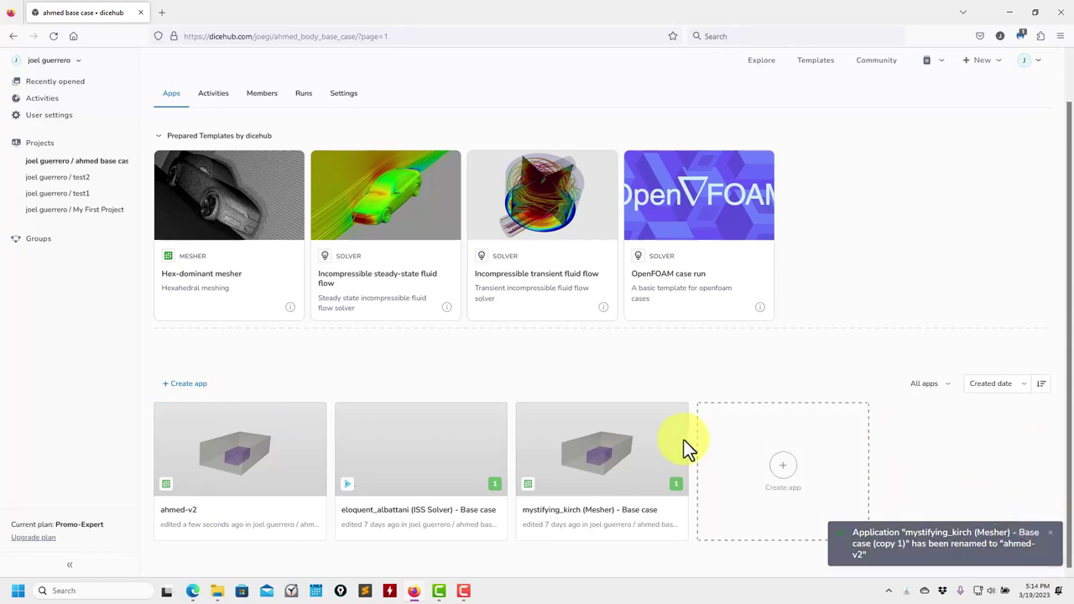
click(1053, 533)
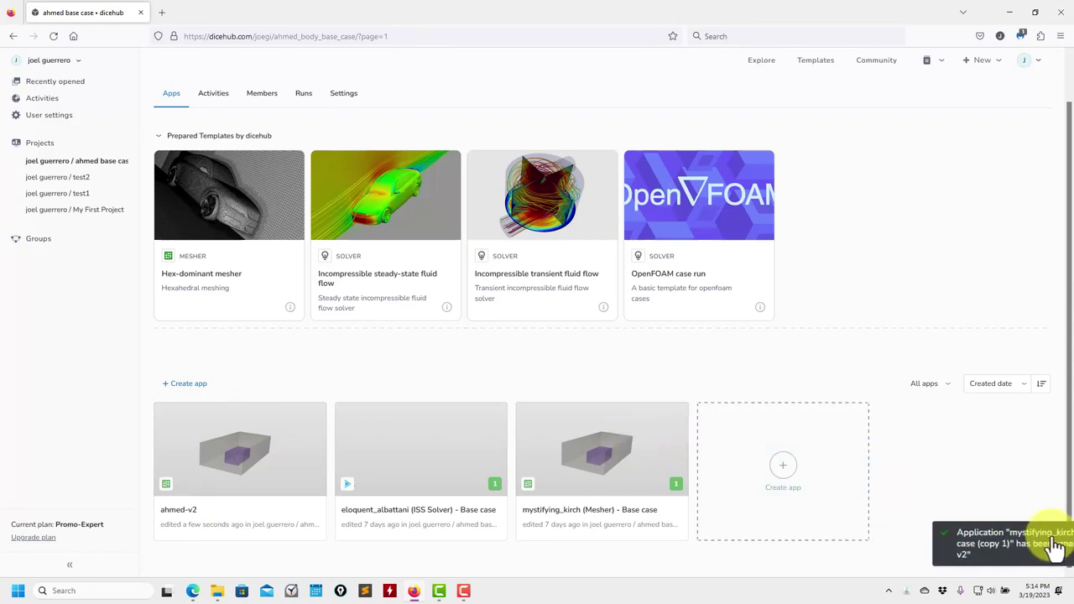
Step: Open the new ahmed-v2 application and inspect its Ahmed body, box and background mesh in the 3D scene
click(240, 470)
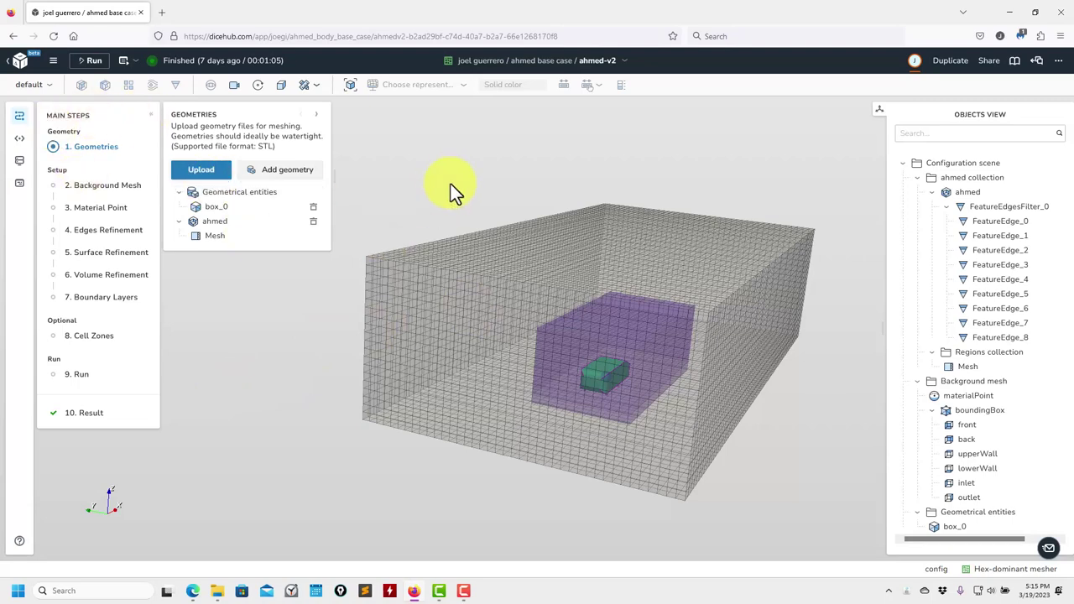
drag(391, 218, 370, 293)
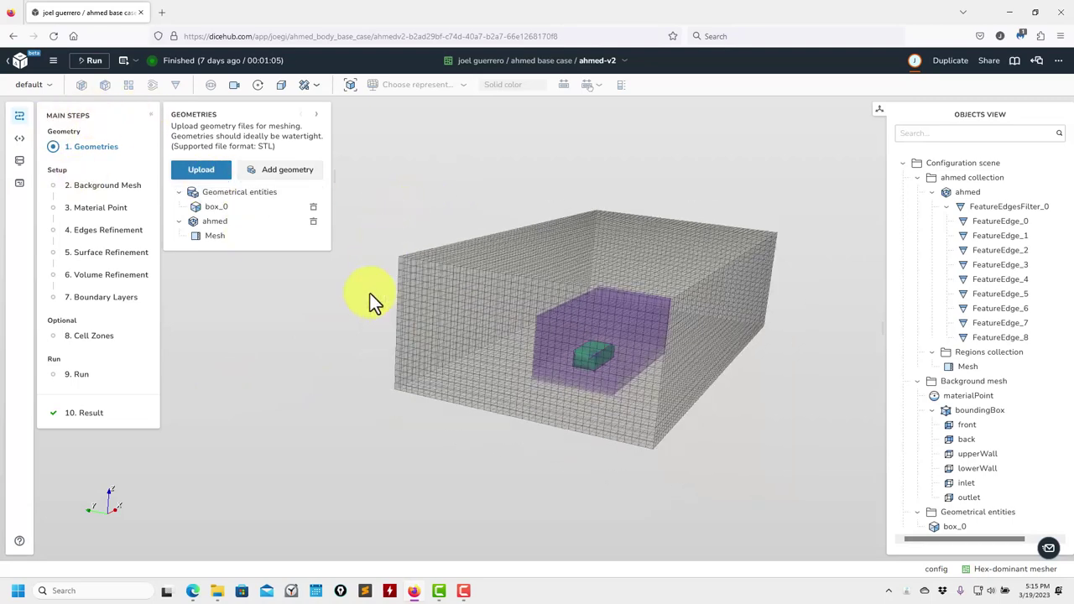
drag(478, 380, 455, 414)
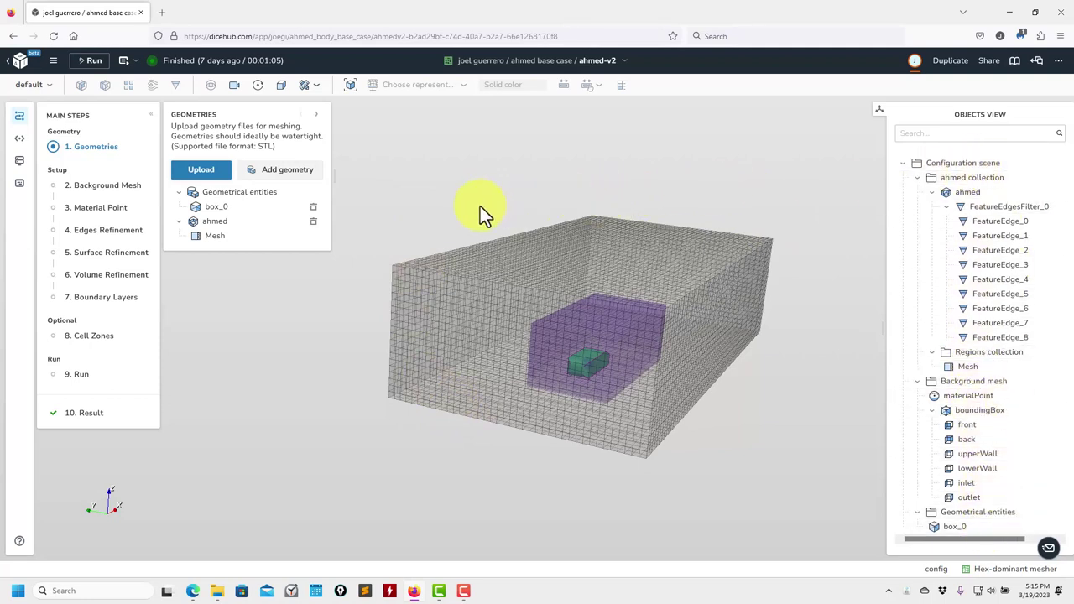
drag(424, 249, 386, 286)
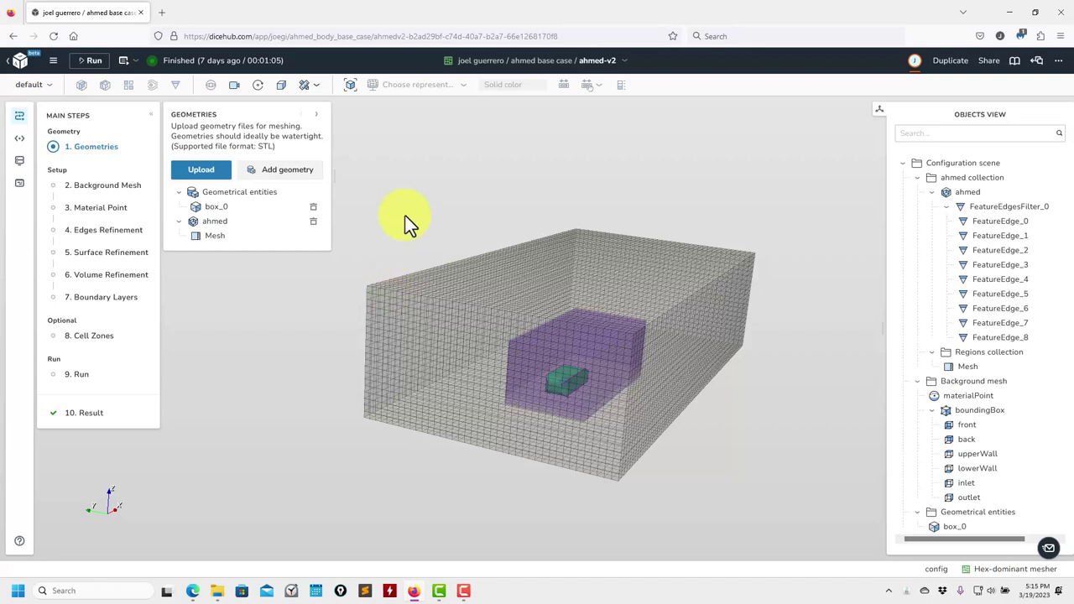
Step: View the ahmed-v2 application's storage and its configurations editor
click(20, 169)
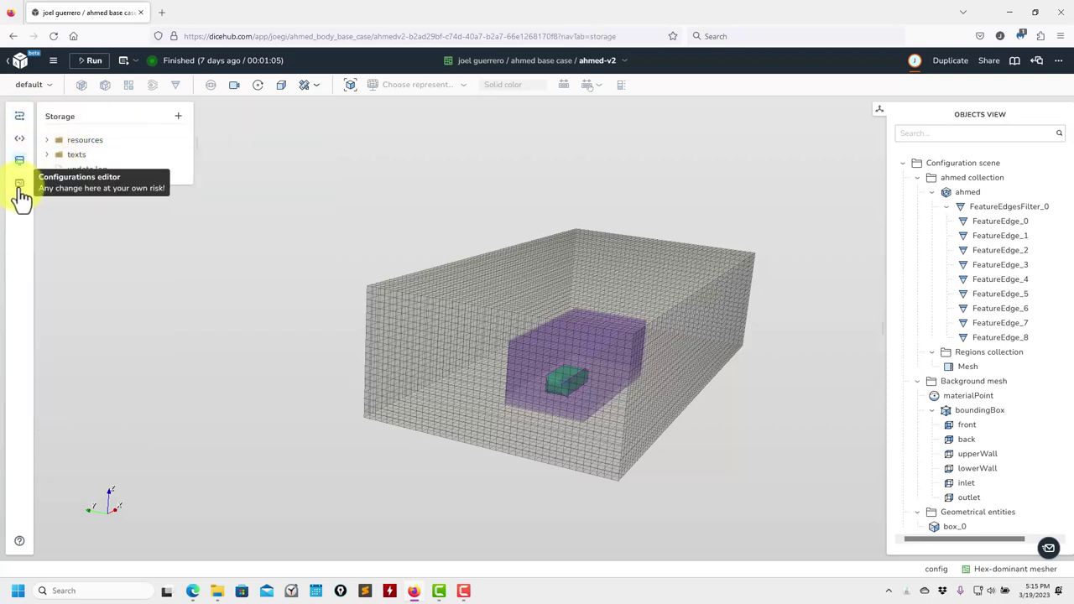
click(20, 184)
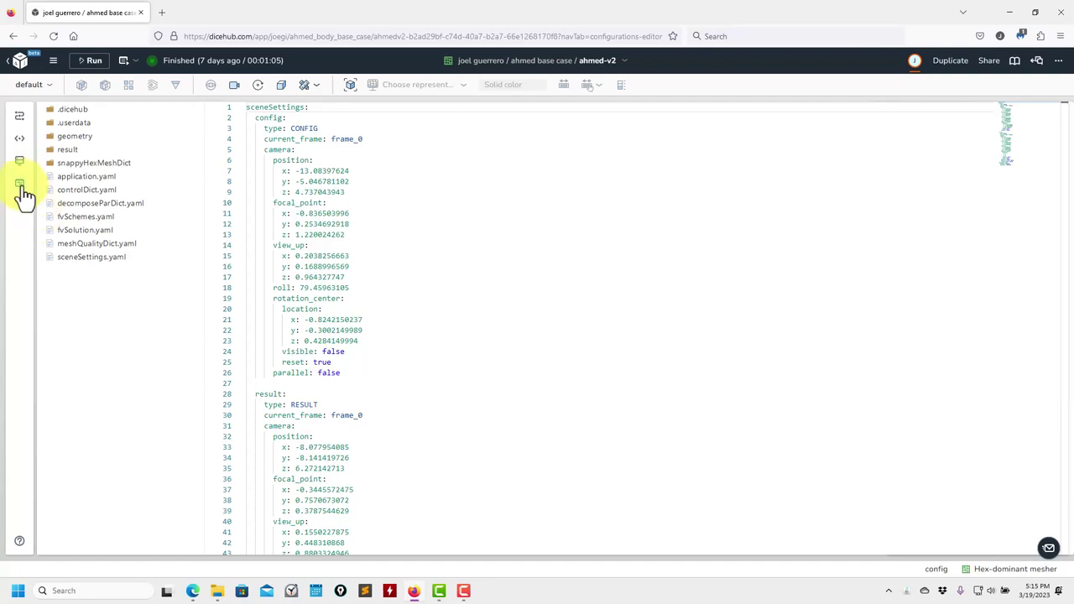
Step: Create a configuration named version2 in ahmed-v2, copied from the default configuration
click(19, 139)
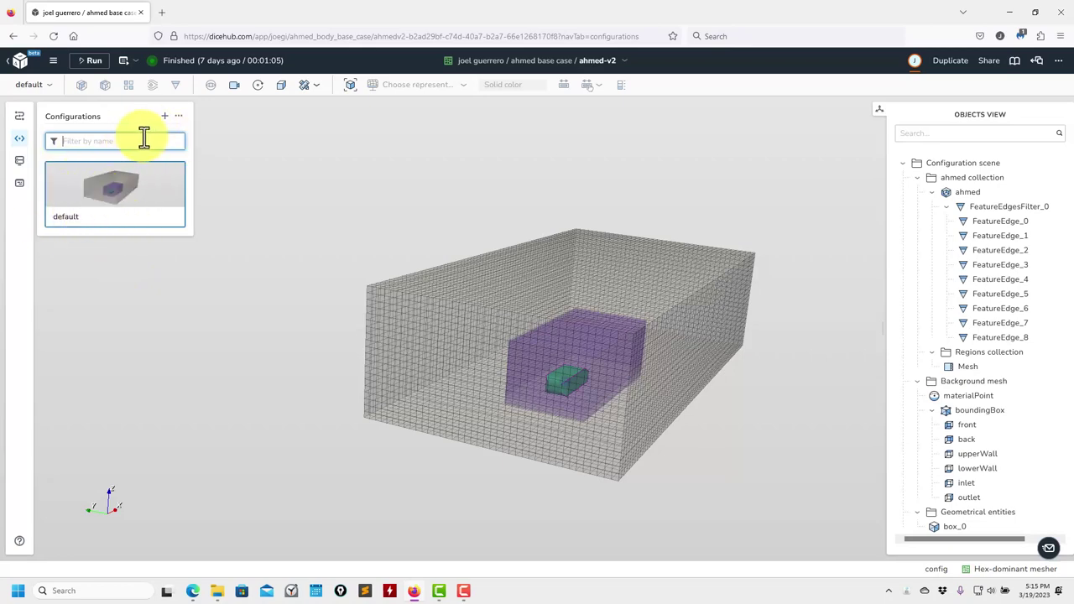
click(166, 117)
click(493, 185)
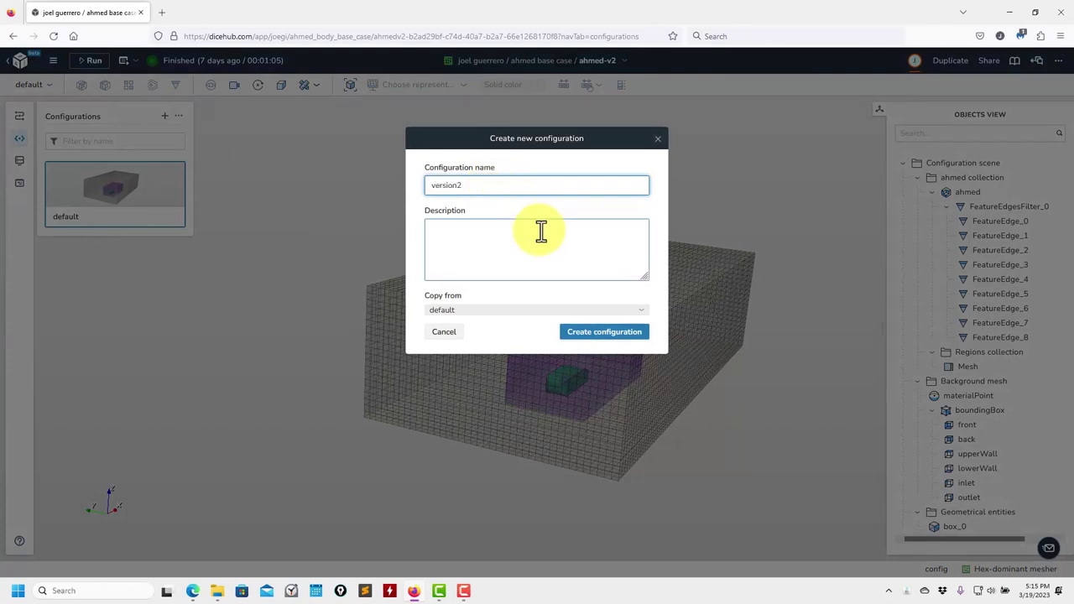
click(606, 333)
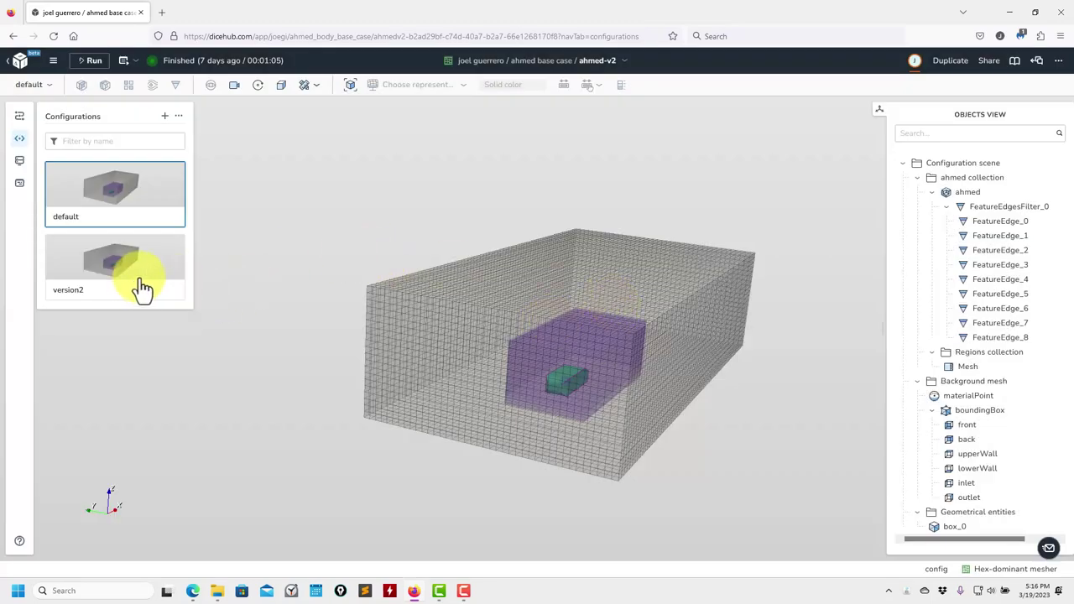
Step: Create another configuration named v3, also copied from the default configuration
click(166, 117)
click(506, 187)
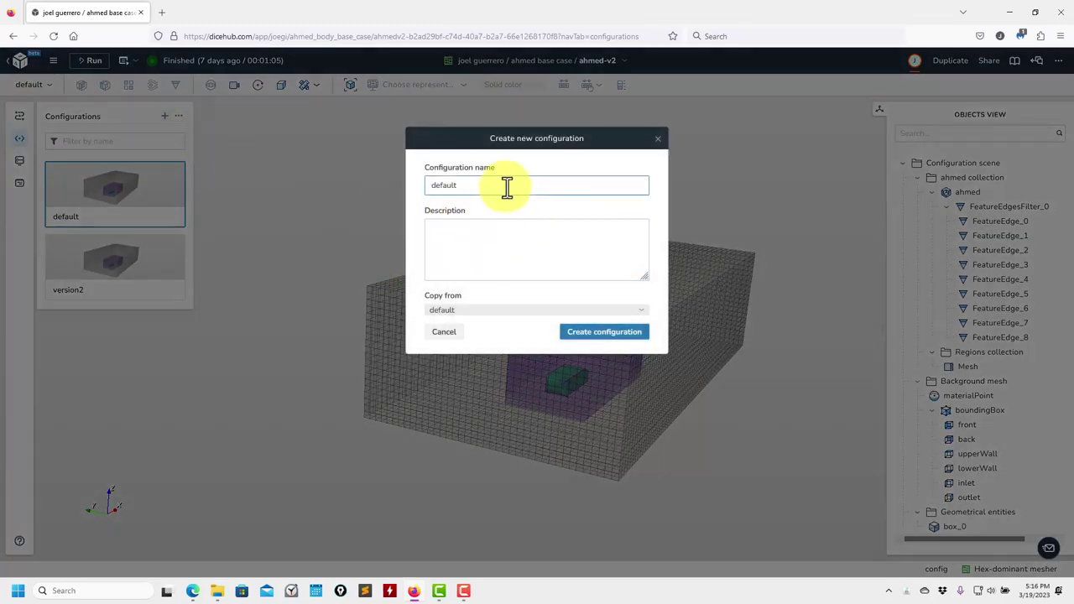
double_click(507, 187)
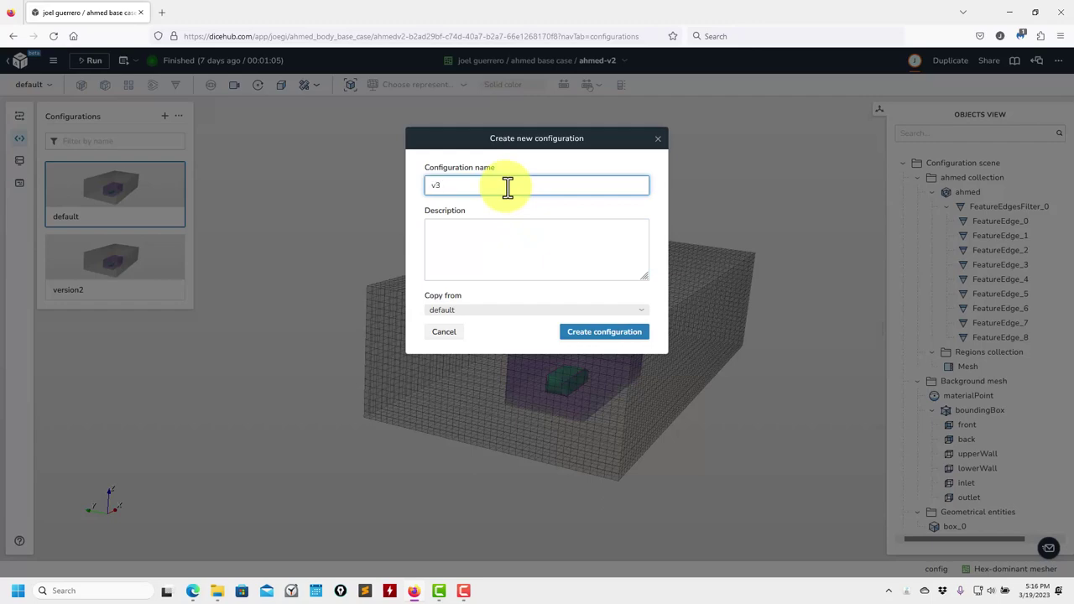
click(577, 332)
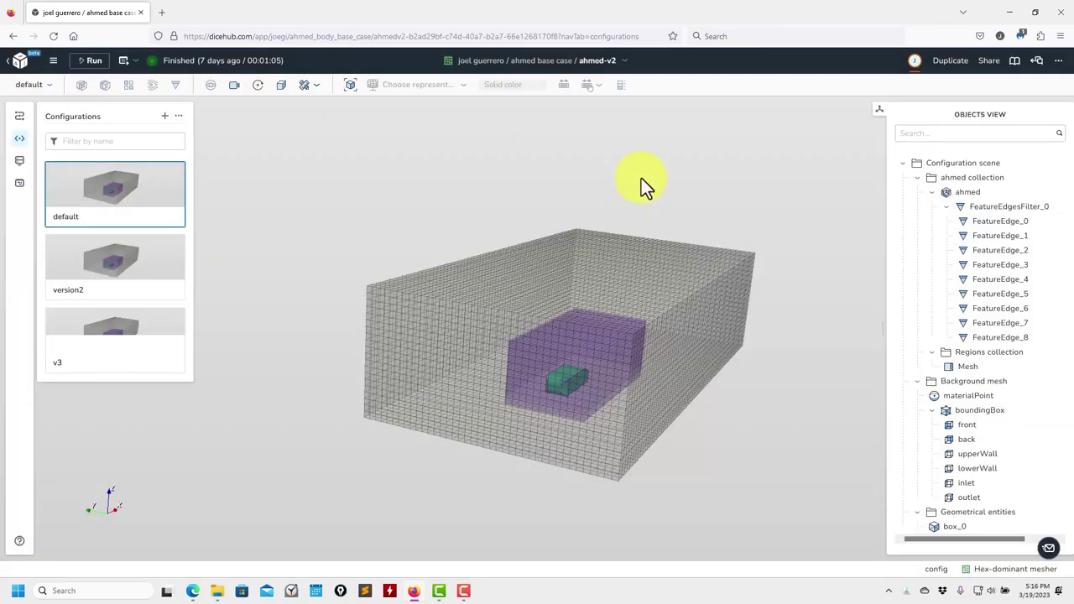
Step: Activate the v3 configuration, view its main meshing steps, and switch to the version2 configuration
click(136, 341)
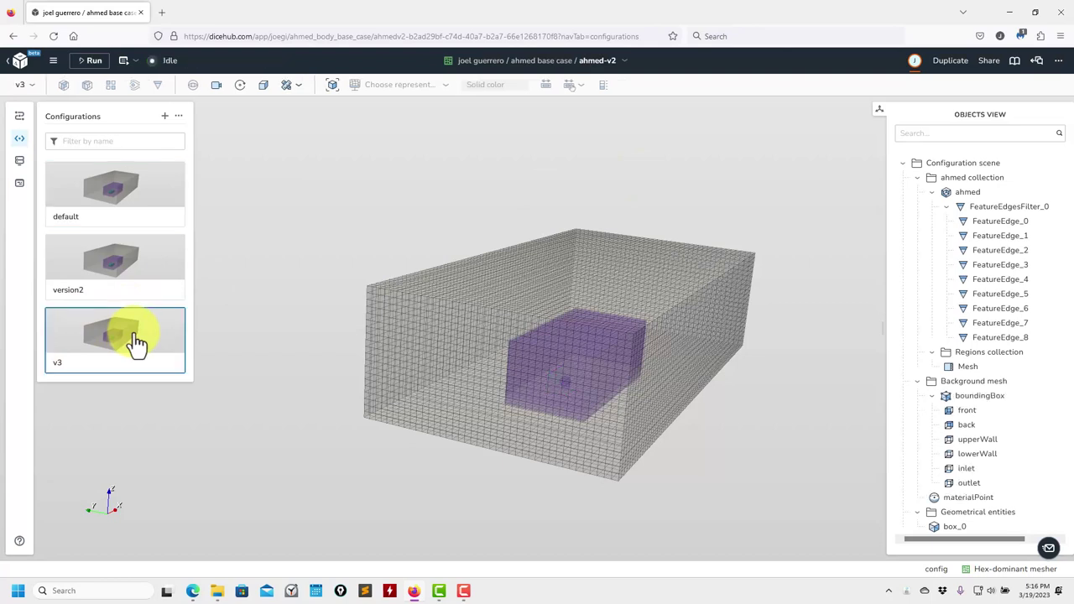
click(19, 118)
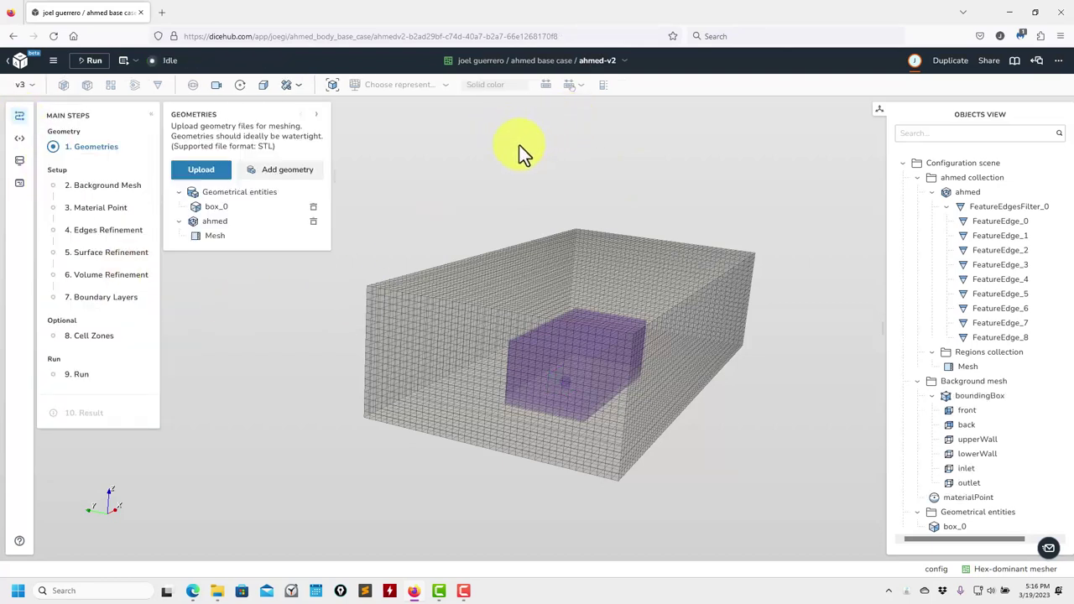
click(25, 87)
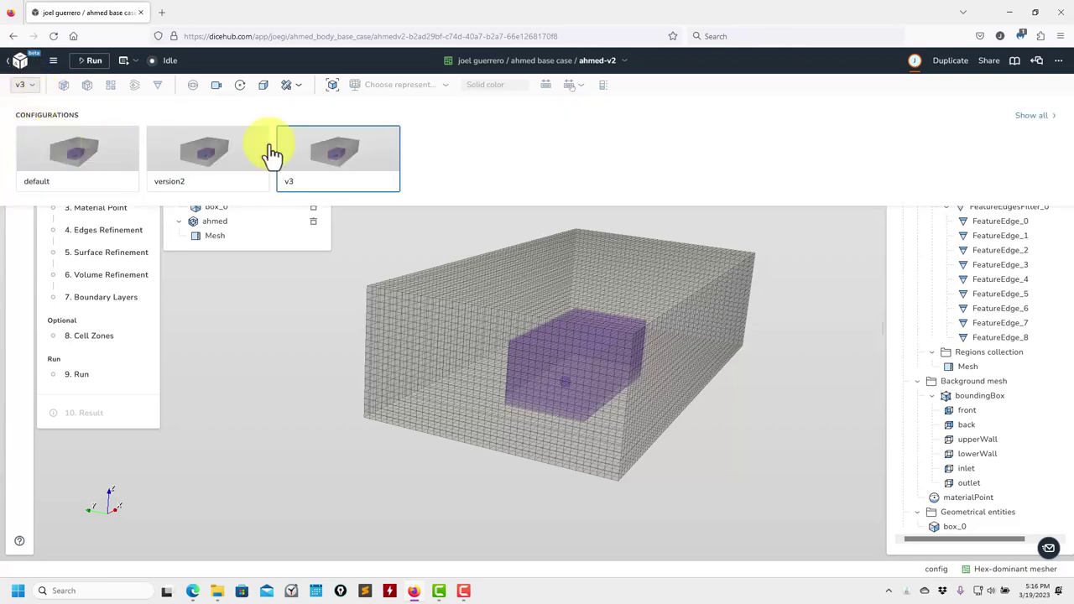
click(242, 315)
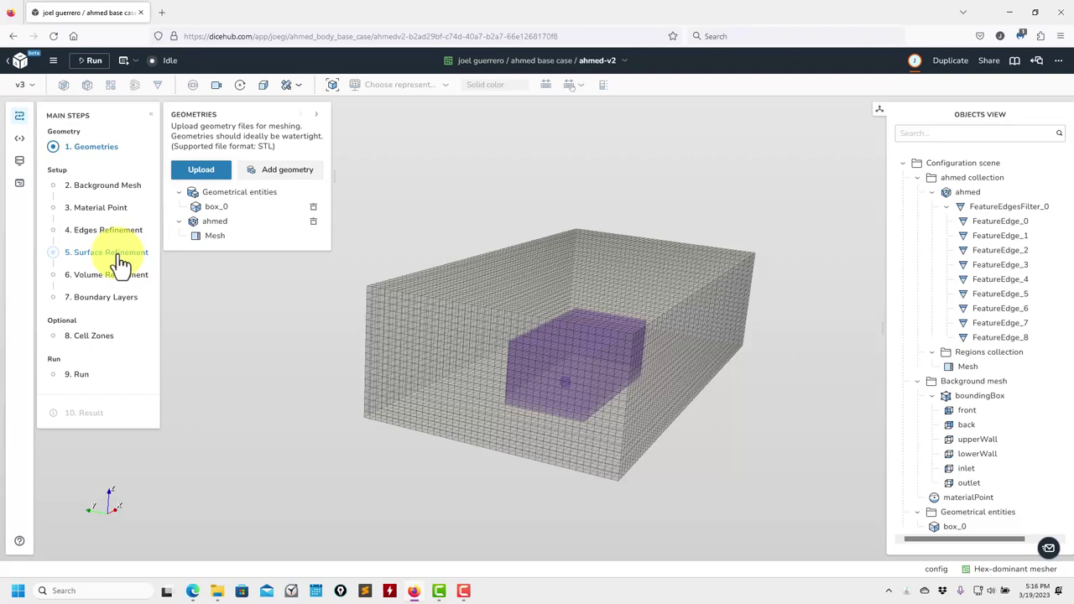
click(23, 84)
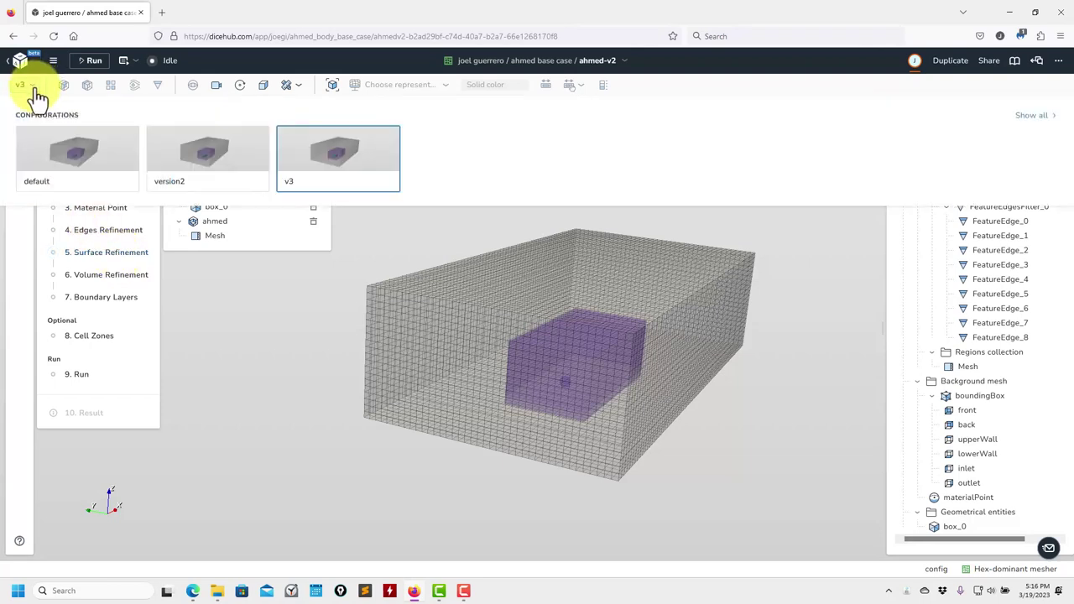
click(256, 164)
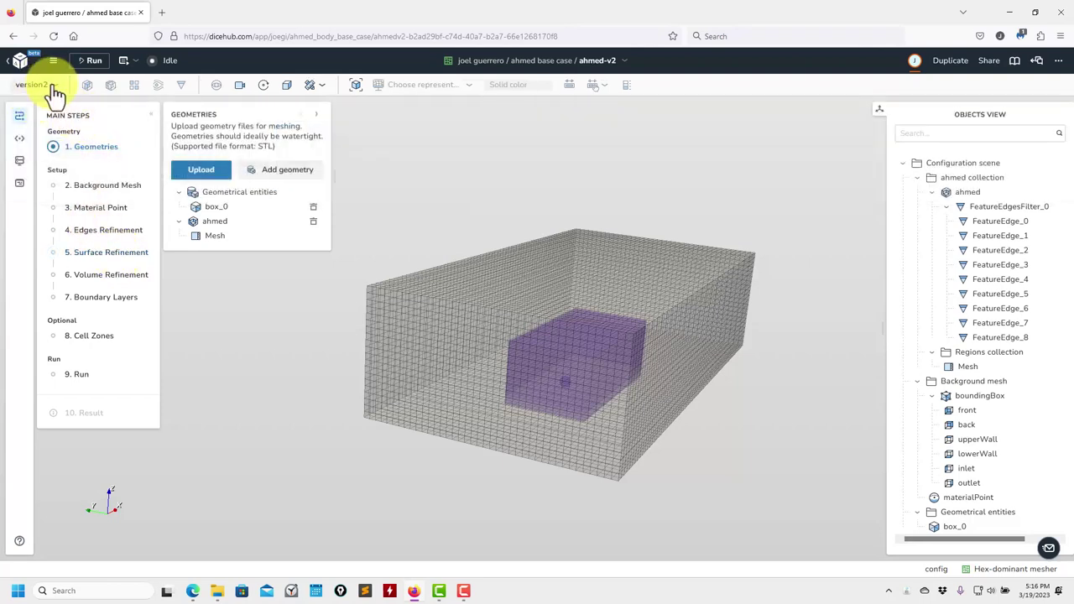
click(52, 89)
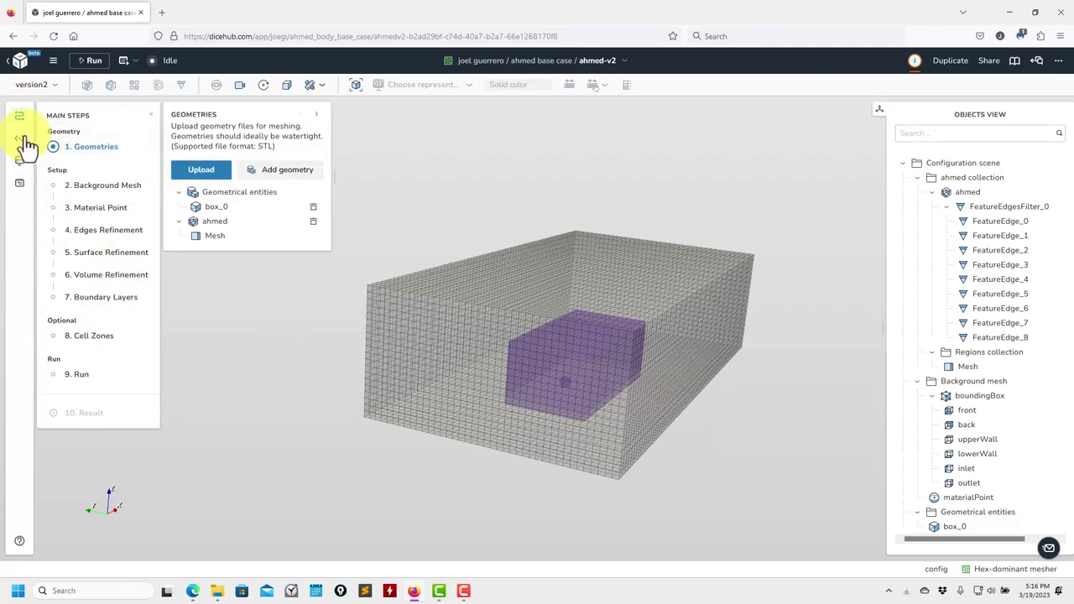
Step: Delete the v3 and version2 configurations through configuration management
click(22, 139)
click(179, 116)
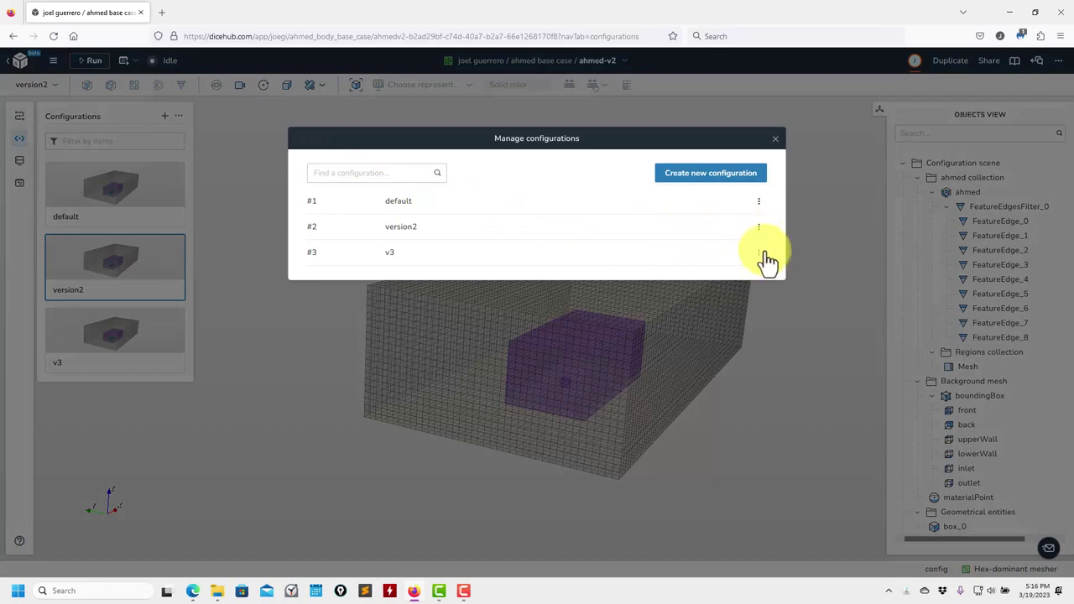
click(760, 252)
click(729, 308)
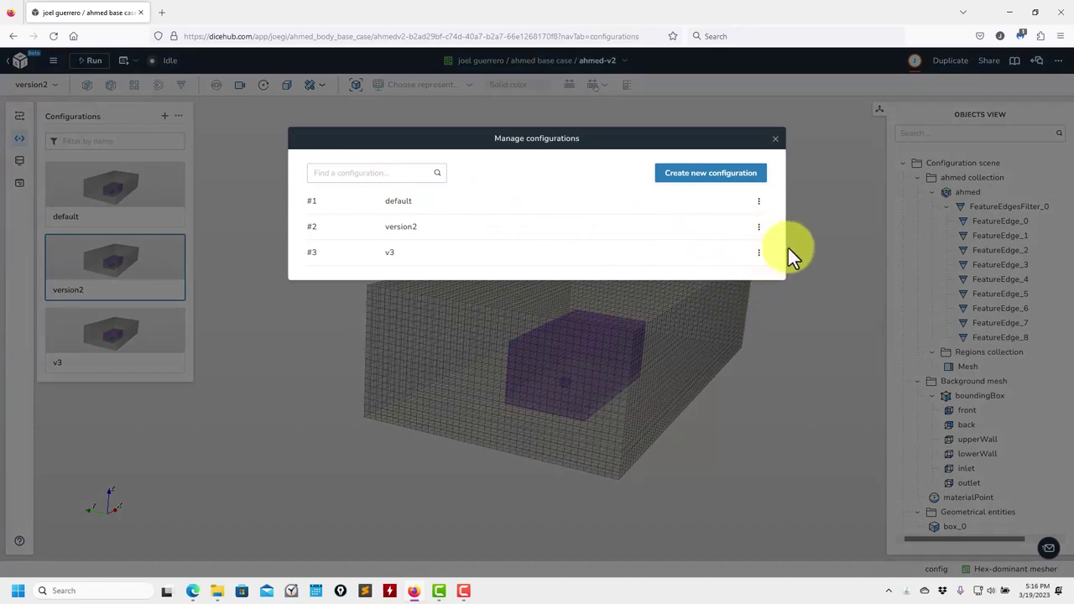
click(758, 227)
click(737, 281)
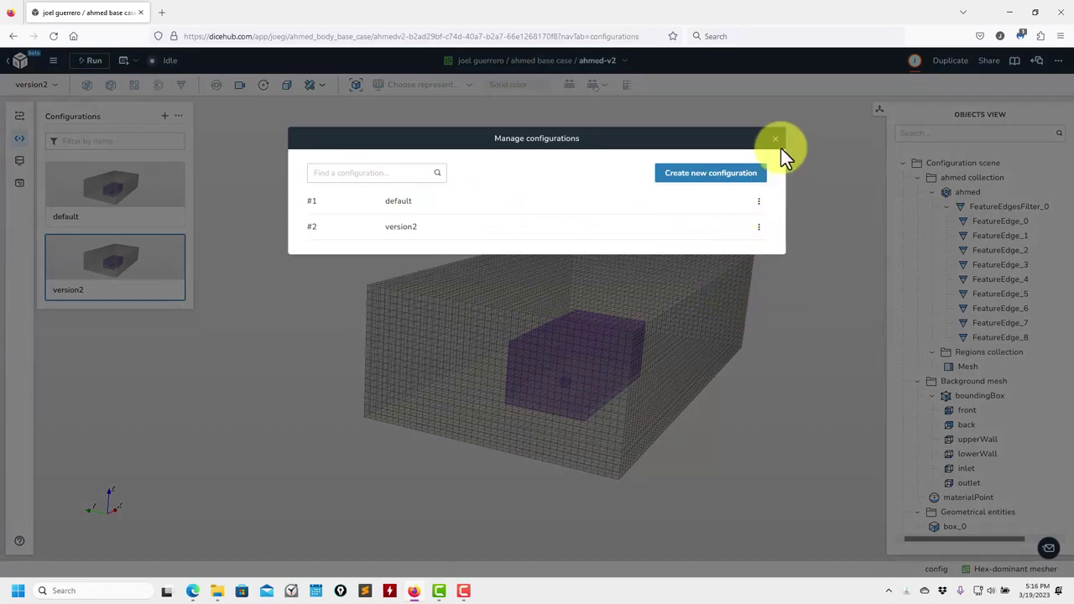
click(775, 139)
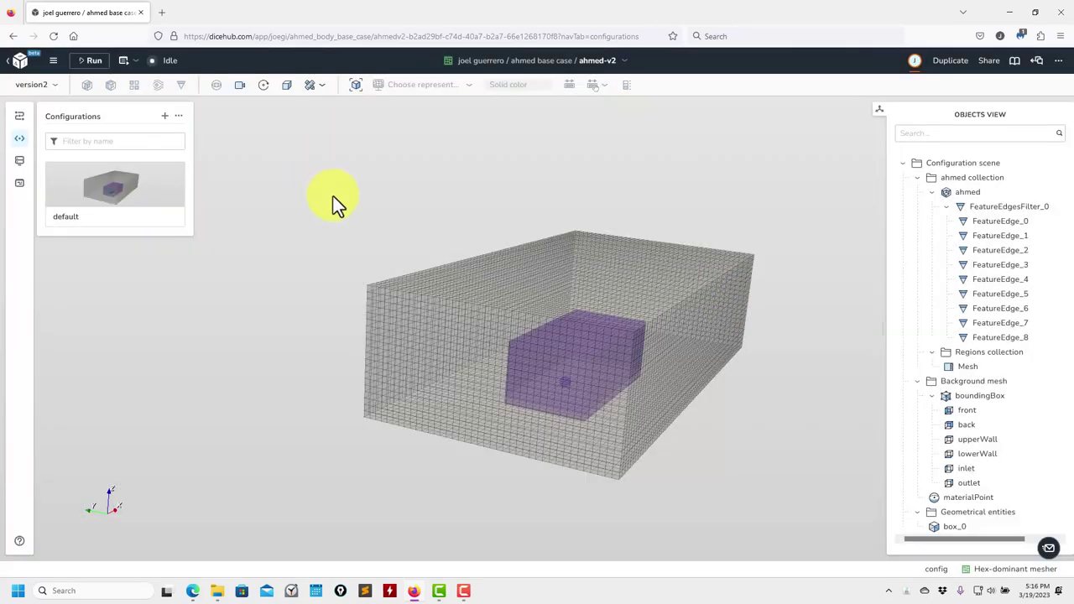
Step: Leave ahmed-v2, view the account's projects, groups and user settings, and return to the ahmed base case project
click(19, 63)
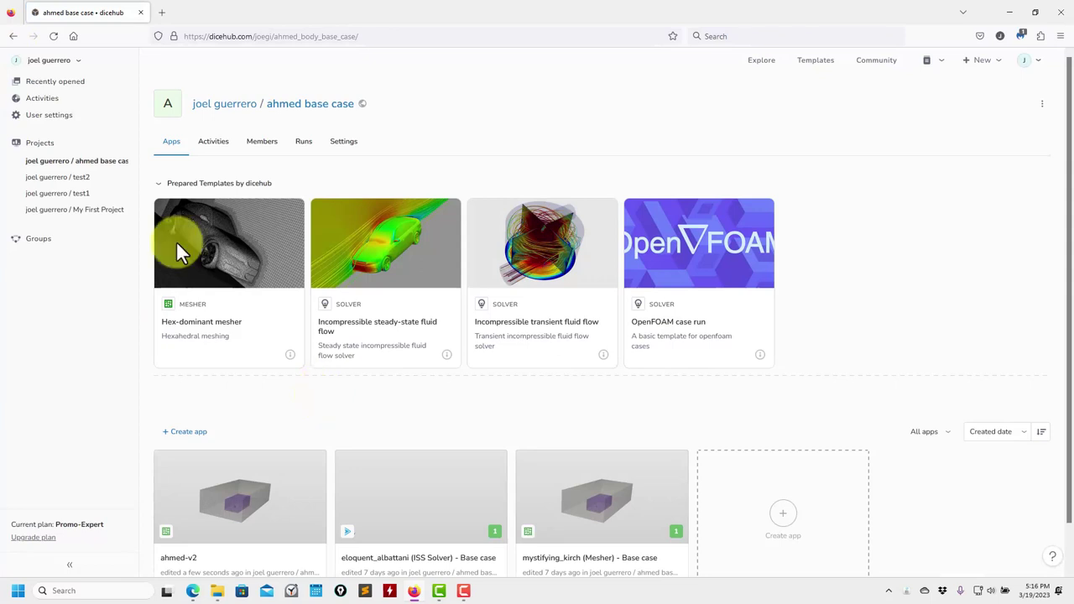
click(49, 144)
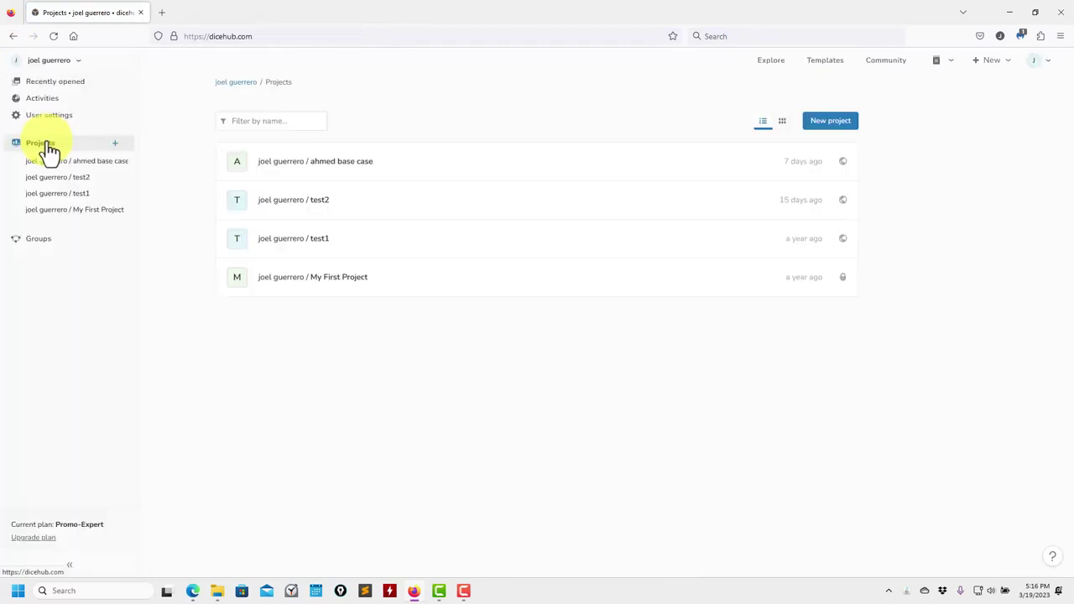
click(47, 245)
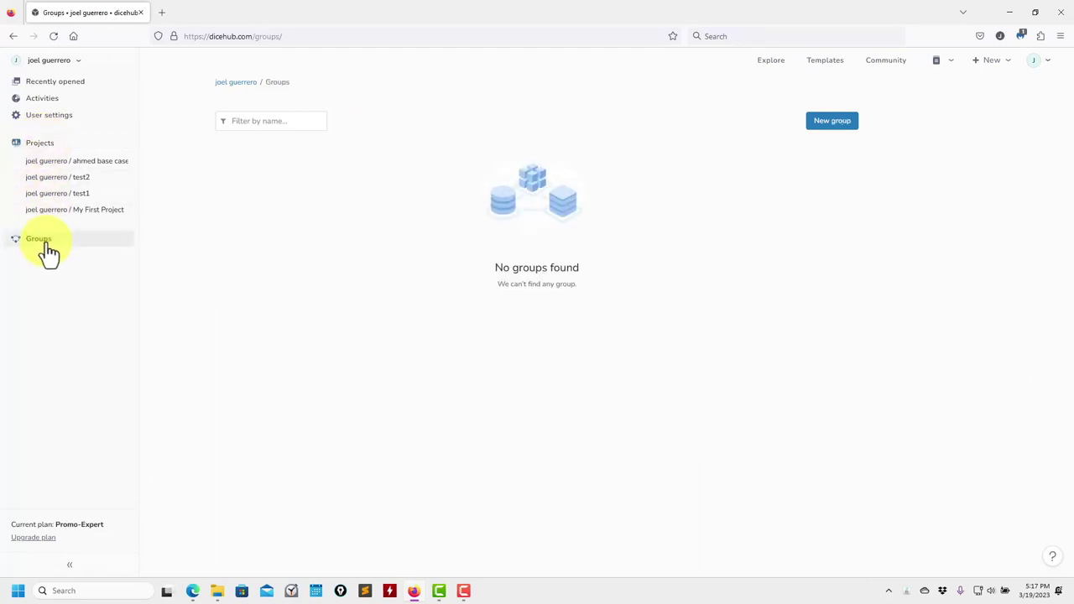
click(50, 117)
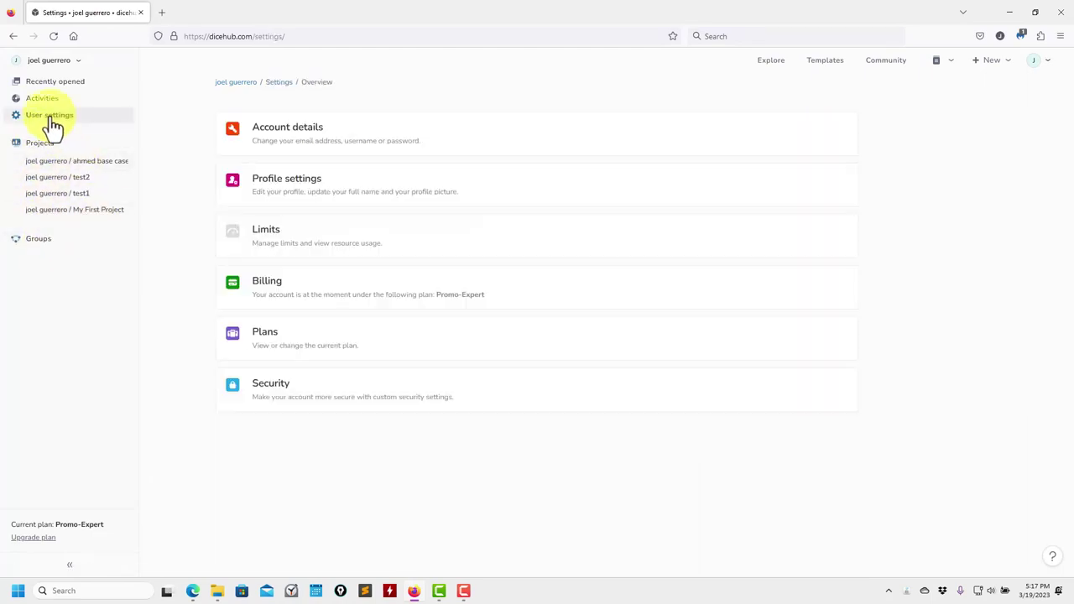
click(84, 162)
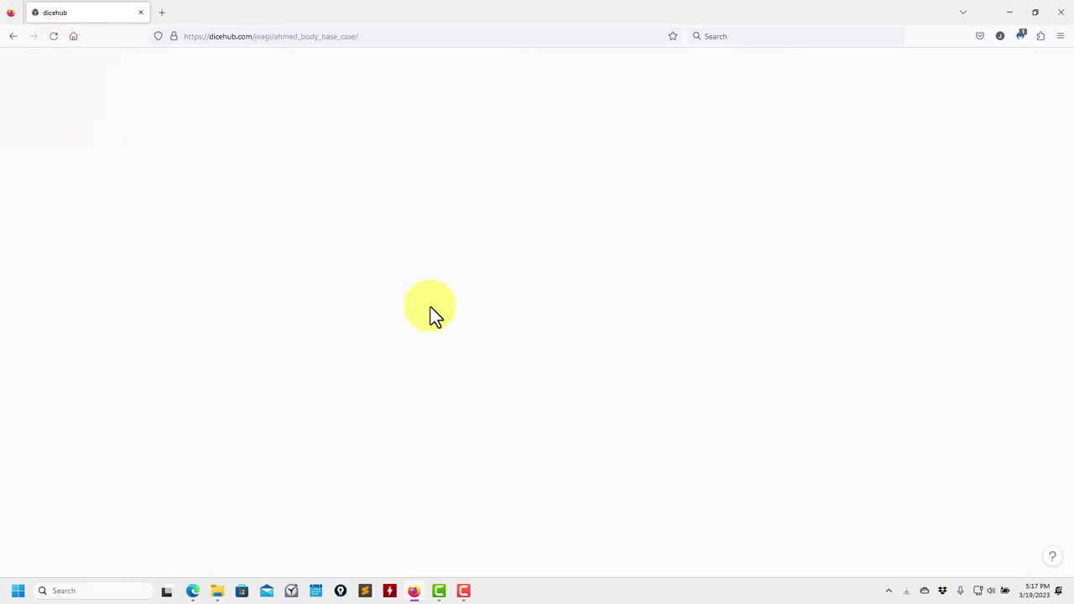
Step: View the actions available for the ahmed-v2 application and the members of the ahmed base case project
scroll(336, 440, down, 1)
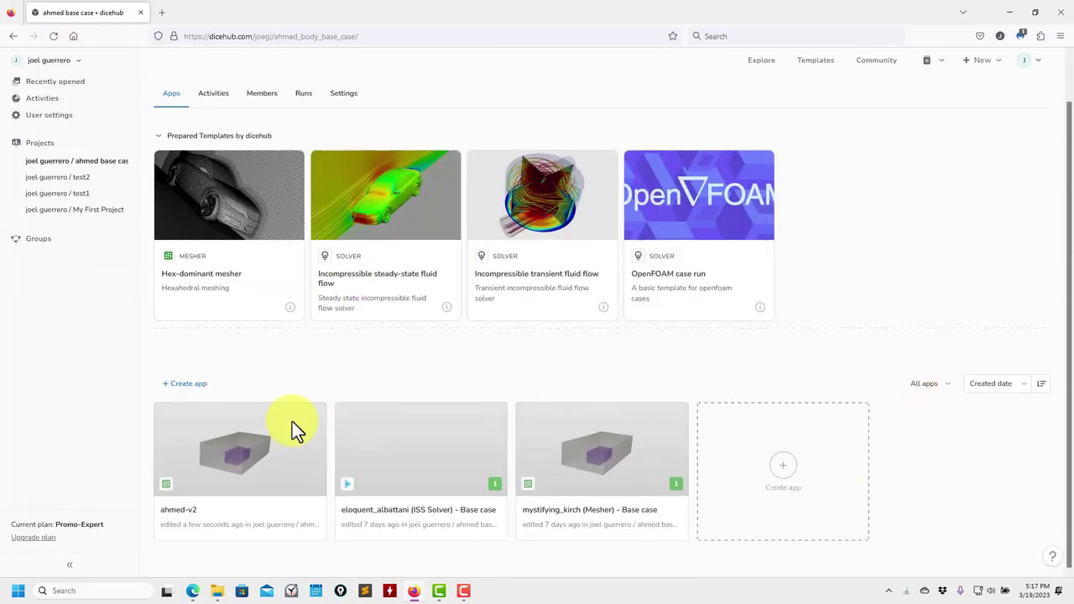
right_click(292, 415)
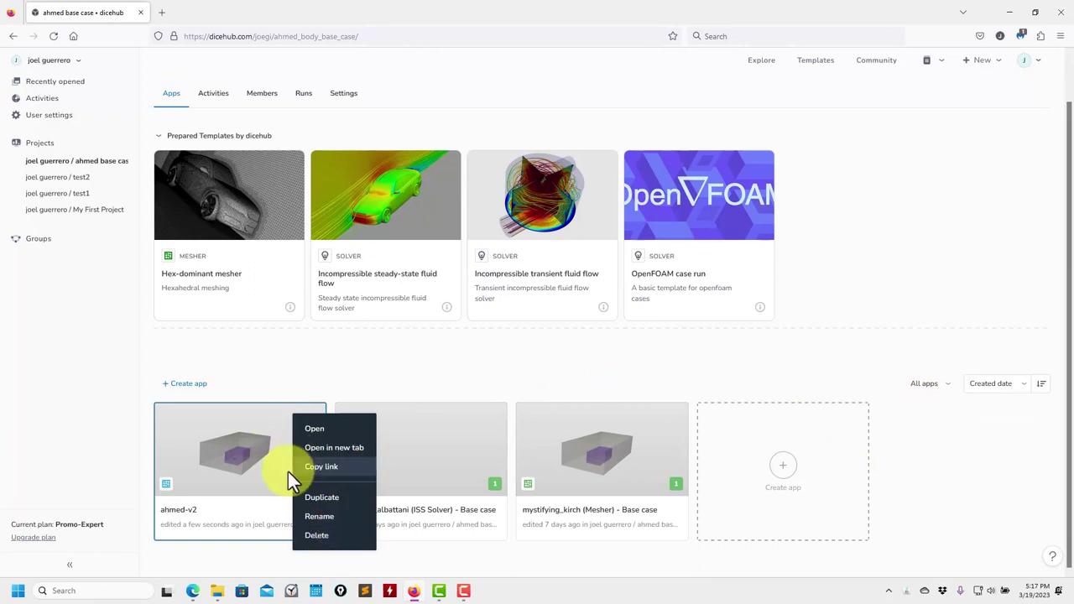
click(927, 173)
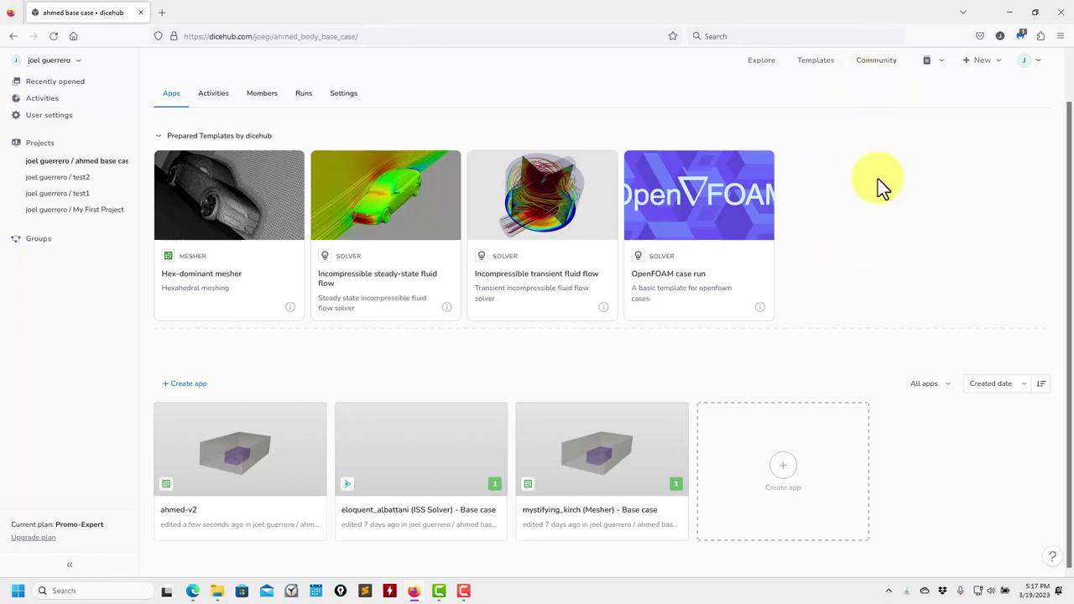
click(268, 95)
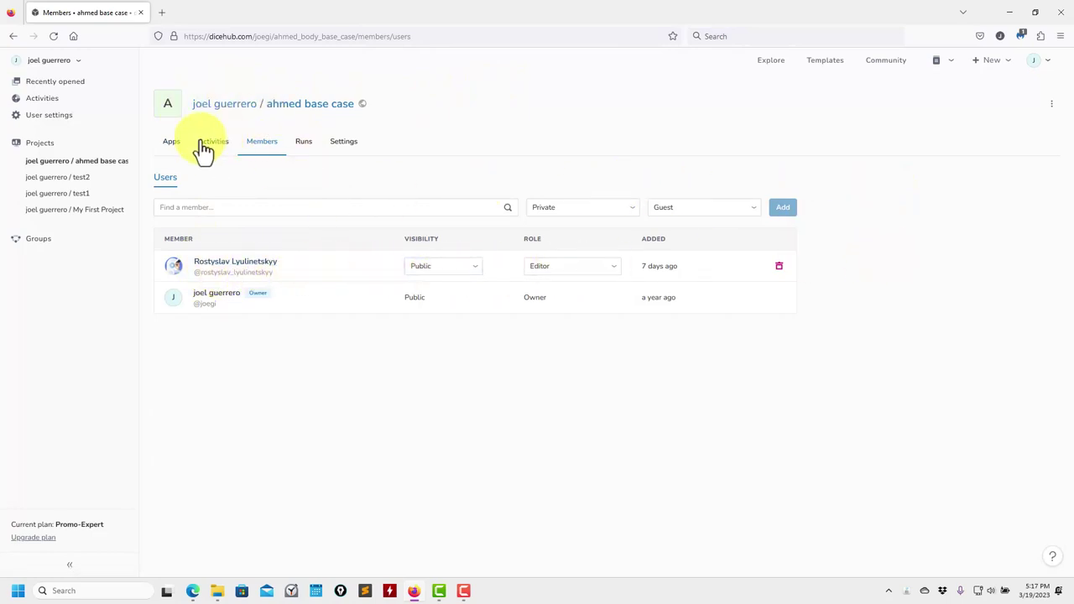
click(317, 107)
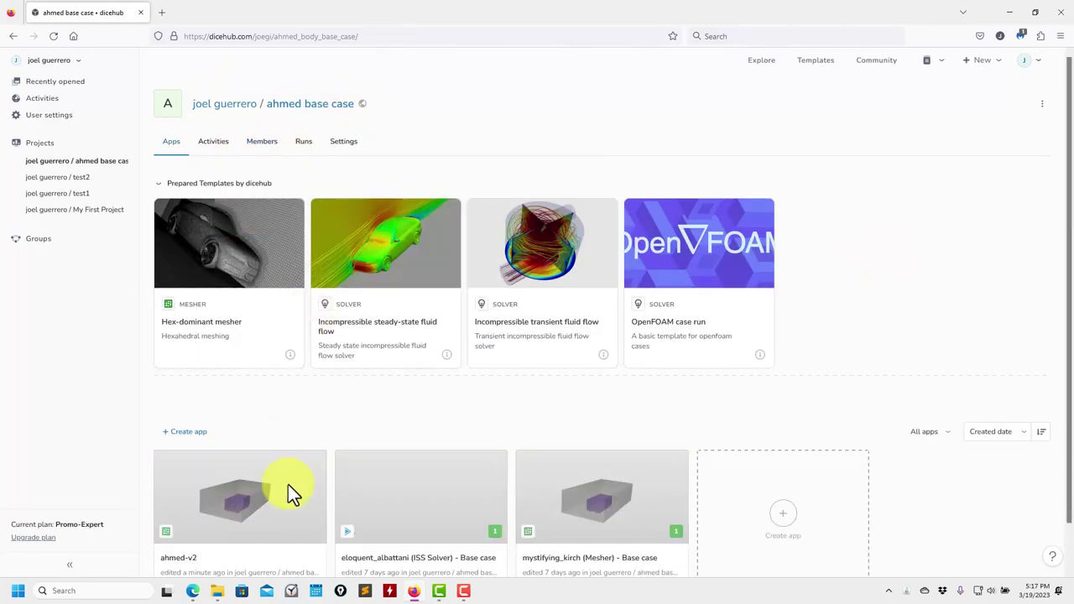
Step: Open the ahmed-v2 application and view the built-in documentation on geometries
click(242, 518)
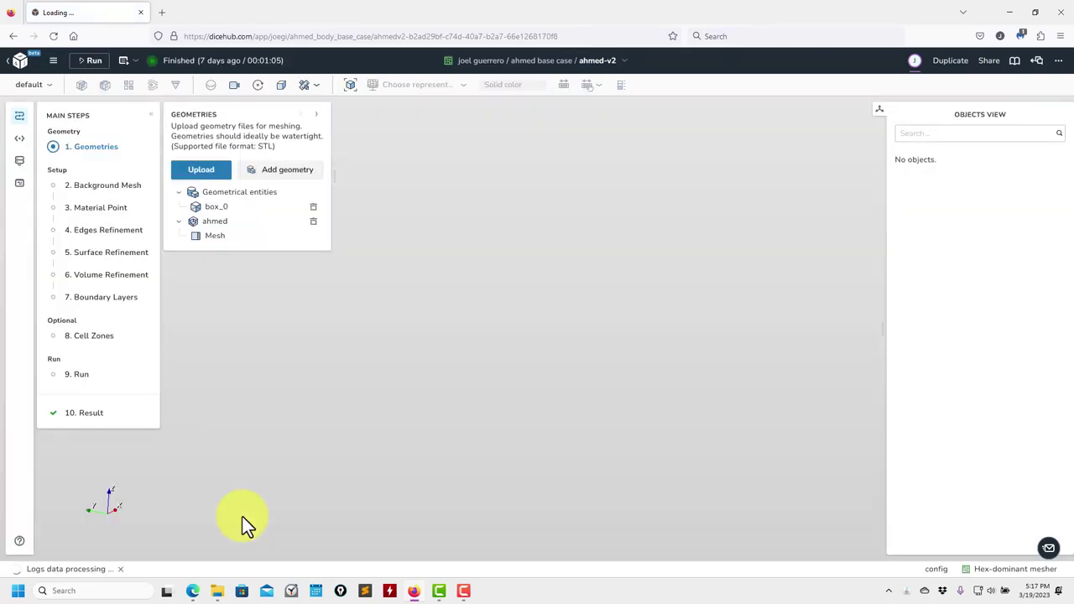
click(1014, 61)
click(1053, 62)
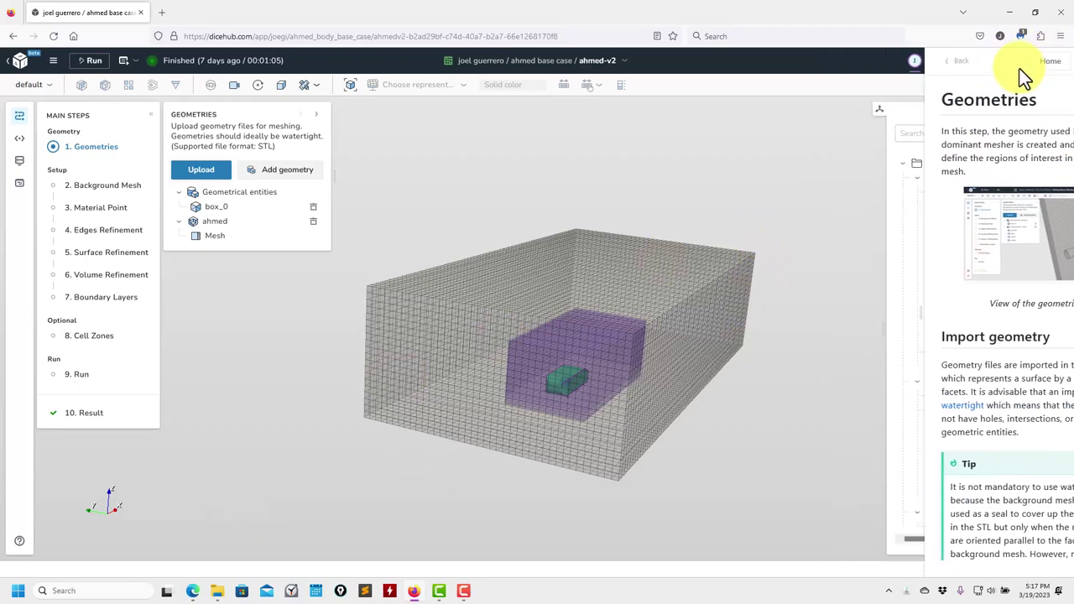
Step: Enable web sharing for the ahmed-v2 application and turn it back off
click(988, 62)
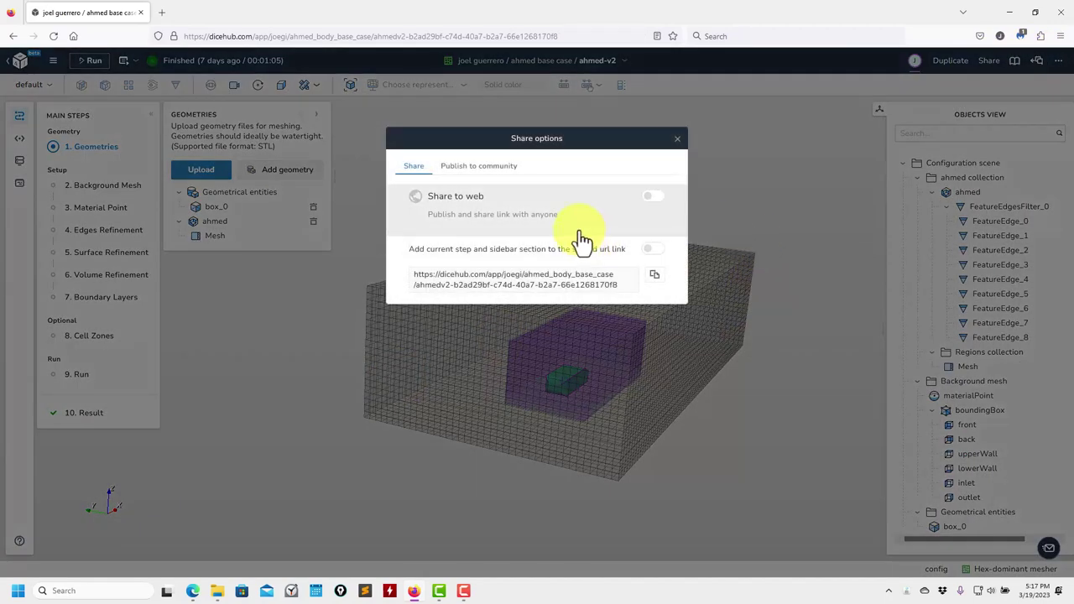
click(653, 201)
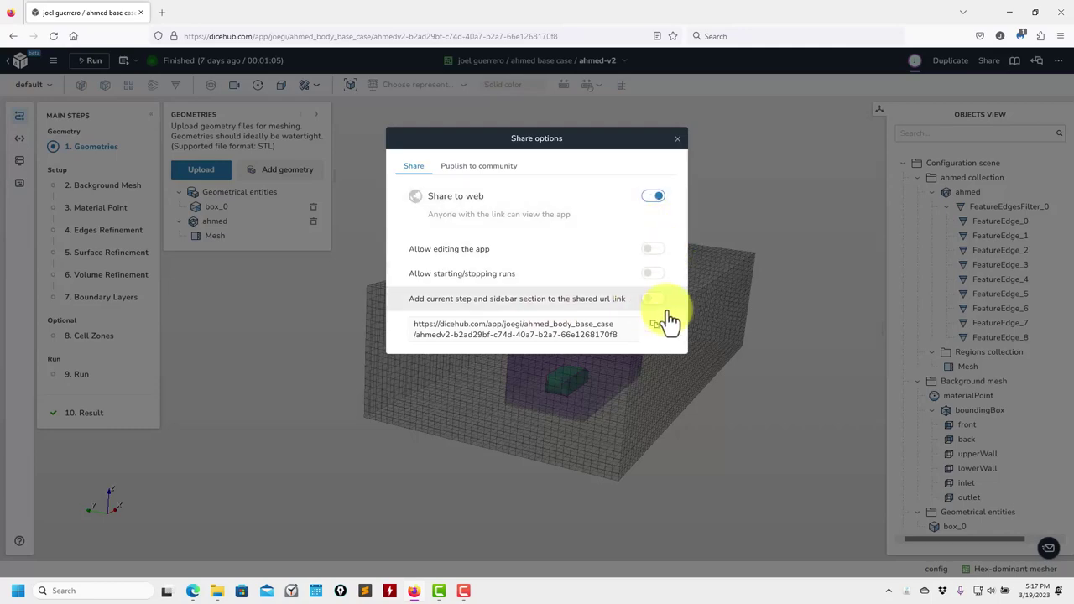
click(656, 199)
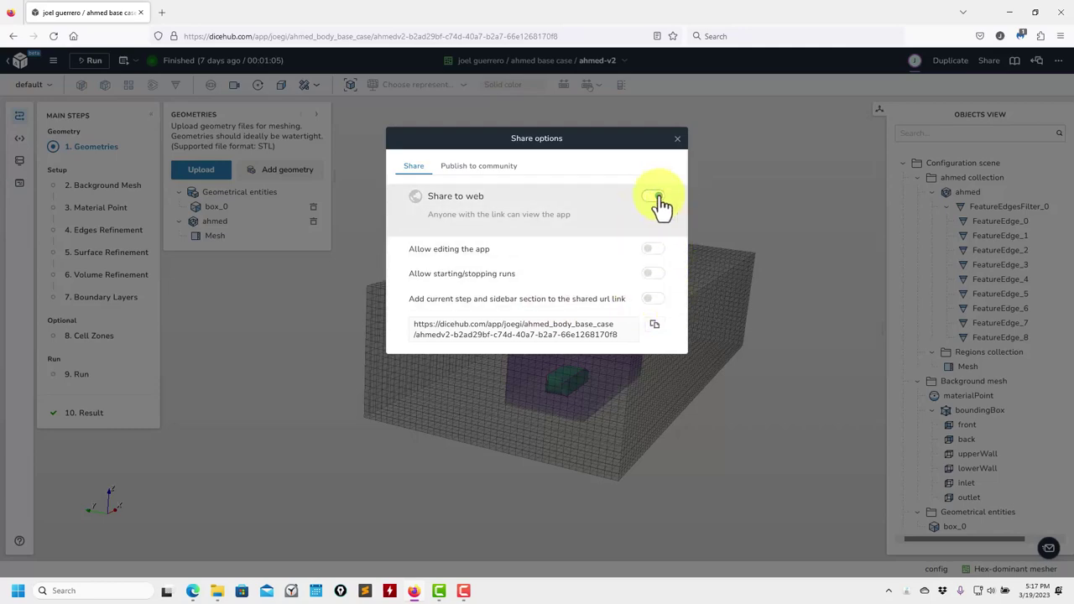
Step: Publish ahmed-v2 to the dicehub community under the MIT license and view its community page
click(495, 167)
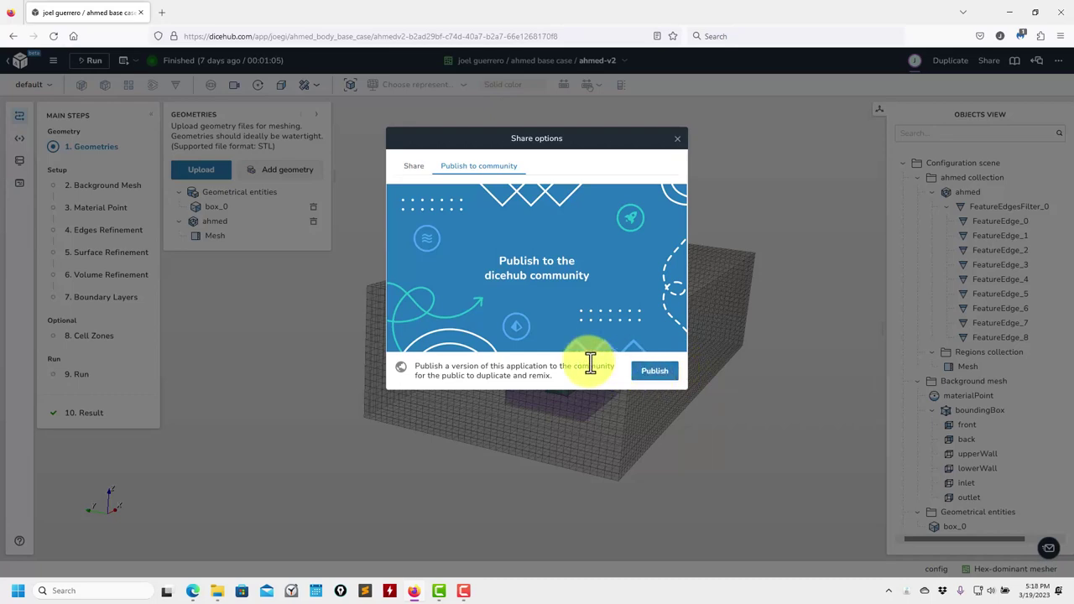
click(667, 375)
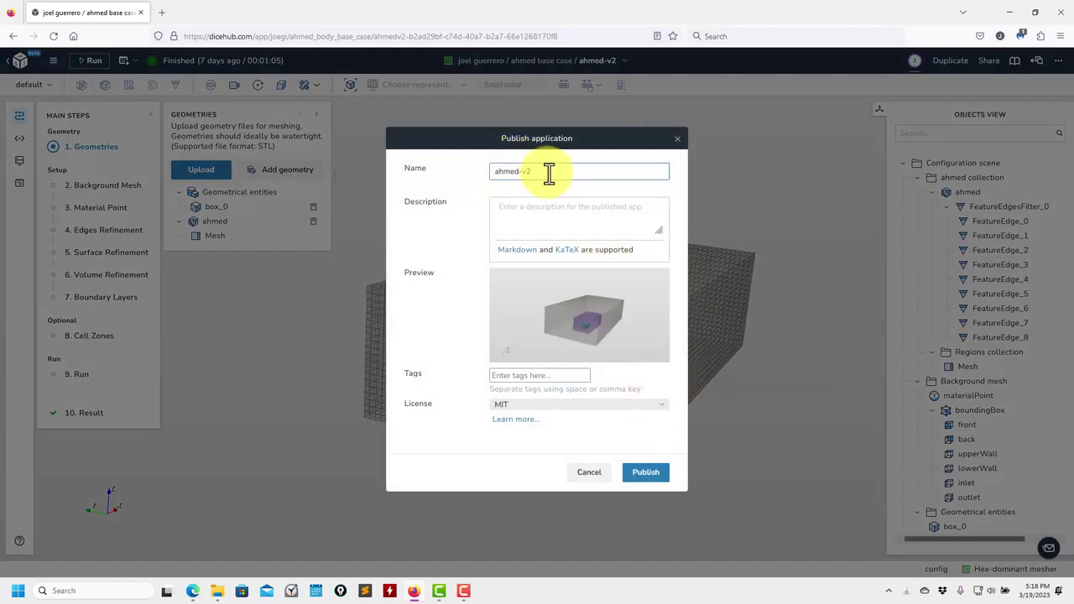
click(643, 474)
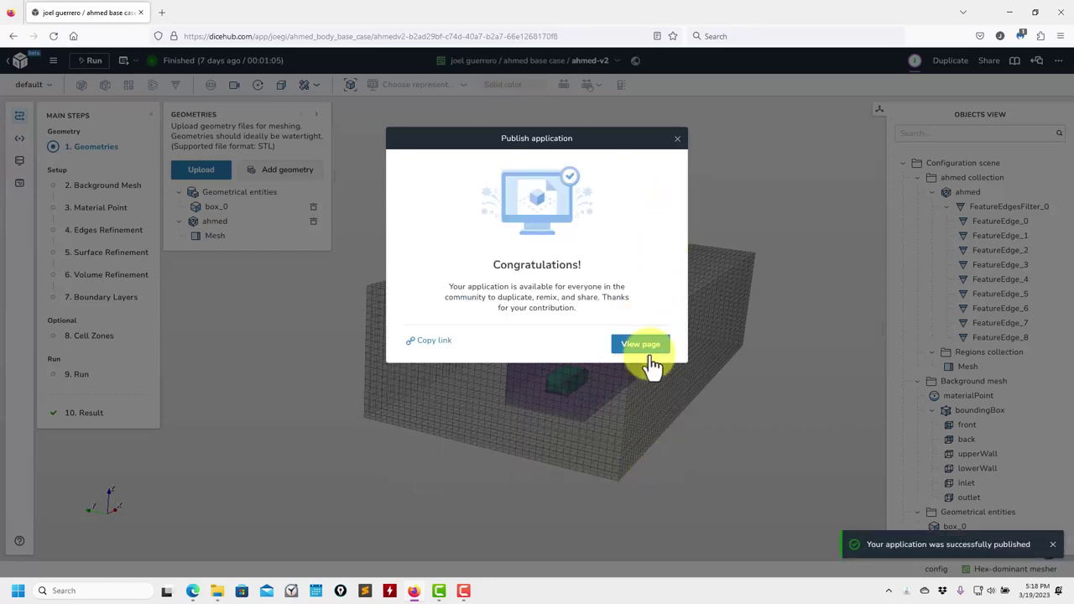
click(643, 348)
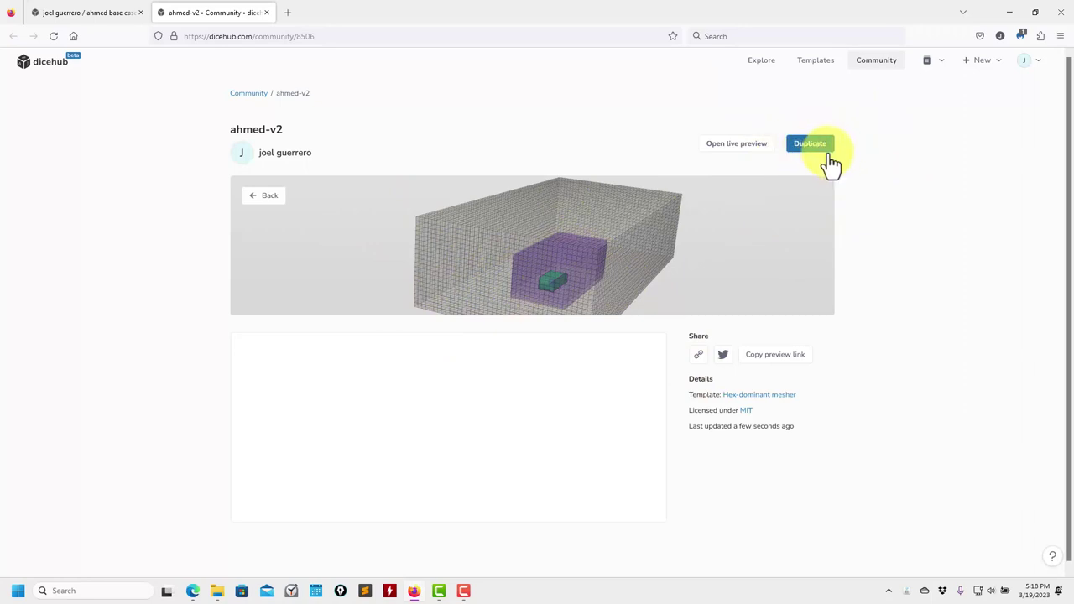
Step: Close the community page and unpublish ahmed-v2 from the dicehub community
click(267, 13)
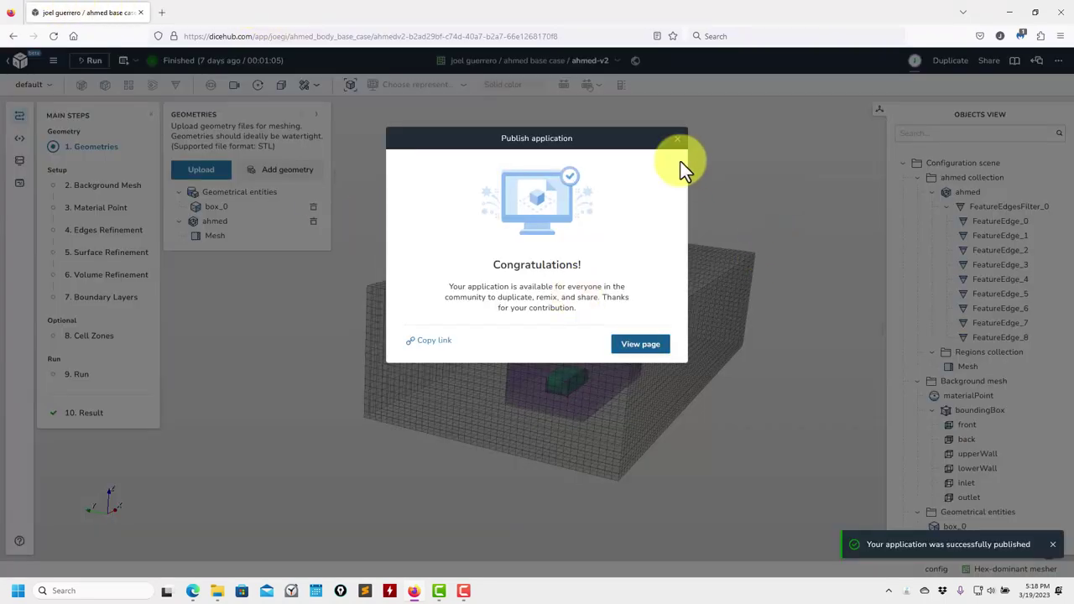
click(680, 136)
click(988, 60)
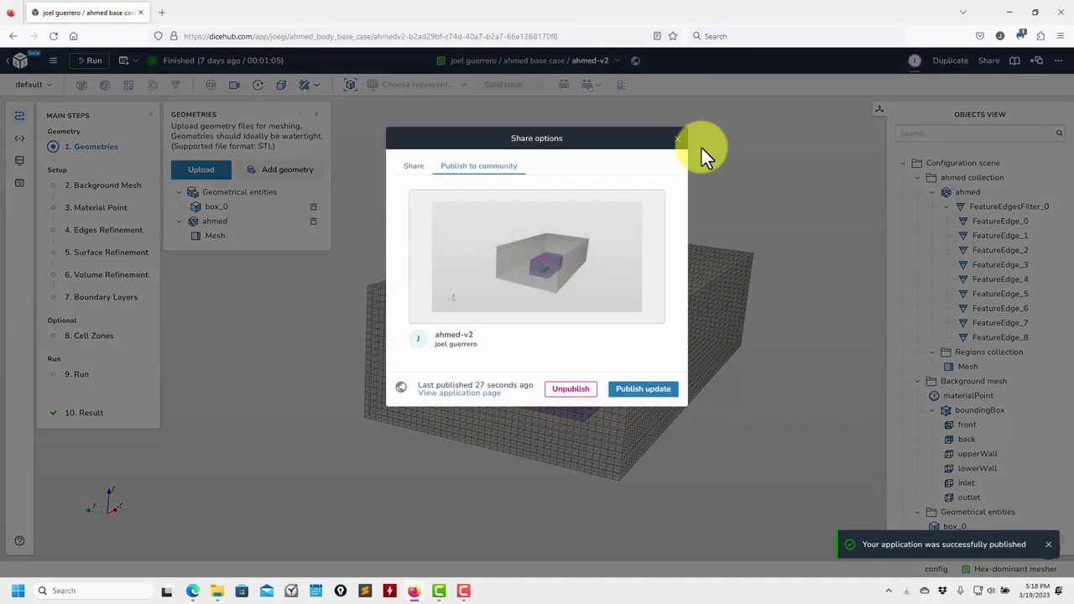
click(578, 398)
click(582, 334)
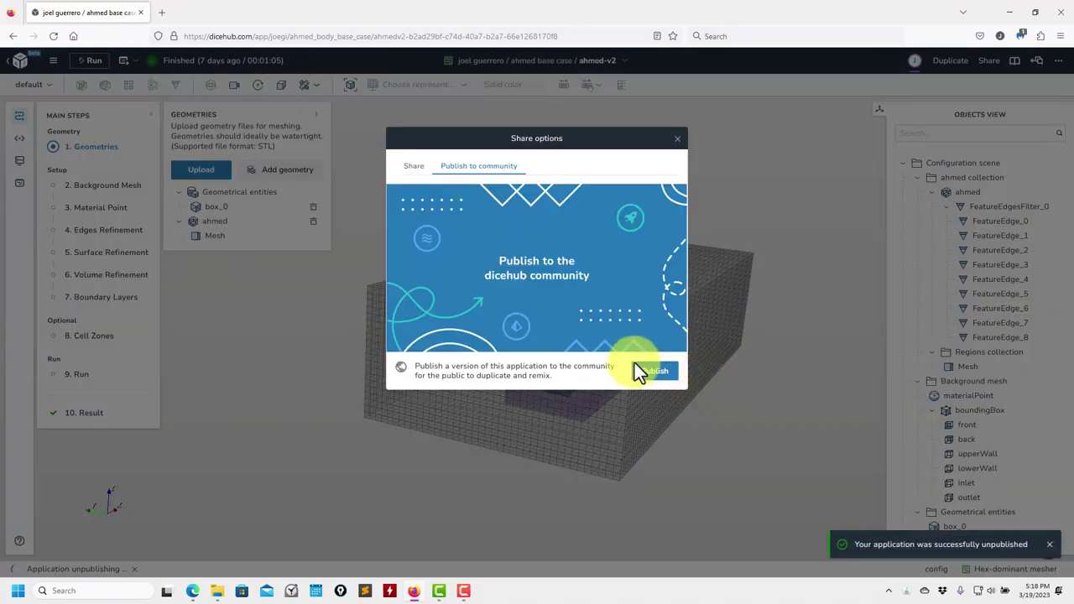